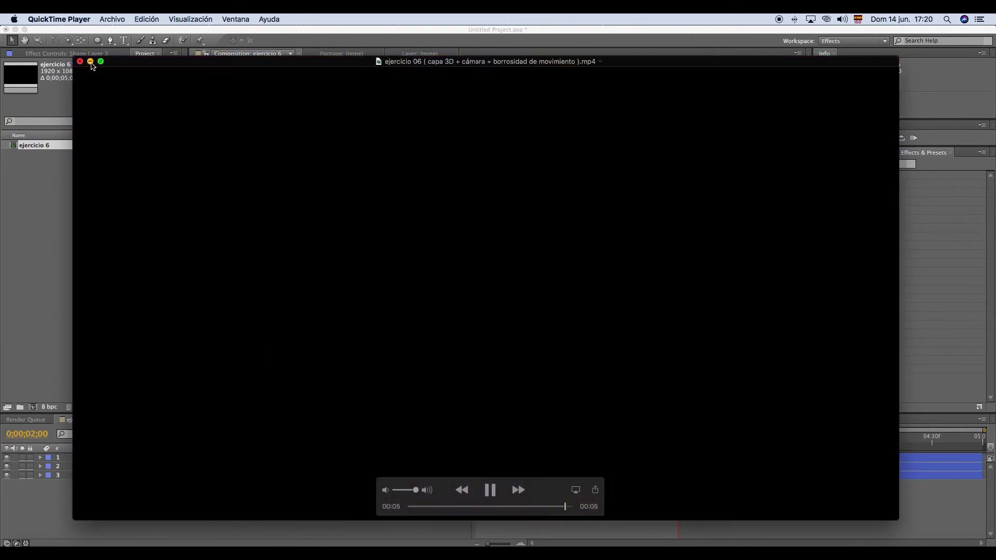
Close the reference video and create a composition named "premier league" in After Effects
click(80, 60)
click(98, 284)
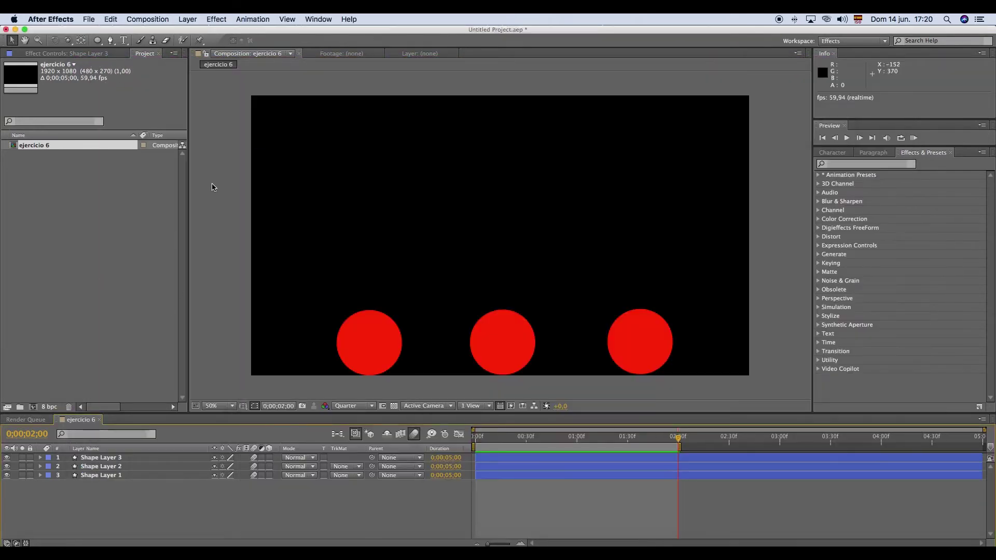
click(143, 19)
click(155, 45)
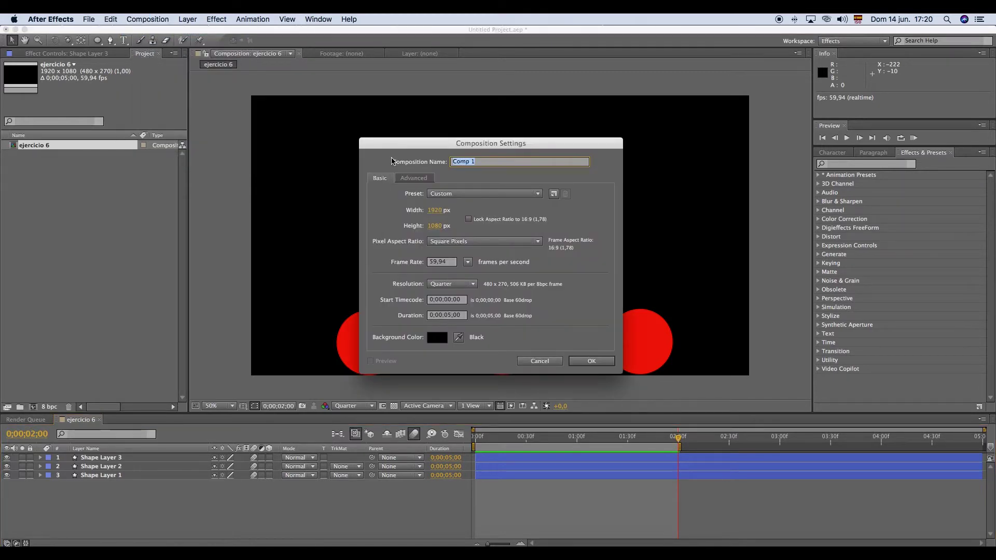
text(premier league)
click(591, 361)
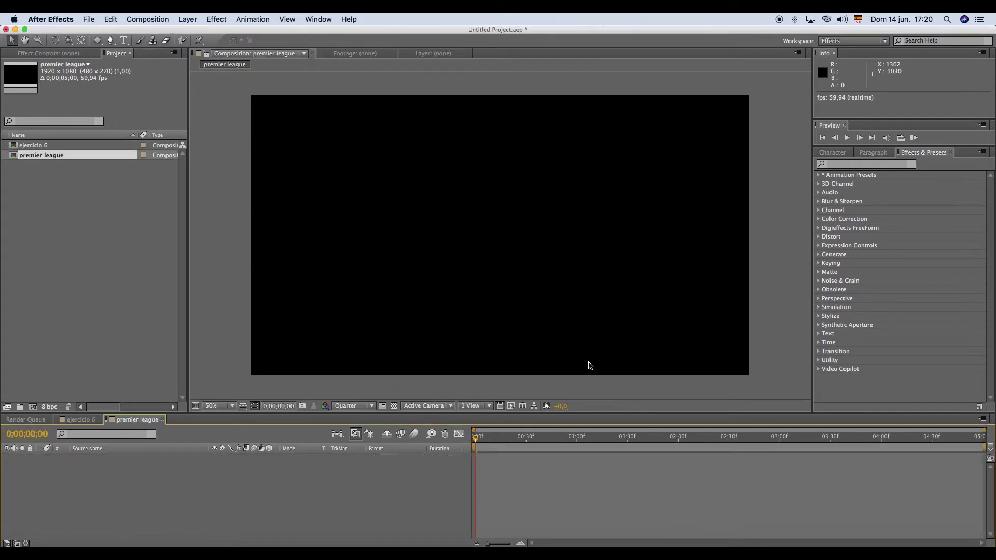
Import balon.png, the c4ce9f4 concrete wall JPG, ESPN.png and premier-league.png from the tarea 06 folder as footage
double_click(83, 200)
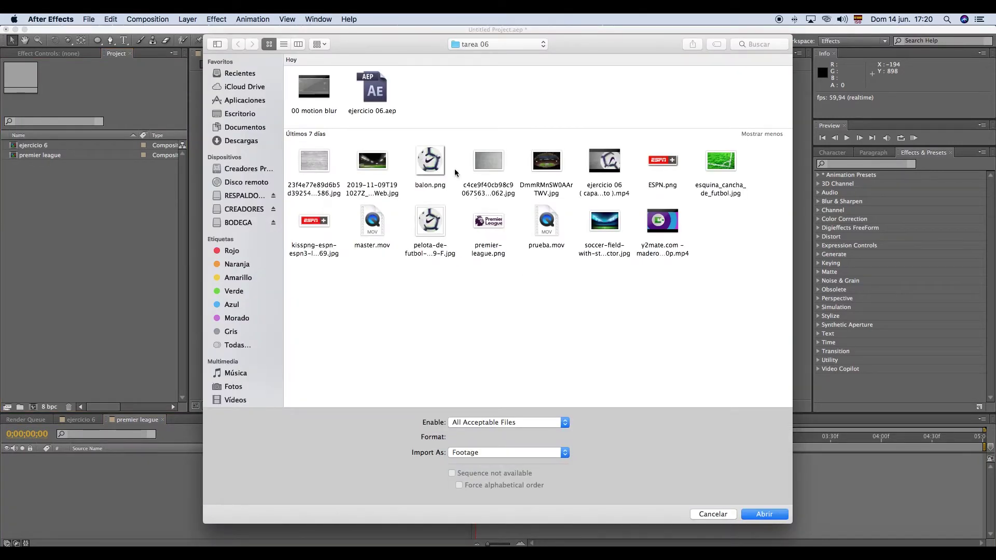
click(429, 170)
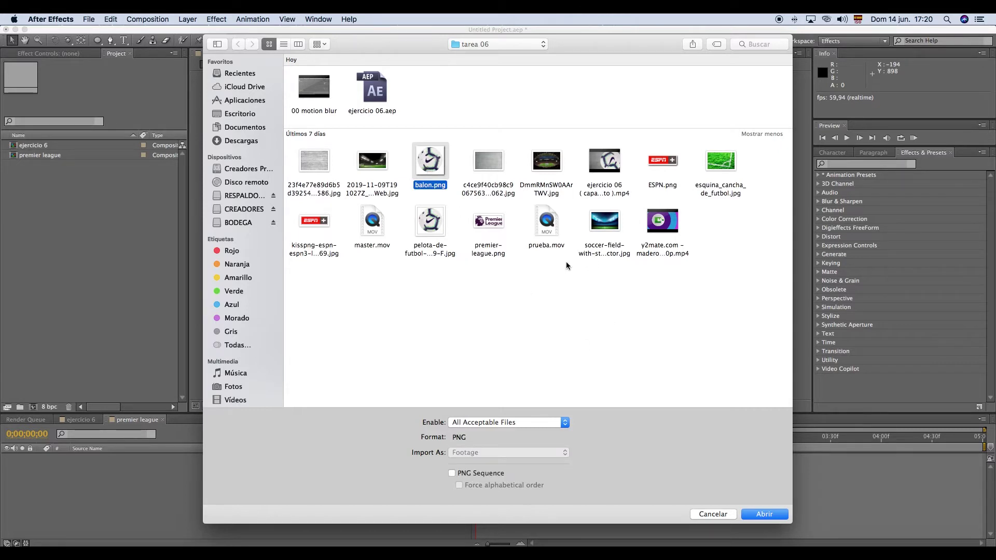
super+click(489, 188)
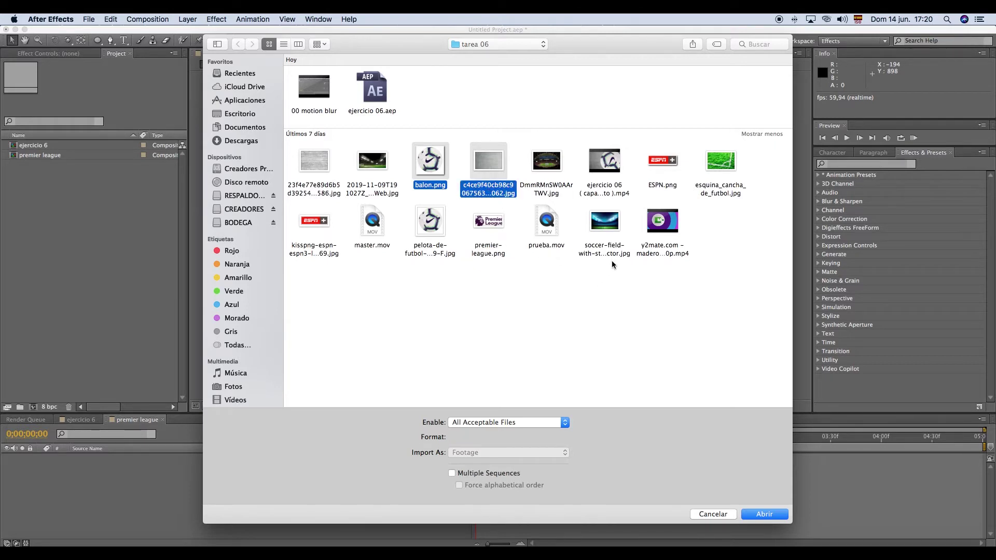
super+click(662, 186)
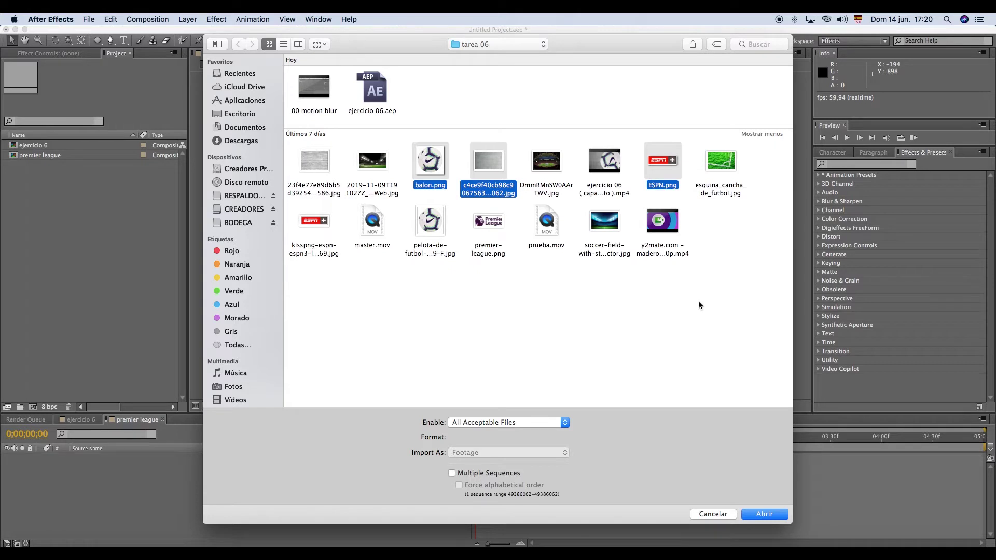
super+click(483, 253)
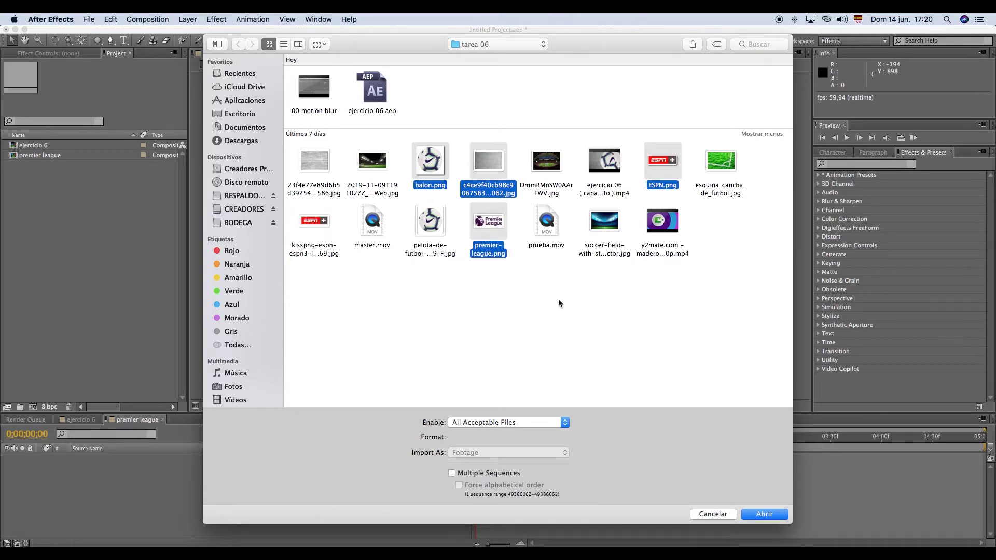
click(764, 513)
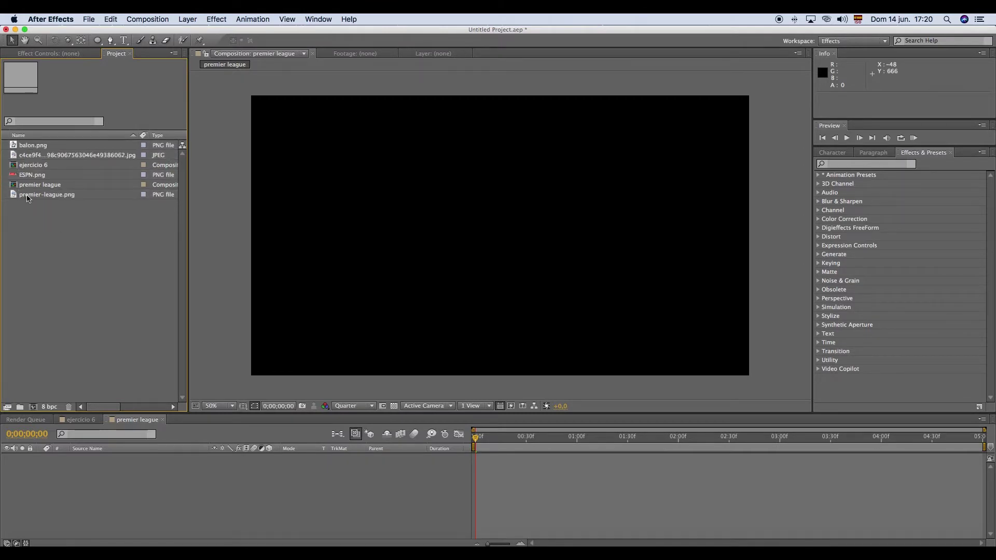
Add a two-node camera layer with the 50mm preset to the premier league composition
right_click(261, 474)
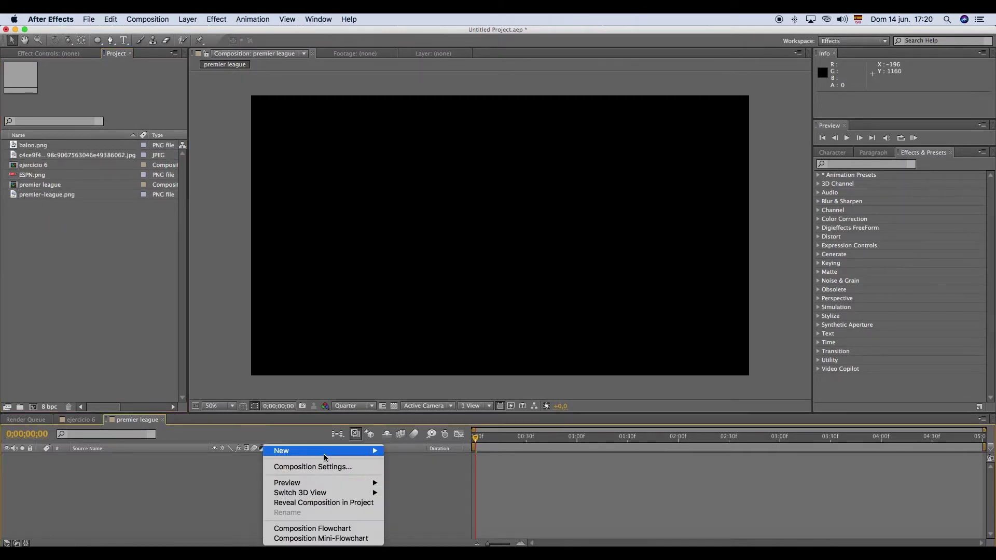
mouse_move(324, 455)
click(410, 496)
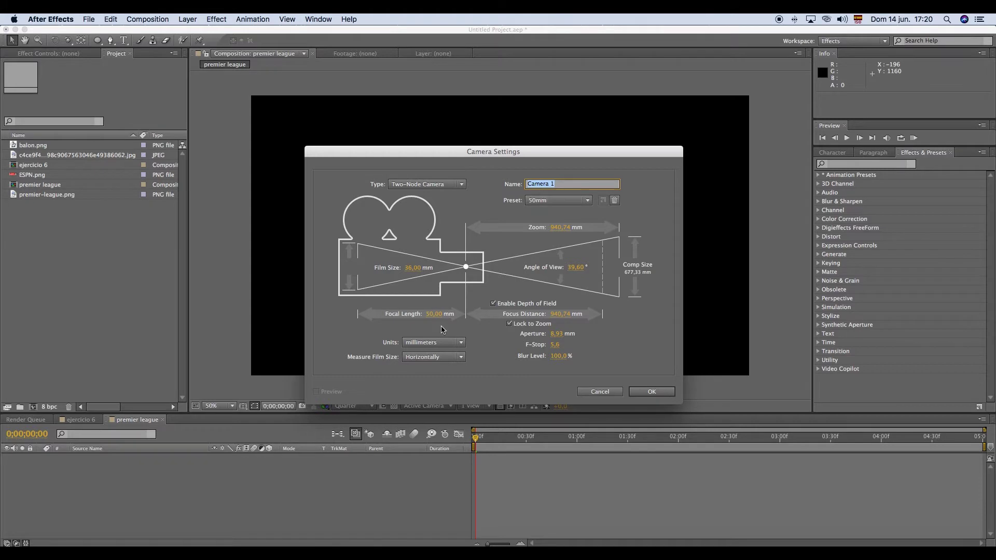
click(655, 393)
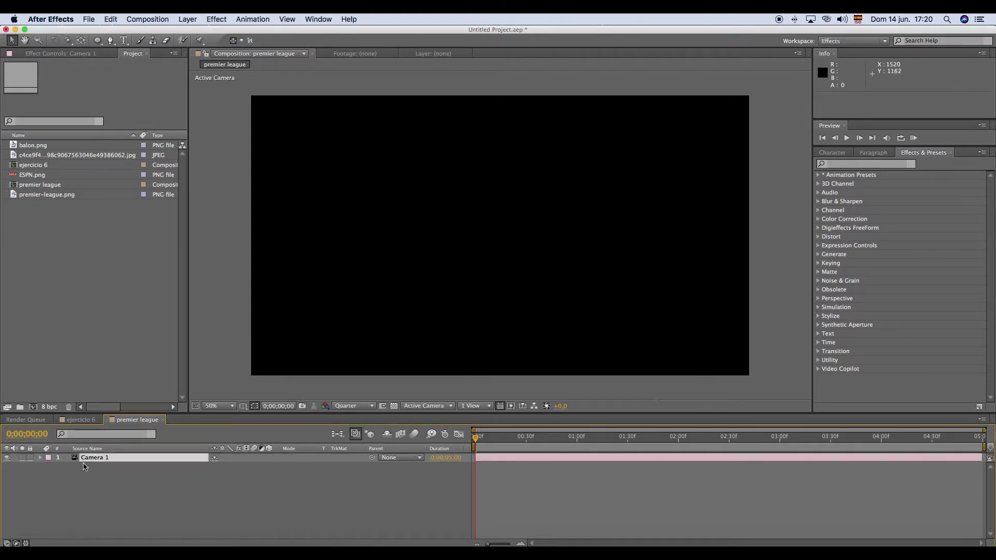
Add the concrete wall image below the camera layer and rename that layer "fondo"
drag(29, 156, 118, 468)
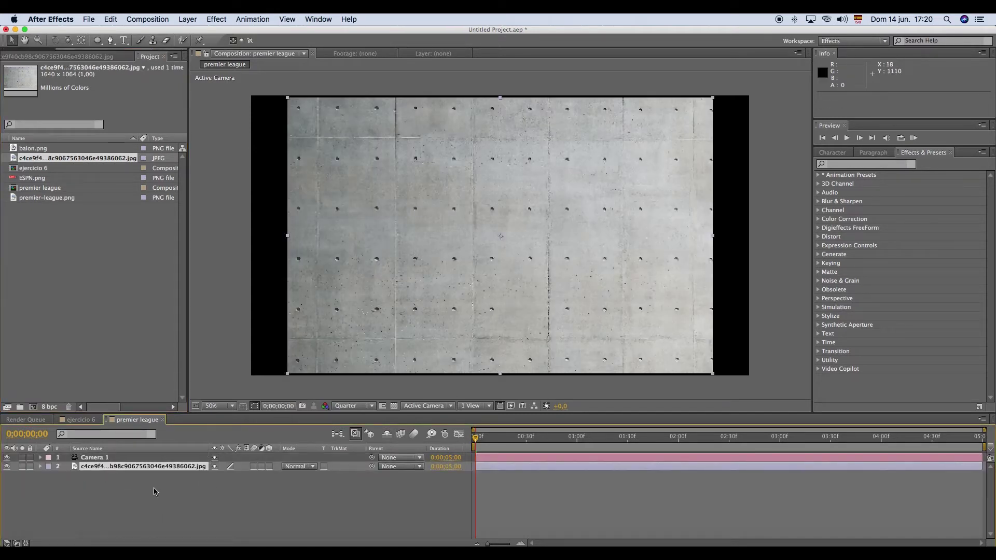
right_click(130, 465)
click(166, 516)
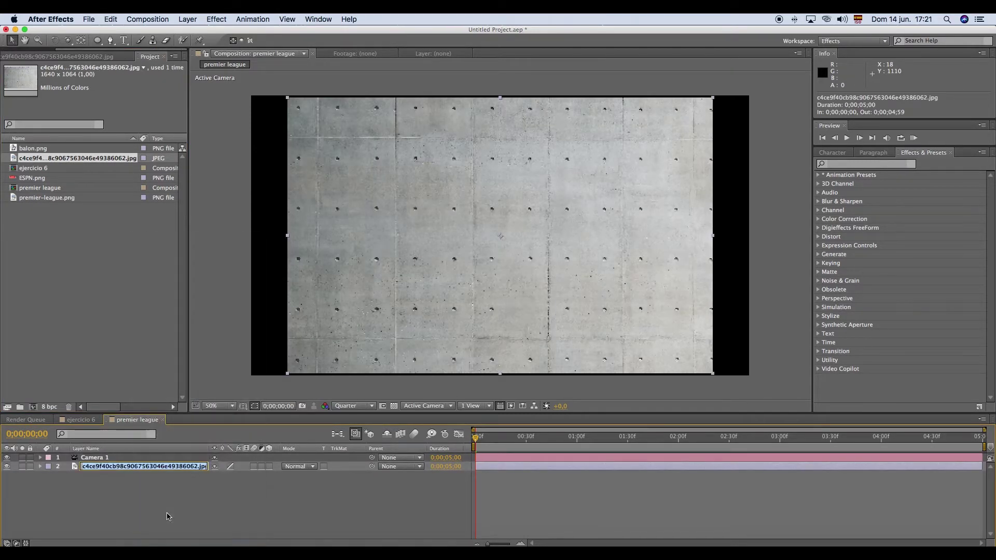
text(fondo)
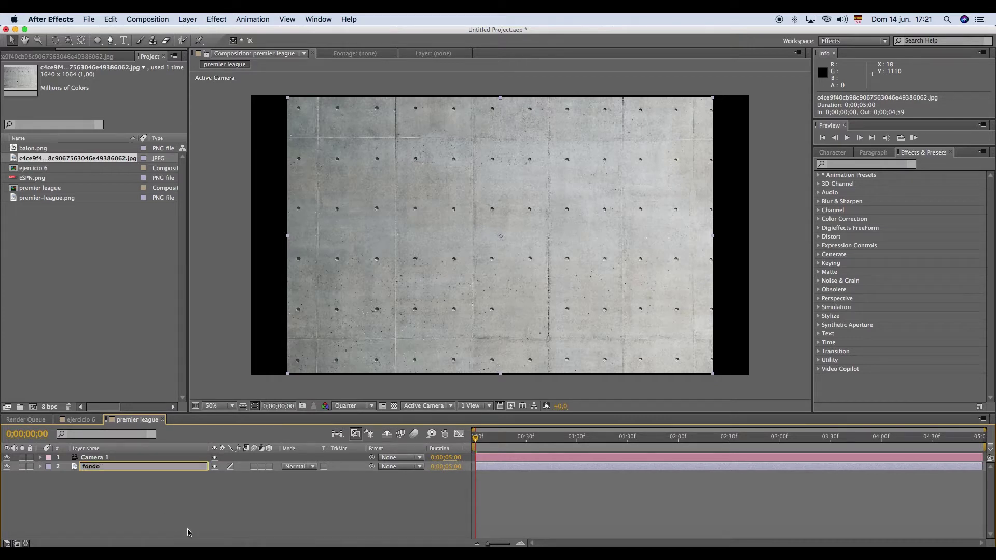
key(Return)
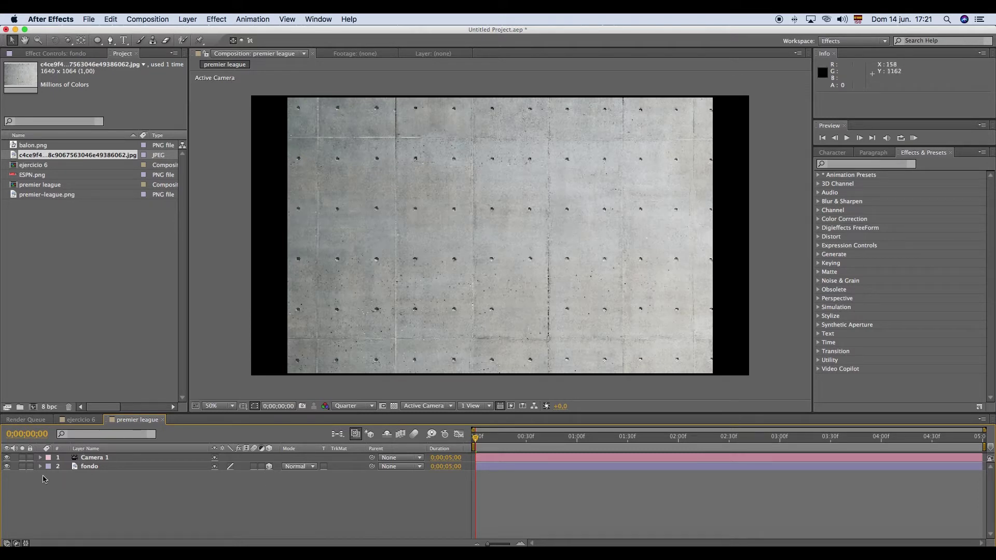
Scale the fondo layer to 156% so that it fills the whole frame
click(40, 466)
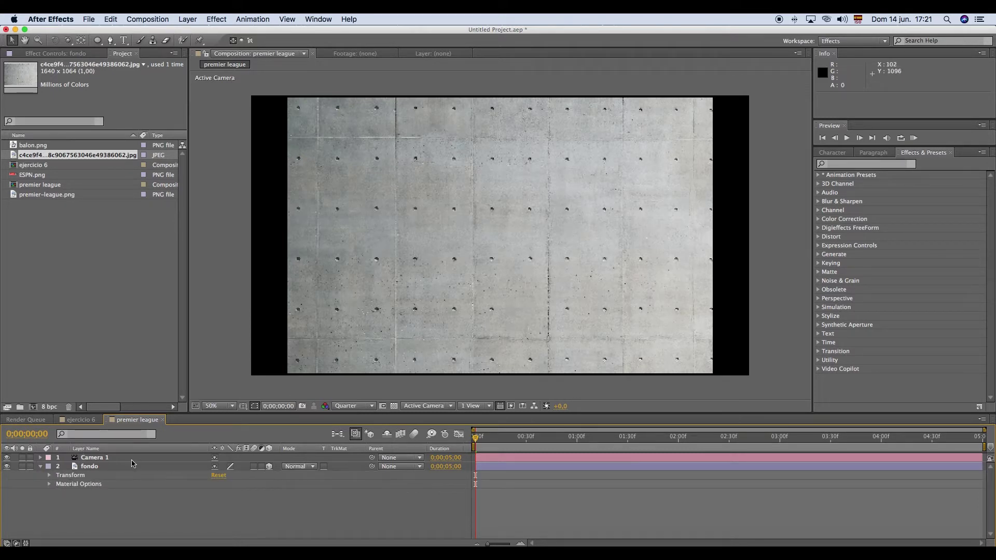
click(50, 475)
drag(248, 490, 283, 492)
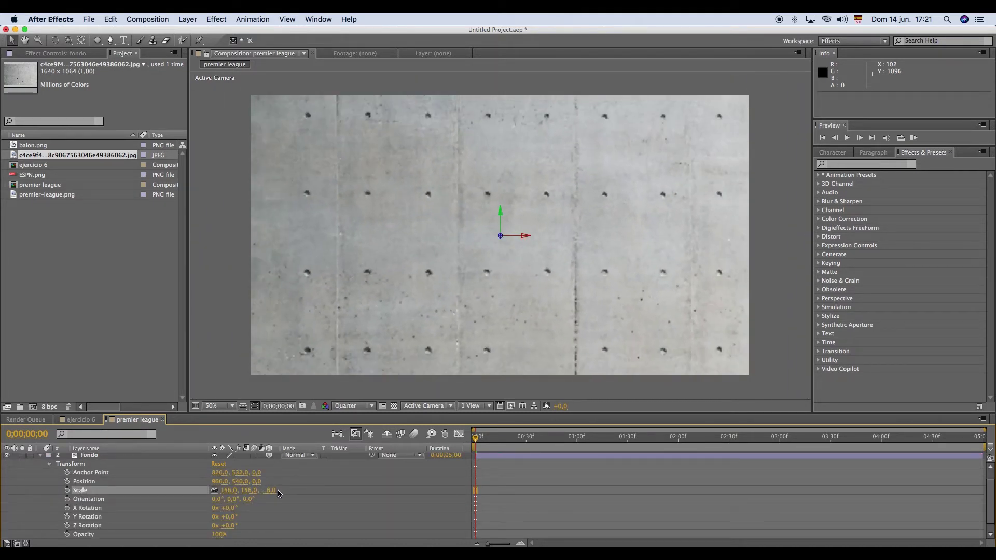
click(41, 456)
click(147, 503)
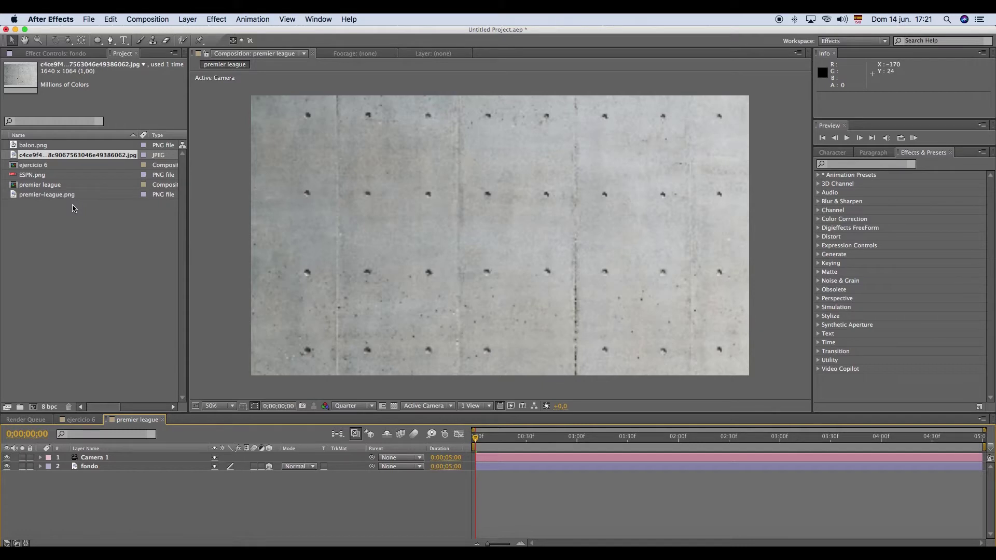
Place balon.png at the centre of the composition as the top layer and scale it to 139%
click(32, 146)
drag(27, 147, 504, 232)
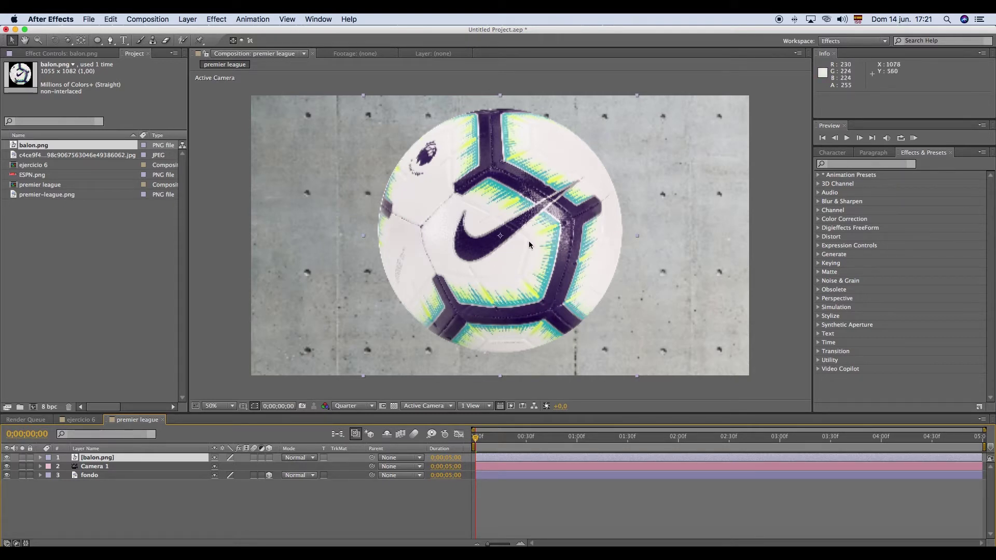
click(40, 458)
click(50, 466)
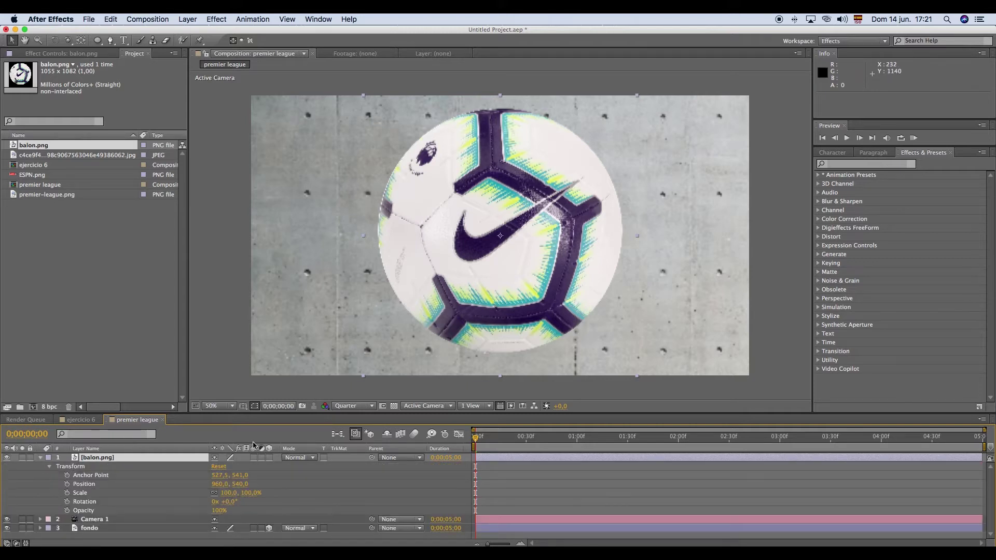
drag(249, 494, 269, 491)
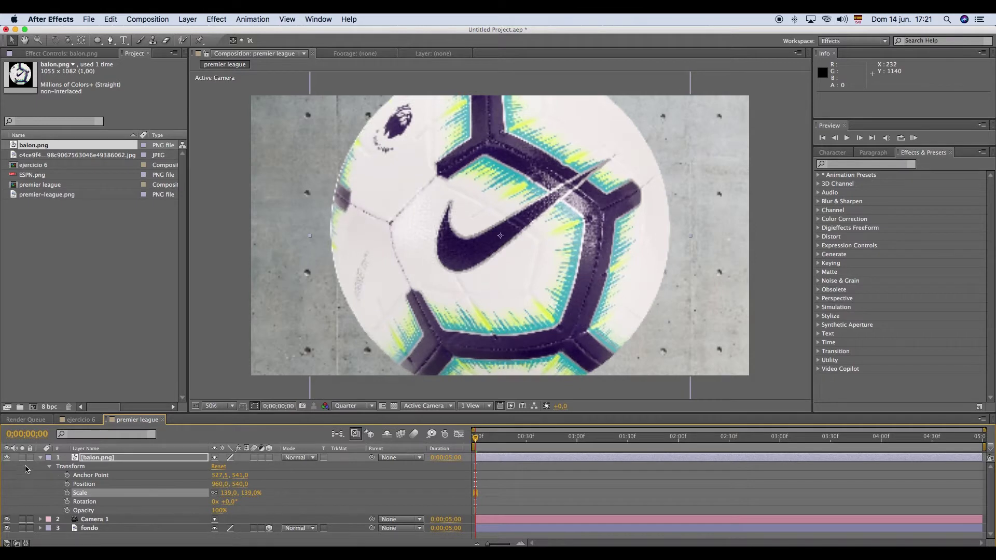
Shift the ball layer horizontally to an X position of 1005
drag(219, 484, 354, 459)
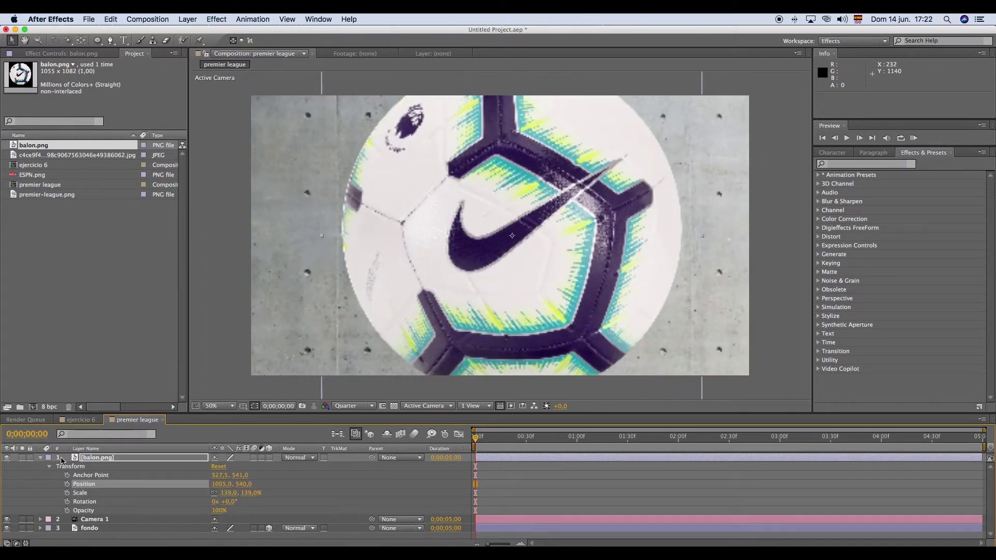
click(41, 459)
click(129, 499)
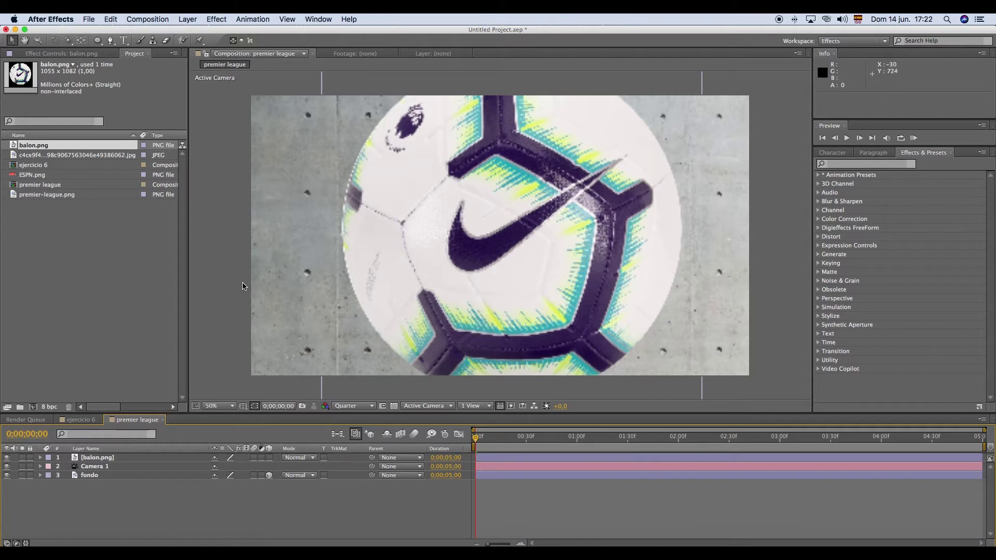
Create a second composition named "premier league" and end its work area at 0;00;03;00
click(157, 21)
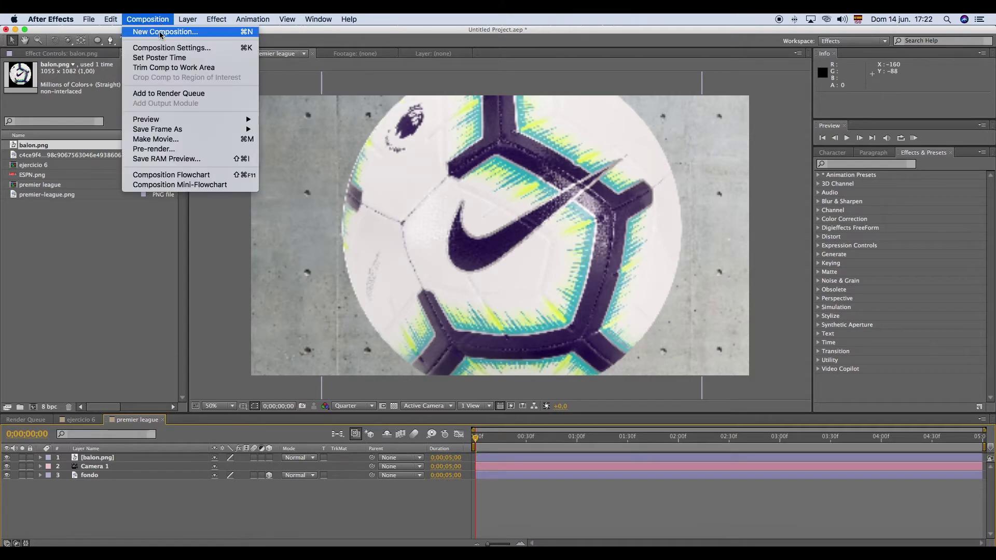
click(161, 32)
key(Return)
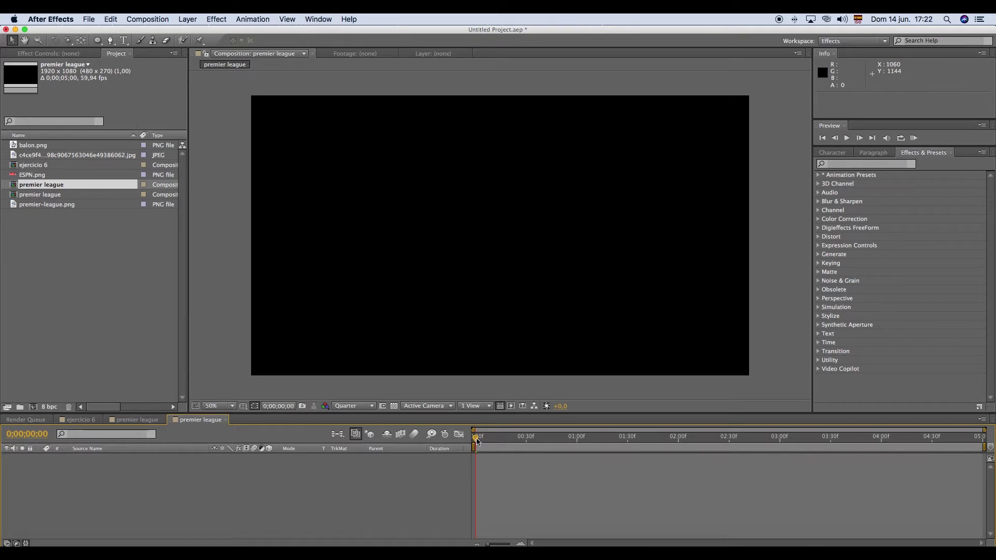
drag(477, 440, 780, 470)
drag(983, 447, 781, 460)
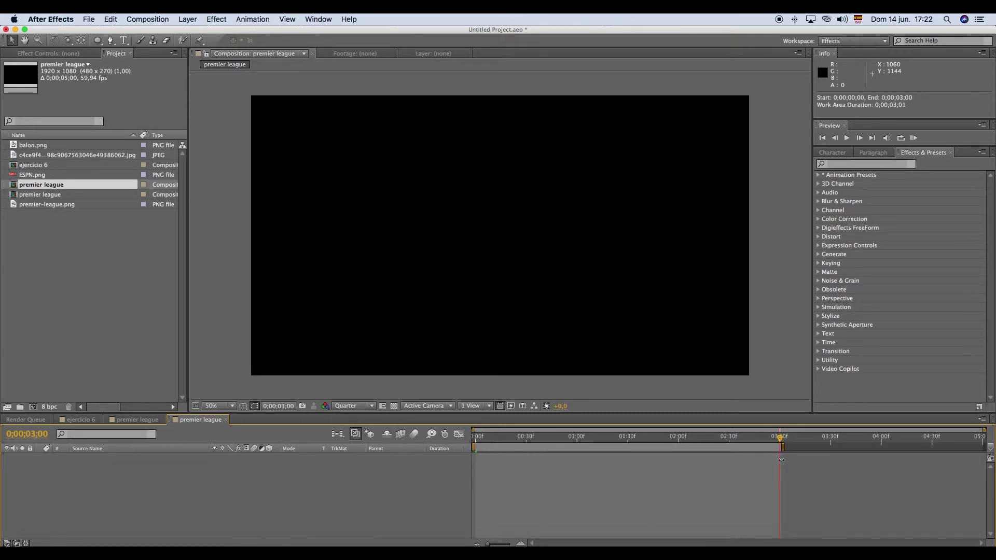
key(space)
Add premier-league.png as a layer in the new composition
click(48, 261)
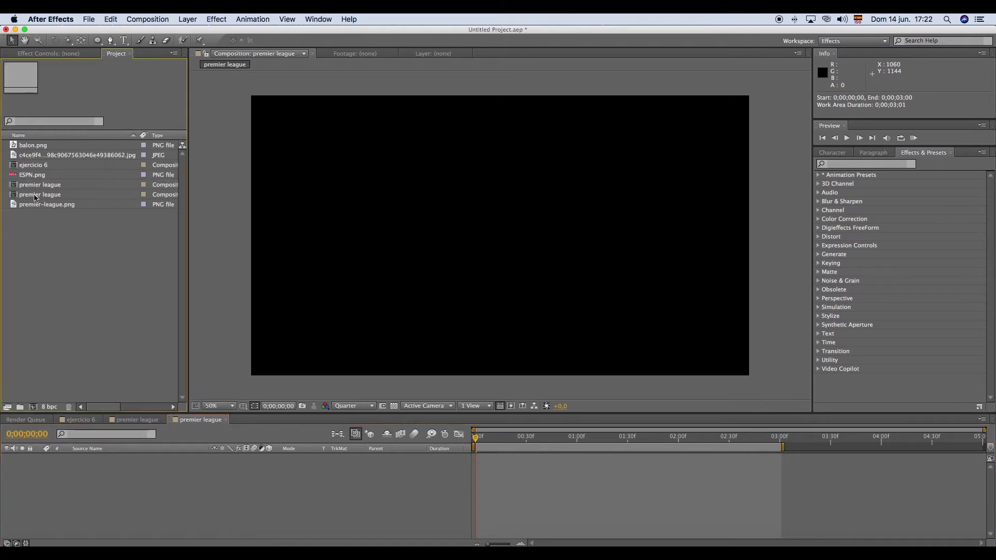
click(29, 149)
click(29, 157)
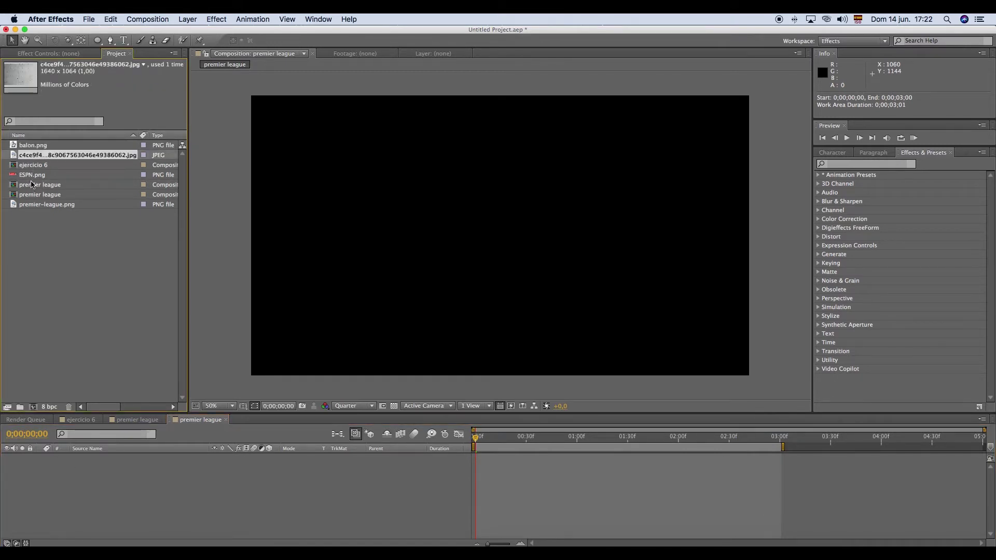
click(31, 176)
click(26, 205)
drag(25, 206, 312, 487)
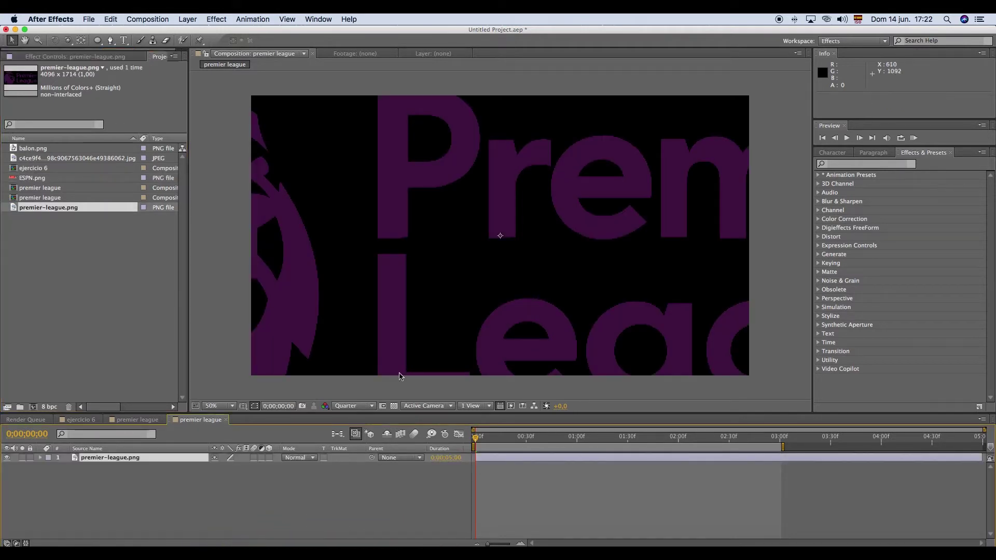
Scale the Premier League logo layer to 39% so that the whole logo fits in the frame
click(41, 459)
click(48, 466)
drag(248, 494, 215, 493)
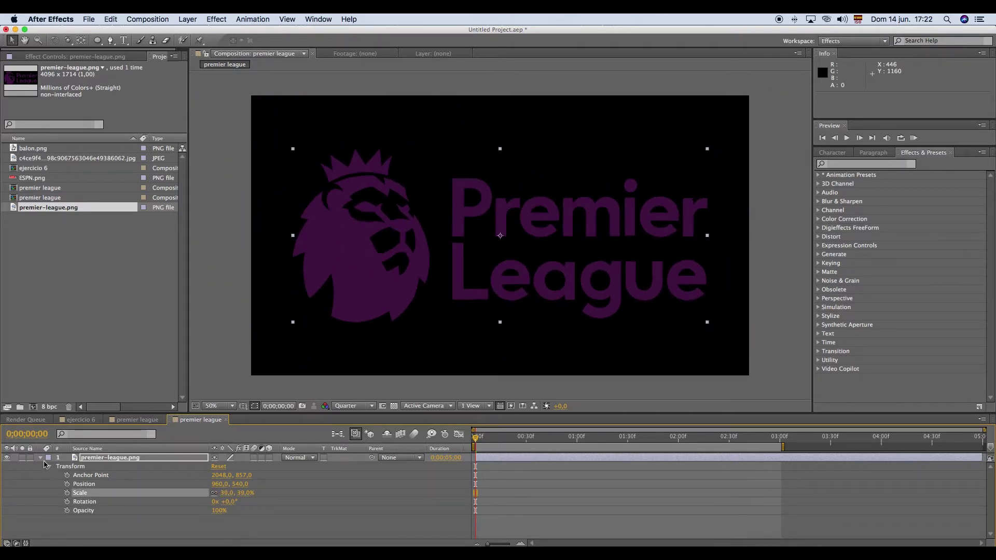
click(41, 459)
click(210, 500)
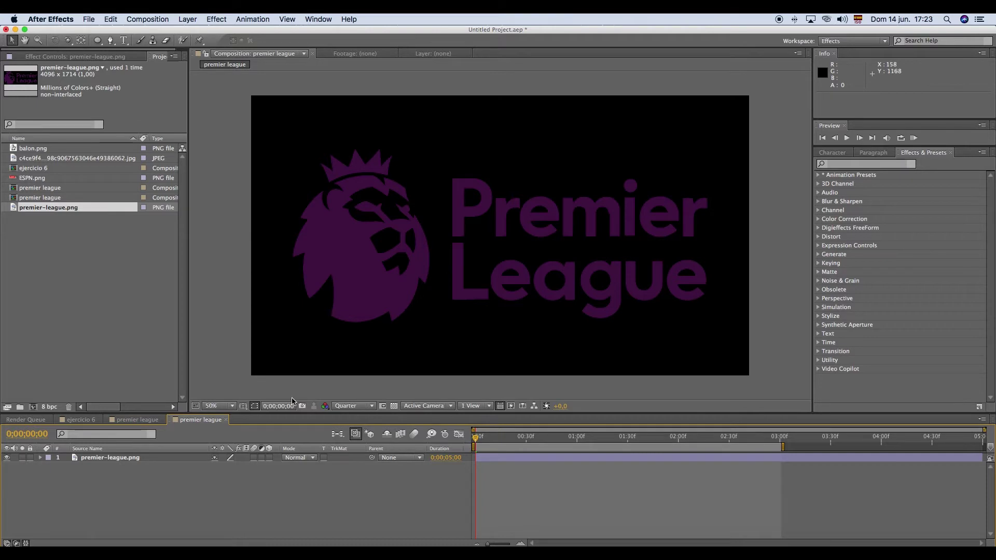
Draw a rectangular mask around the lion's head on the premier-league.png layer
click(98, 459)
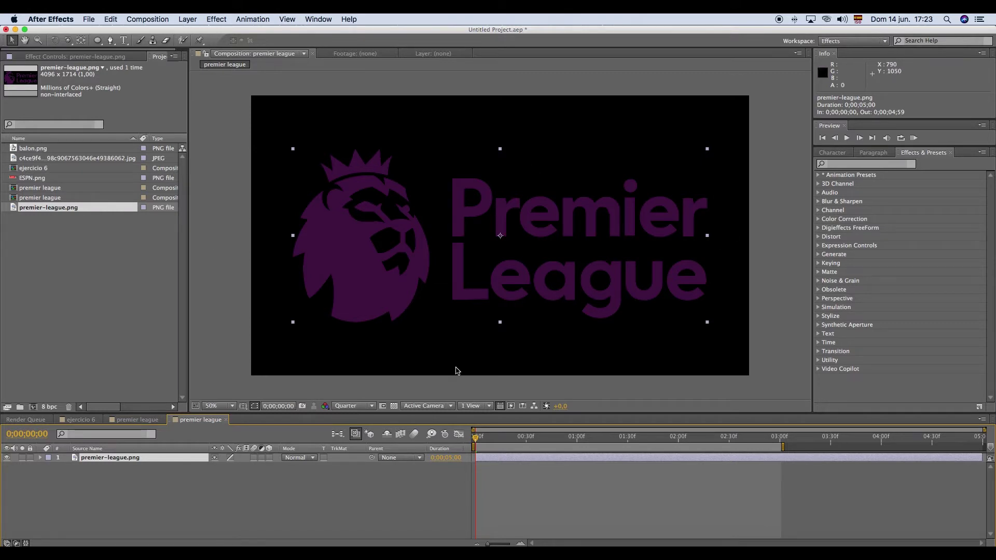
click(97, 40)
drag(98, 46, 132, 39)
drag(288, 139, 438, 333)
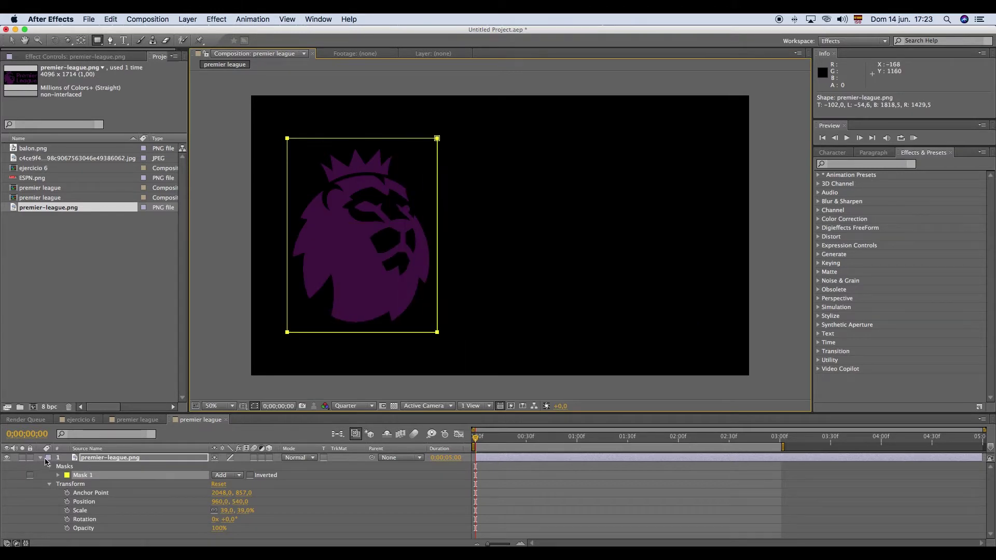
click(41, 458)
Duplicate the masked logo layer, then move and resize the copy's mask to enclose only the word "Premier"
click(113, 461)
key(super+d)
drag(289, 235, 443, 235)
drag(581, 333, 580, 240)
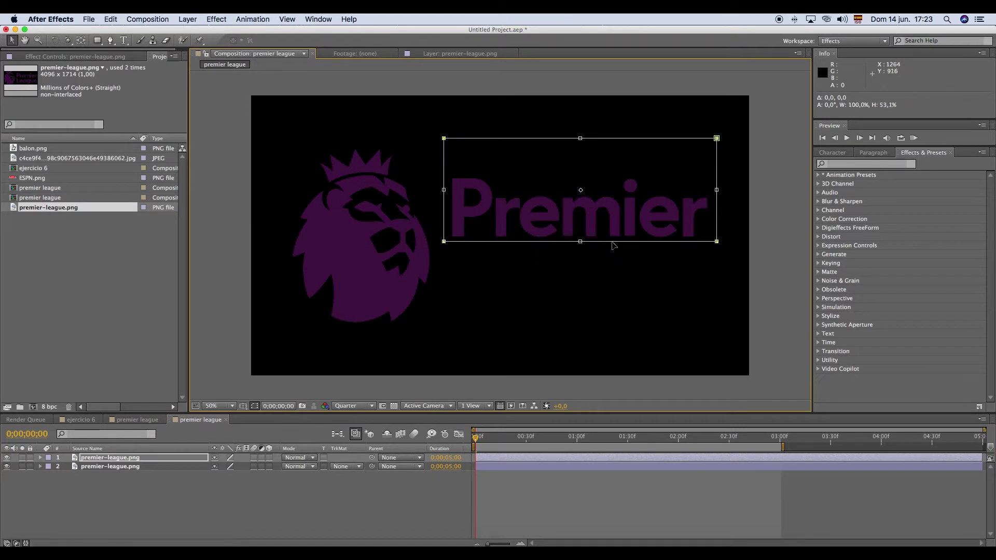
Tighten the mask around "Premier", then duplicate the logo layer and resize the copy's mask to enclose only "League"
drag(580, 138, 580, 172)
click(182, 482)
key(super+v)
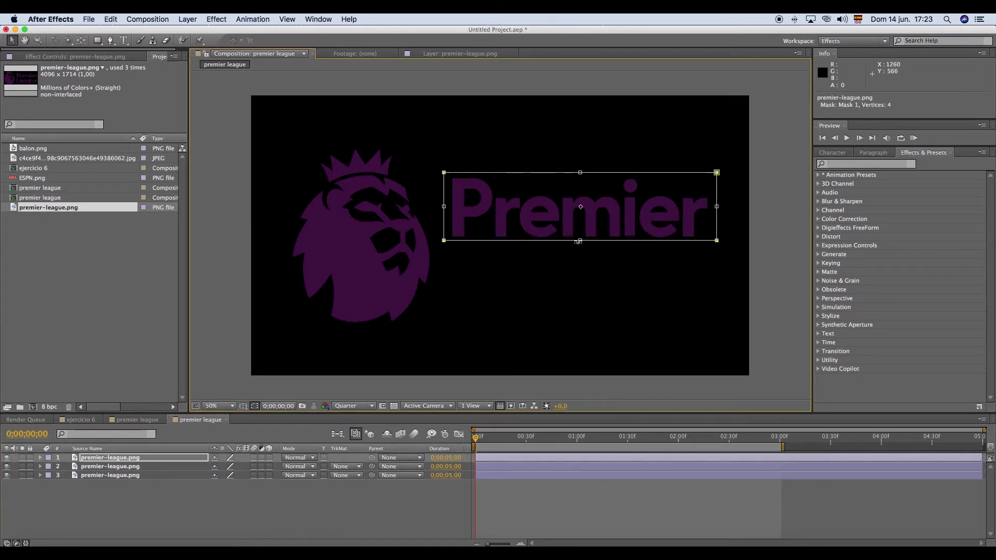
drag(576, 240, 581, 323)
drag(580, 172, 580, 241)
click(414, 497)
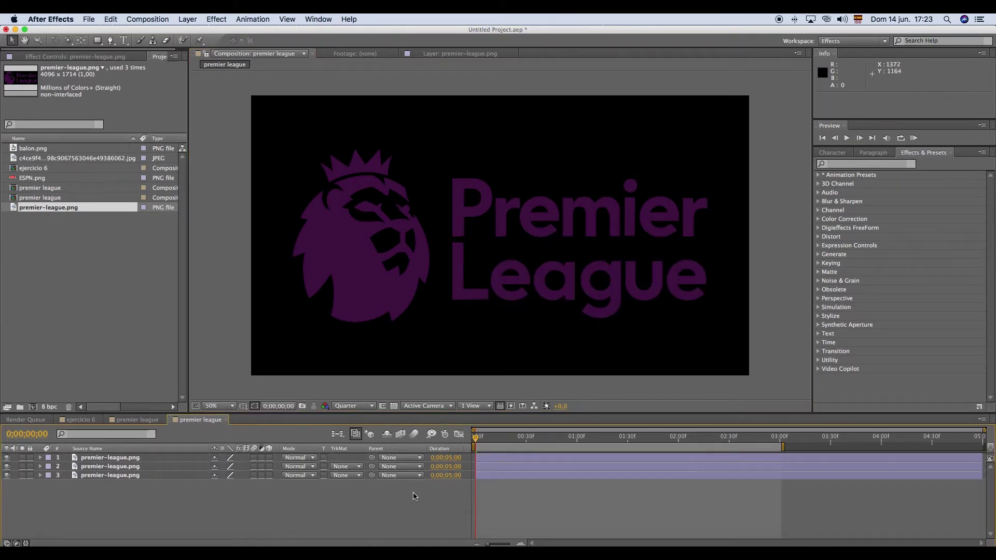
Examine which part of the logo each of the three masked premier-league.png layers covers
click(113, 461)
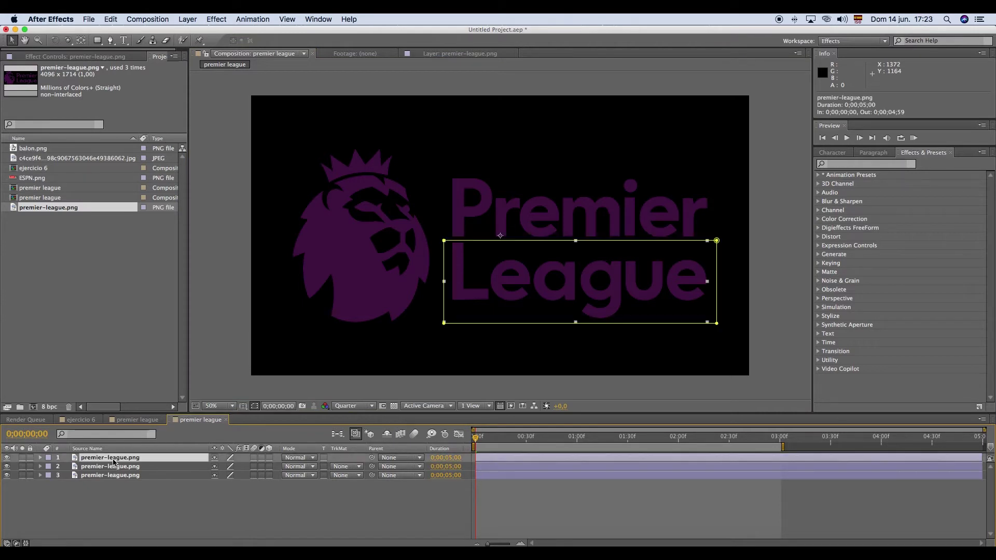
click(112, 466)
click(111, 477)
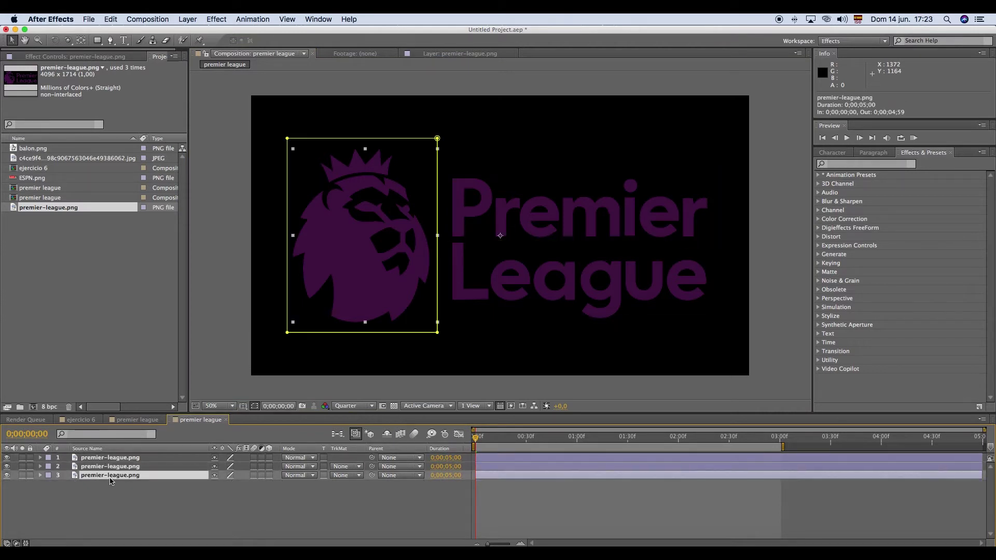
click(212, 506)
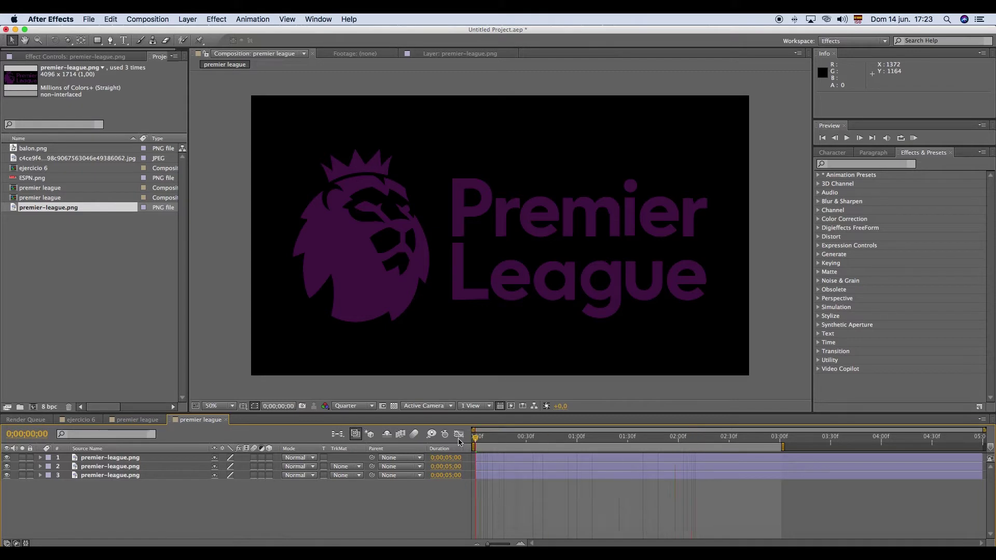
click(106, 459)
click(106, 466)
click(107, 476)
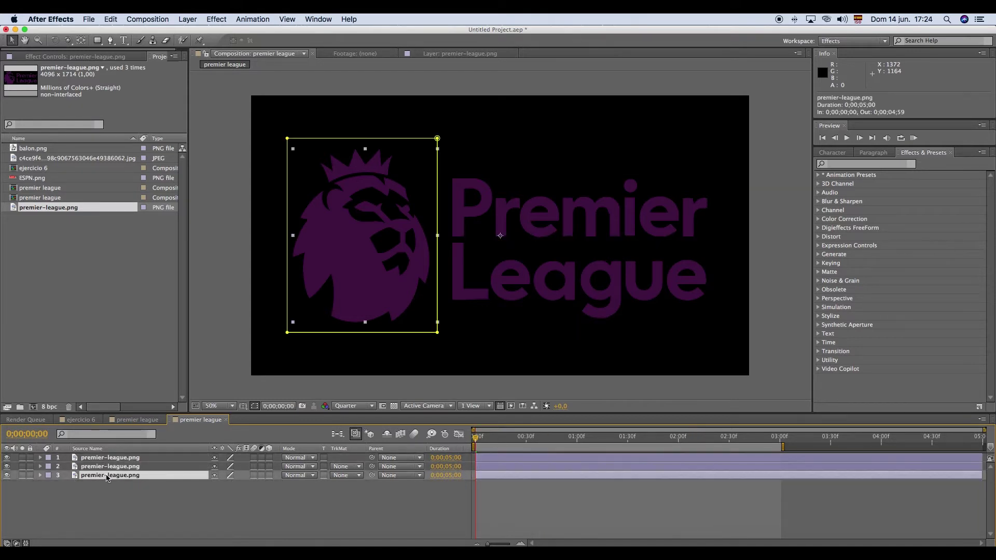
click(204, 506)
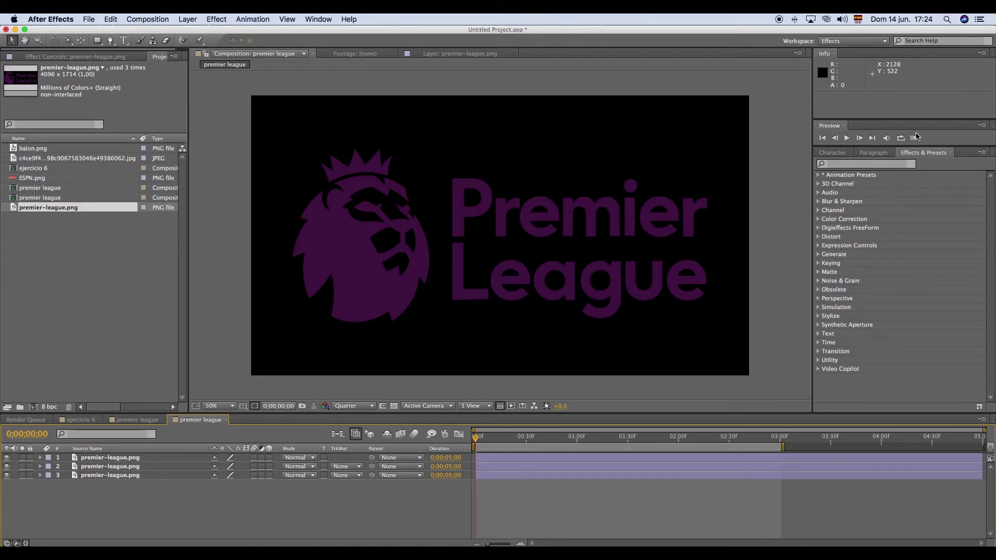
Apply the CC Light Sweep effect from the Generate category to the "League" layer
click(576, 280)
click(921, 156)
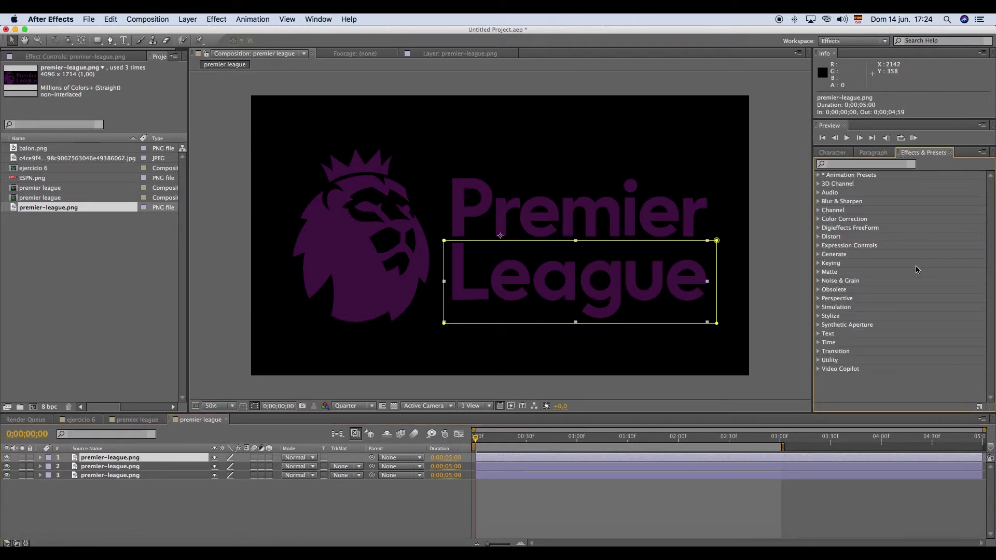
click(818, 254)
scroll(898, 360, down, 5)
click(867, 234)
drag(859, 237, 596, 306)
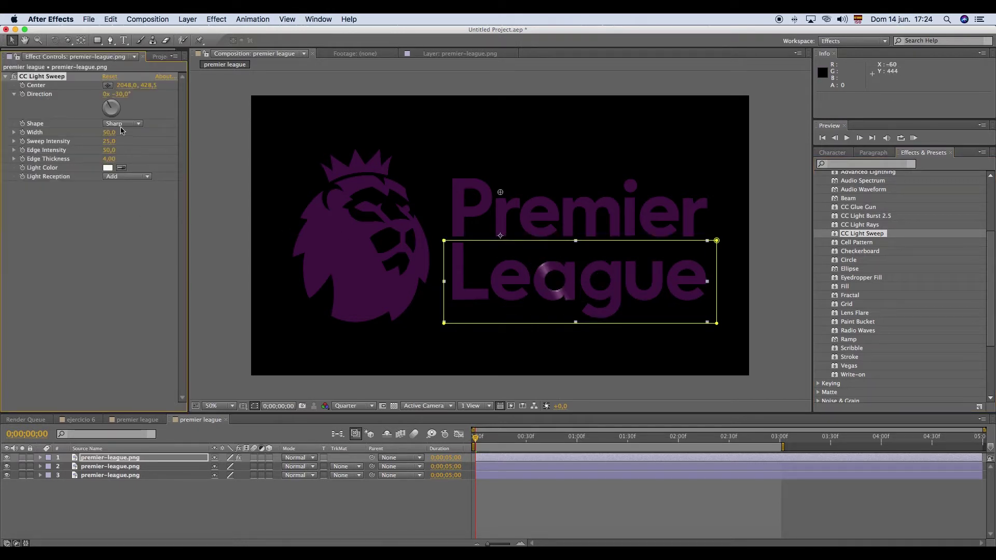
Set the light sweep direction to 90° and move its center down to about 1919.8, 1336.2 on the word "League"
click(122, 94)
text(90)
key(Return)
drag(500, 192, 488, 262)
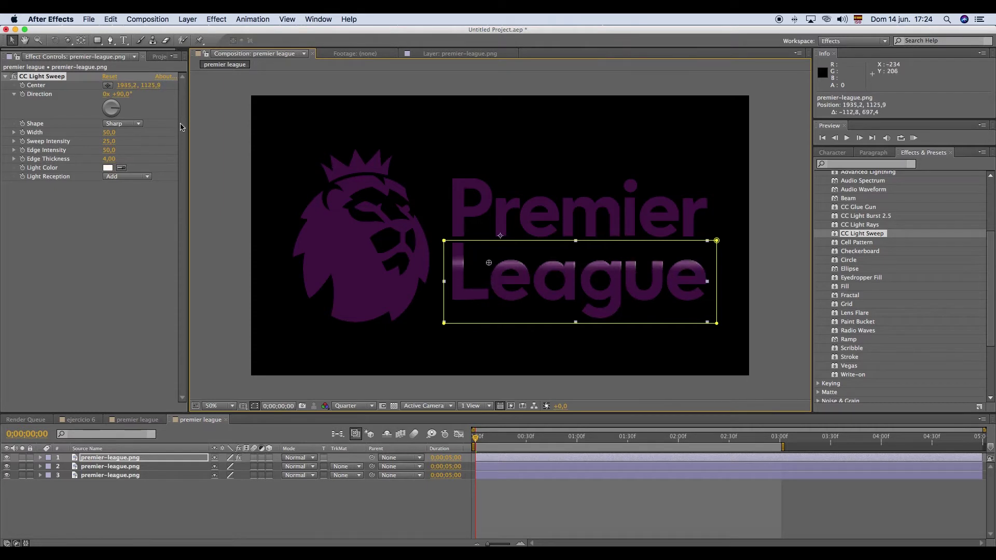
drag(490, 264, 488, 284)
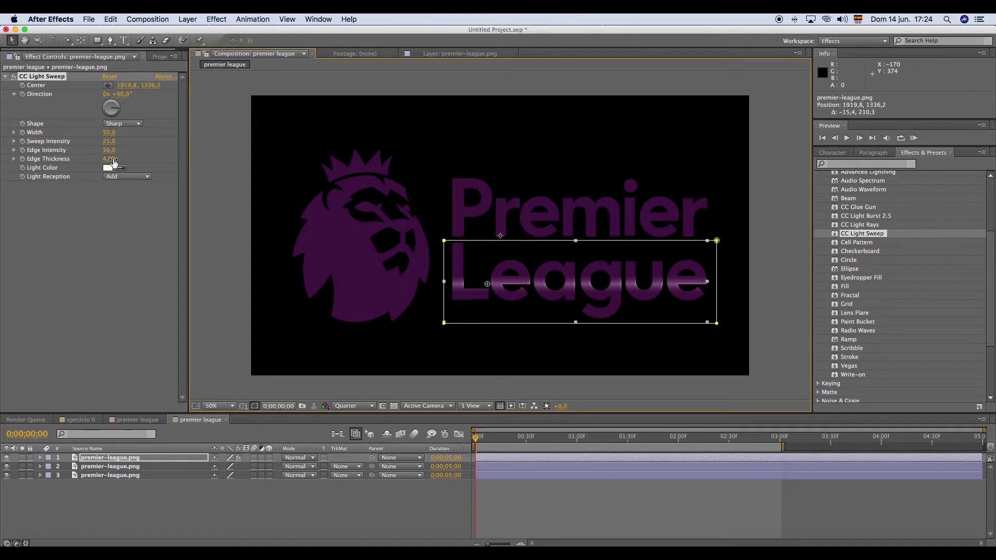
Set the sweep's width to 89, sweep intensity to 96 and edge intensity to 52, with its center at the base of "League"
drag(108, 141, 125, 141)
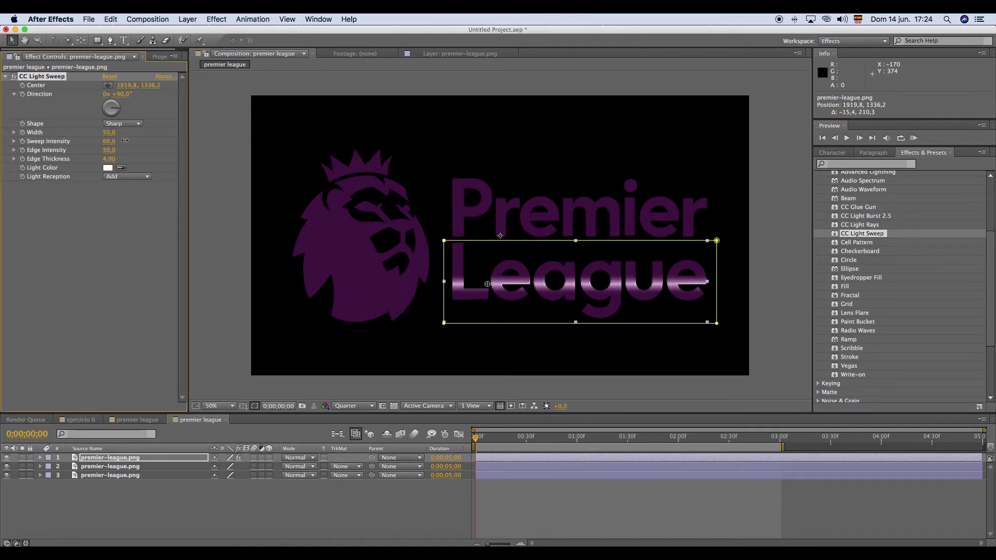
mouse_move(109, 134)
mouse_down()
mouse_move(125, 133)
mouse_move(99, 129)
mouse_move(124, 131)
mouse_up()
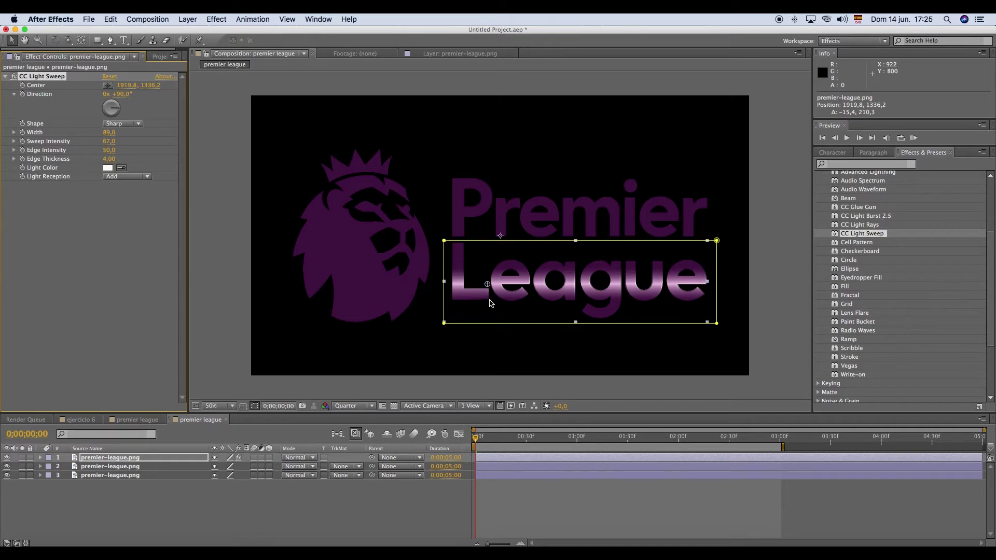
drag(488, 284, 489, 306)
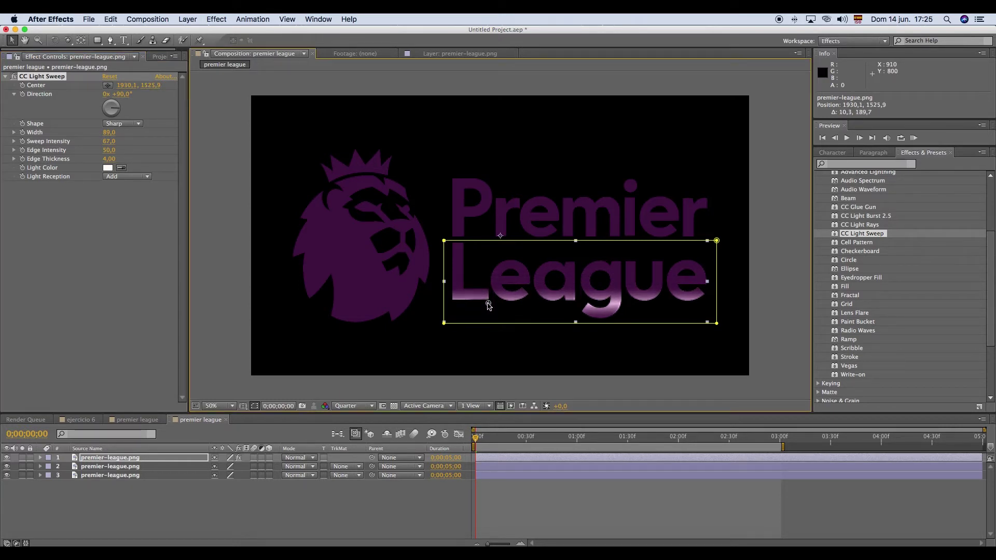
drag(109, 142, 125, 141)
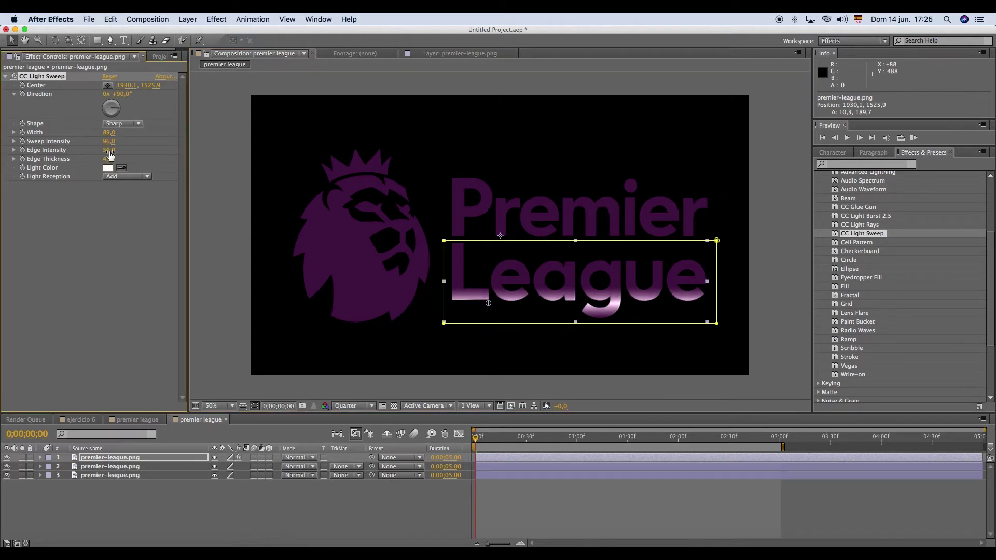
drag(488, 303, 494, 300)
click(83, 247)
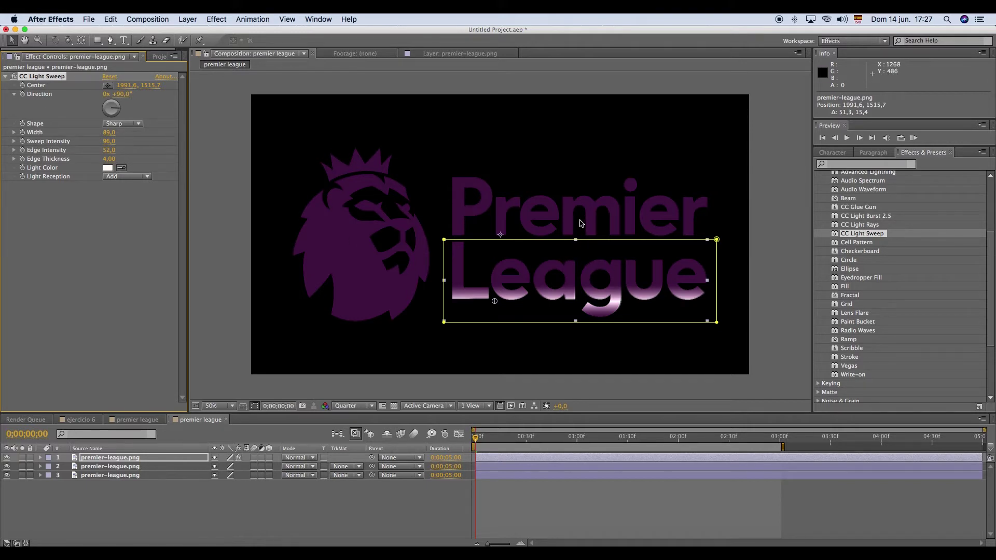
Copy the CC Light Sweep effect onto the "Premier" layer and move its center to the base of the word, about 2801.8, 874.7
click(580, 223)
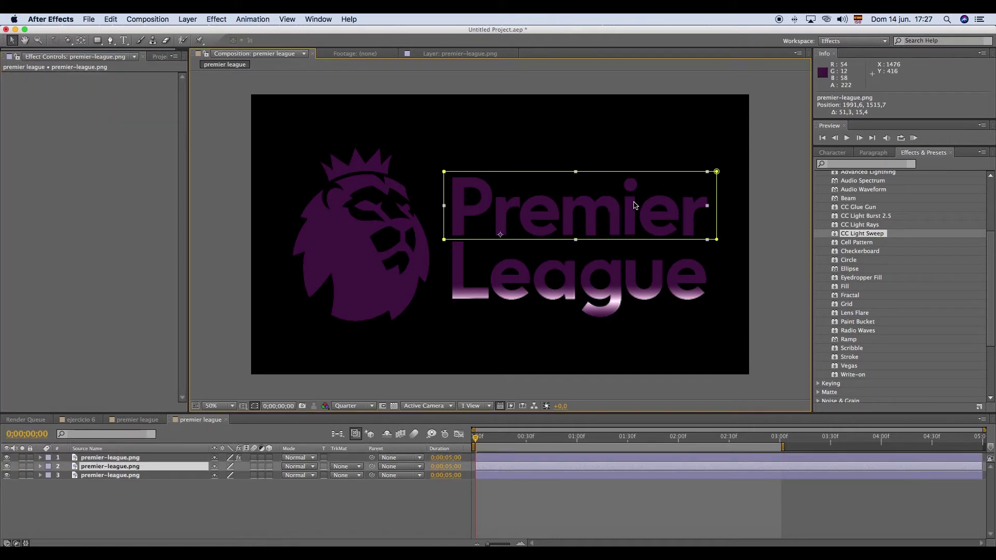
key(super+alt+shift+e)
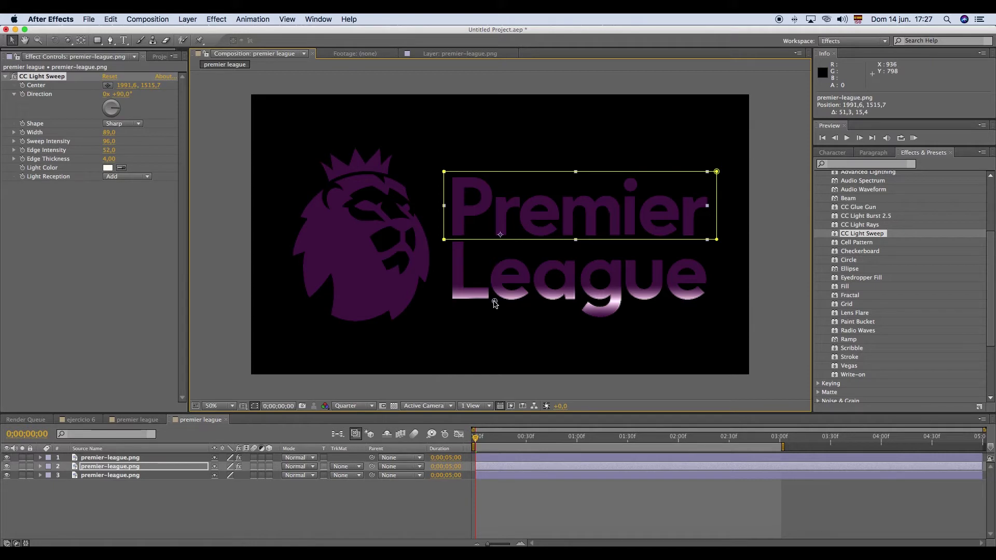
drag(494, 304, 577, 239)
click(536, 502)
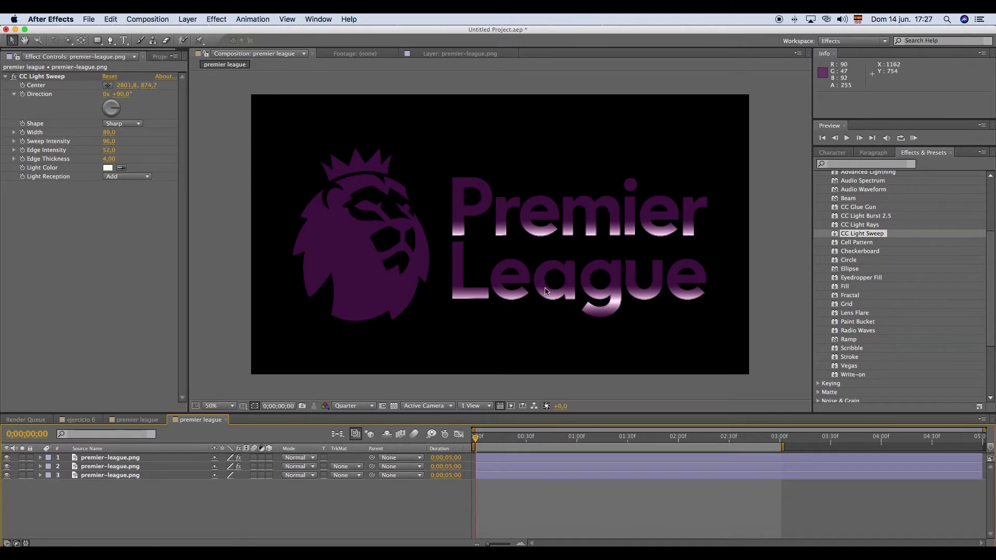
Copy the light sweep onto the lion layer, move its center to the base of the head and set its width to 334
click(366, 276)
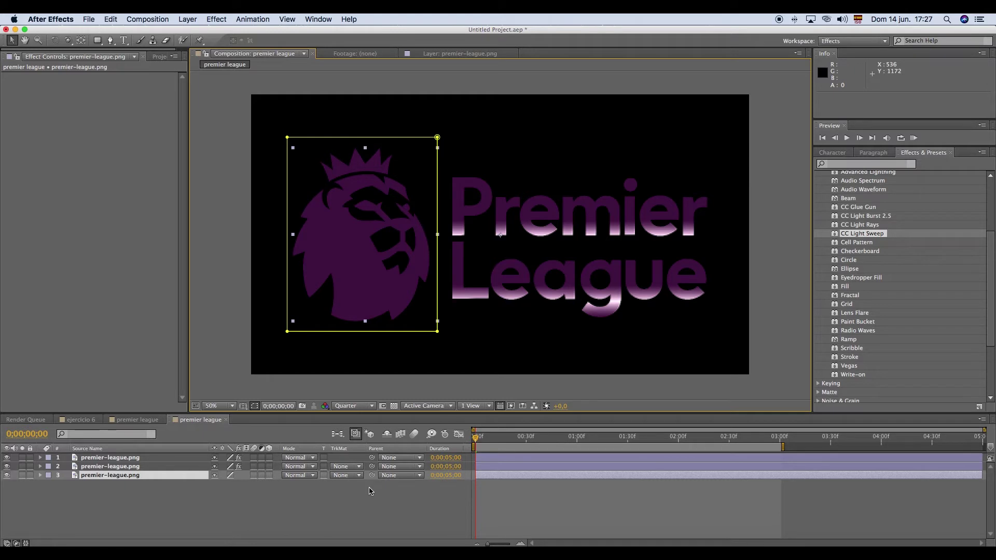
drag(370, 492, 371, 491)
drag(494, 301, 366, 320)
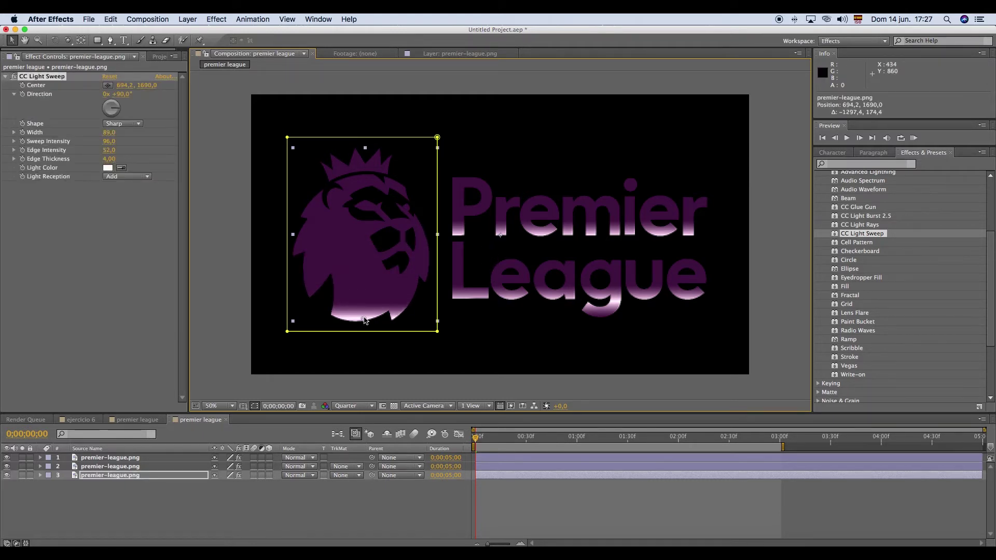
drag(109, 133, 240, 138)
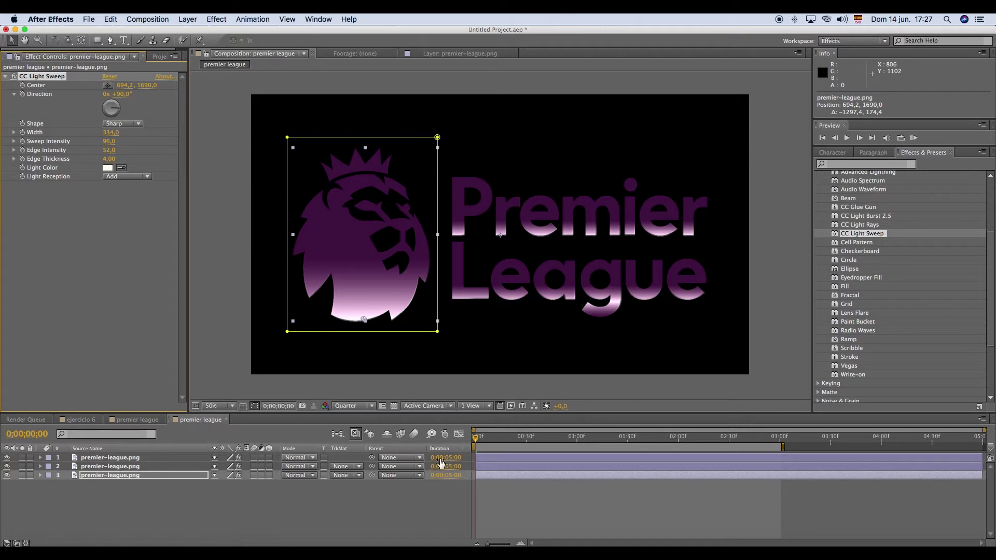
click(434, 504)
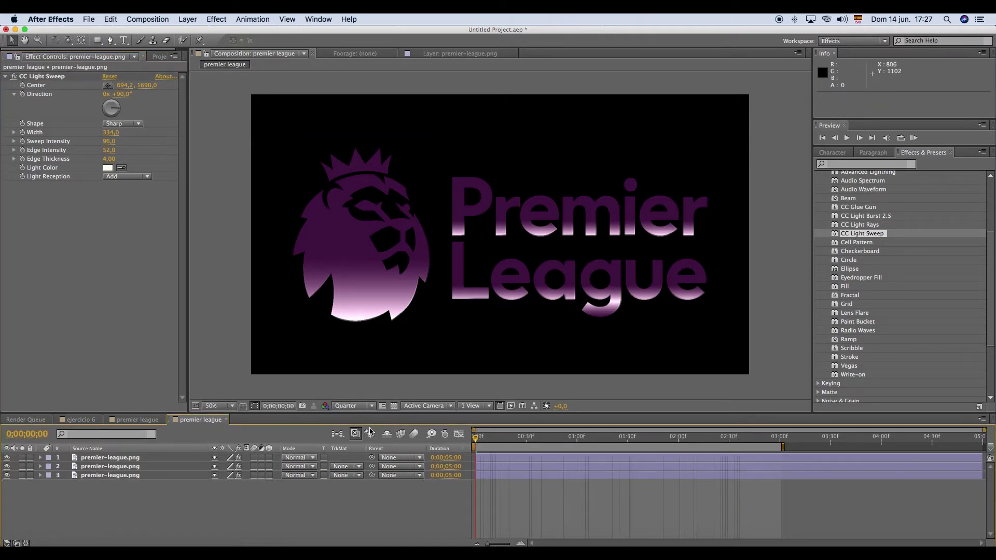
Show the rulers and place a horizontal guide at 558 along the boundary between "Premier" and "League"
click(521, 460)
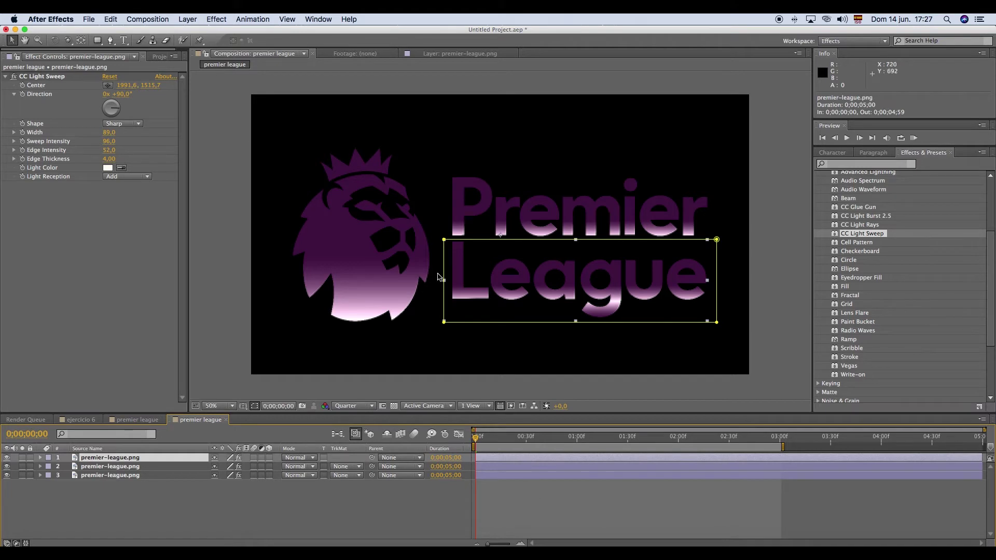
click(287, 19)
click(306, 116)
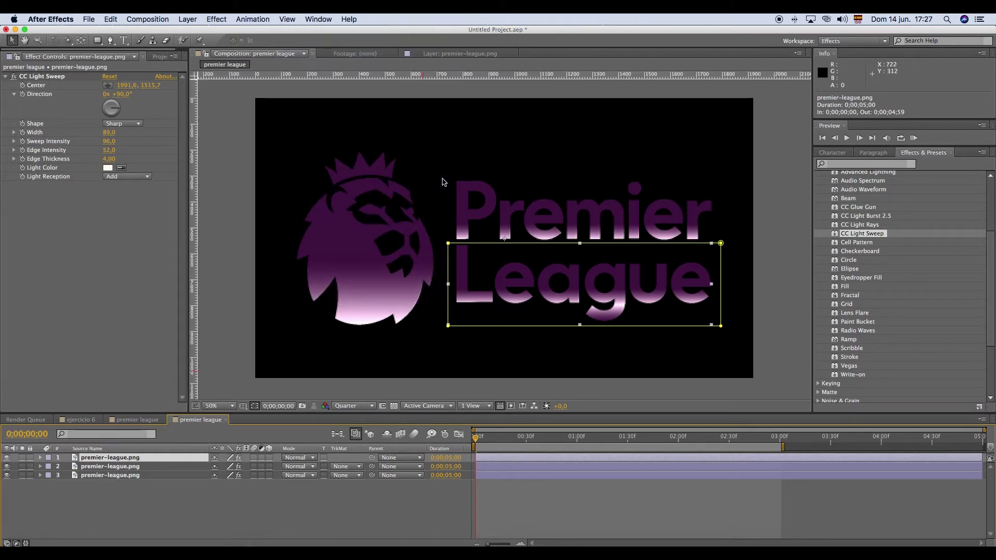
drag(527, 75, 617, 242)
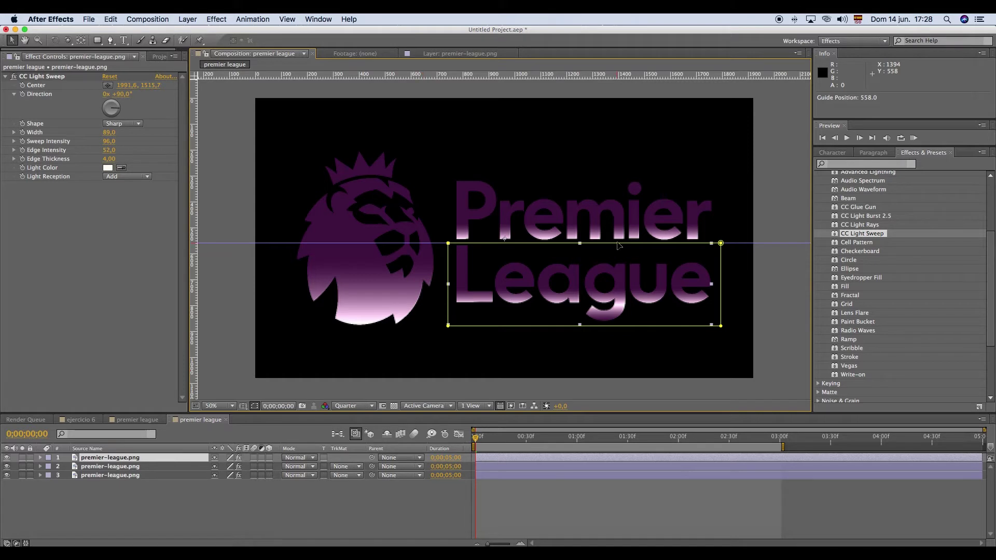
click(721, 301)
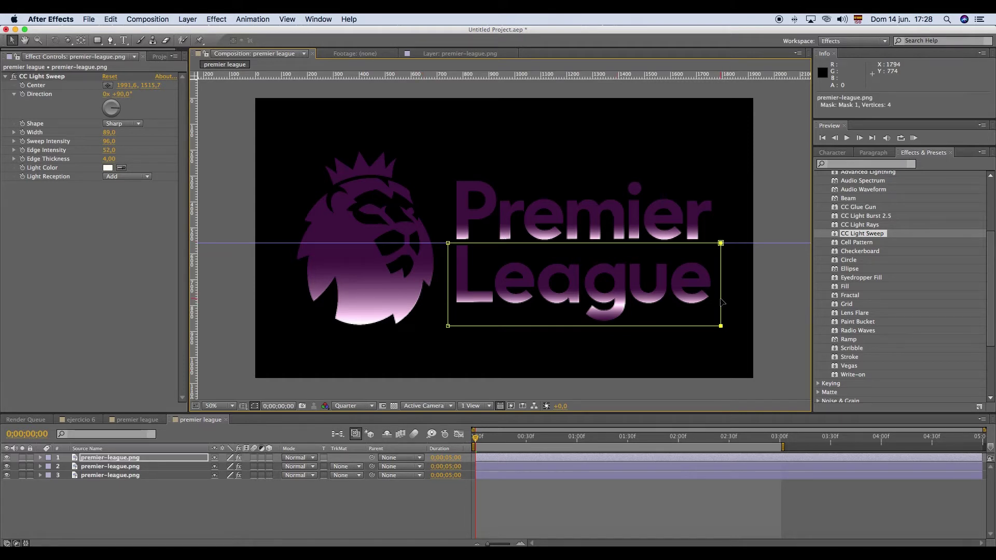
Keyframe the "League" layer's position and mask path at 0 and 1 second so the word slides down from the guide, and preview it
click(577, 438)
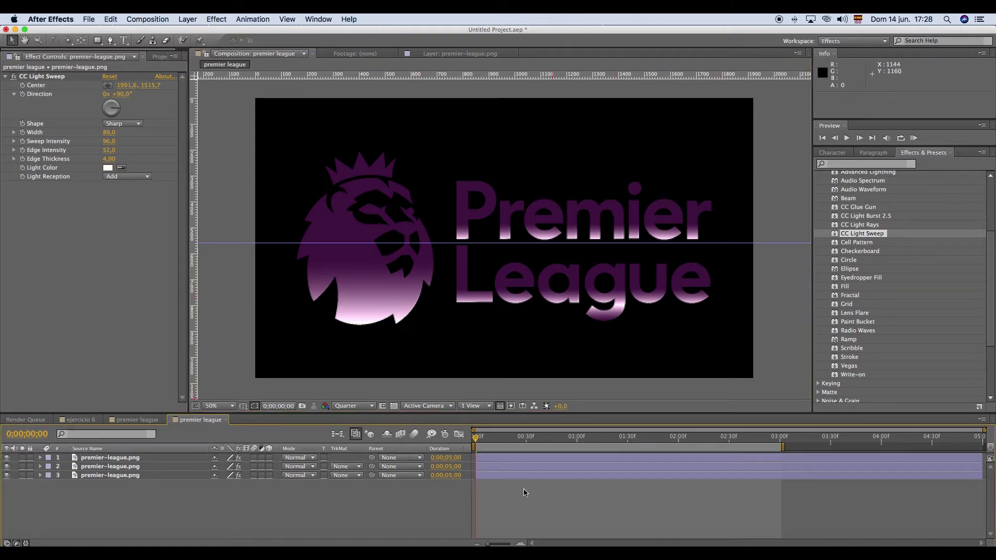
key(u)
key(u)
key(Home)
key(space)
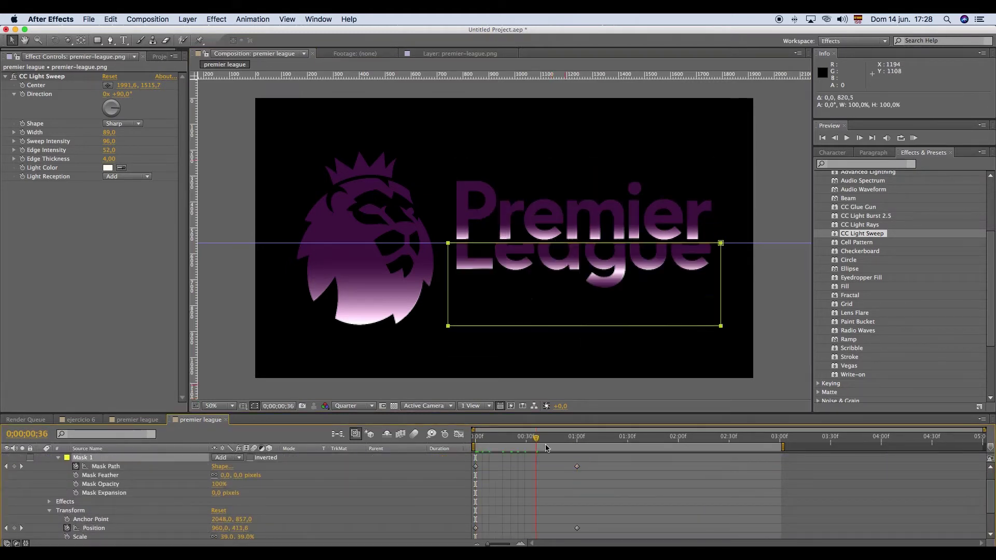
Add a position keyframe of 960, 540 to the "Premier" layer at 0;00;01;00
key(u)
click(482, 442)
click(576, 438)
key(u)
key(u)
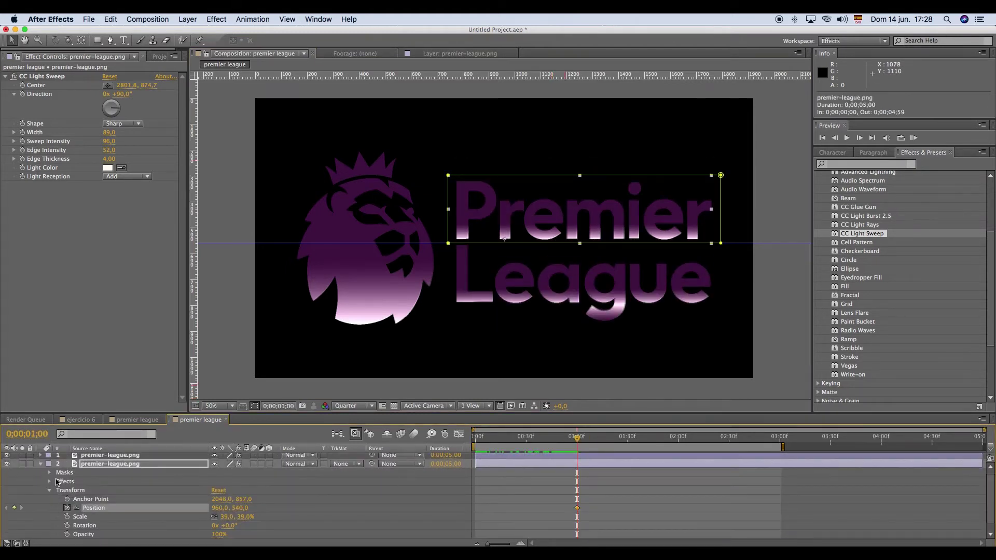
Set the "Premier" layer's position to 960, 802 at 0 seconds and keyframe its mask path at 0 and 1 second to stay above the guide
click(83, 481)
key(Home)
scroll(218, 524, down, 3)
key(space)
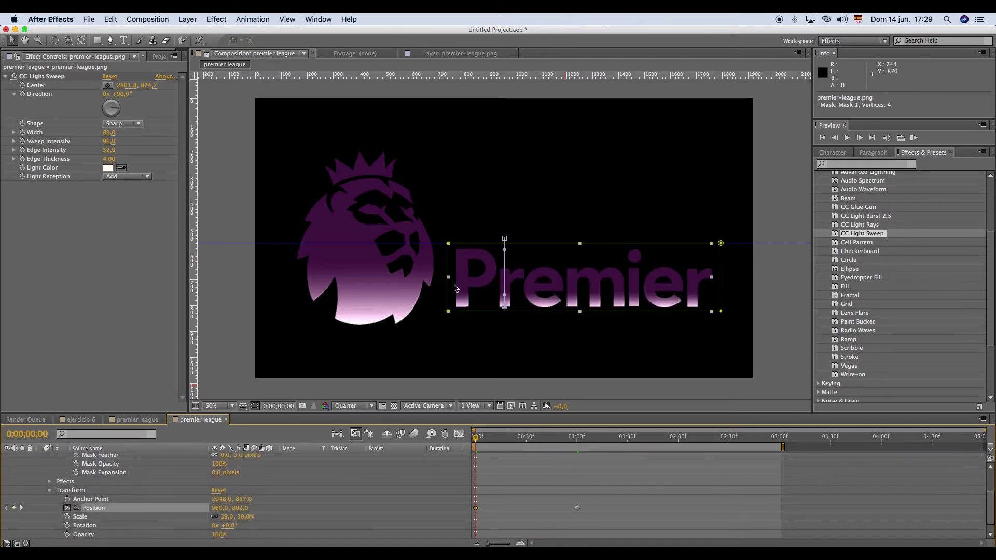
key(space)
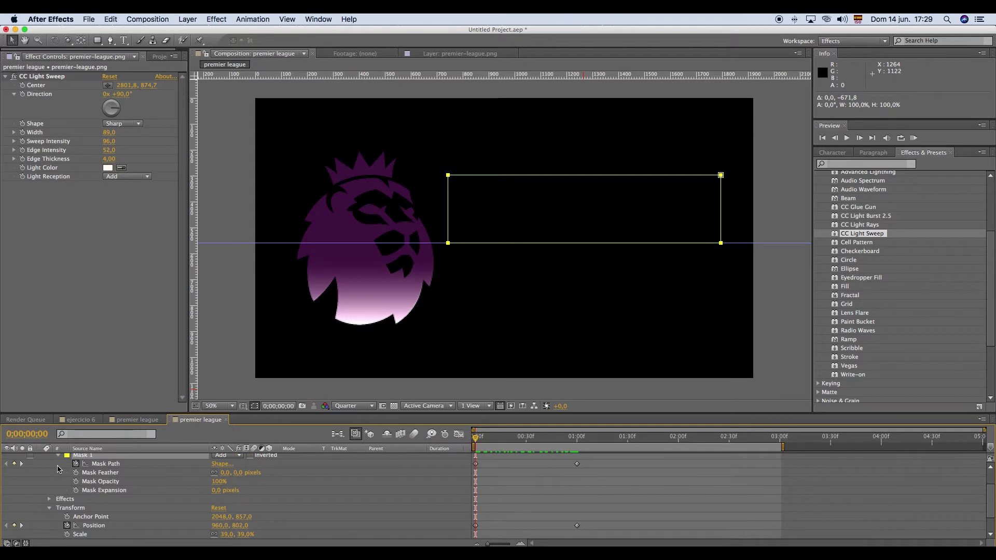
click(41, 466)
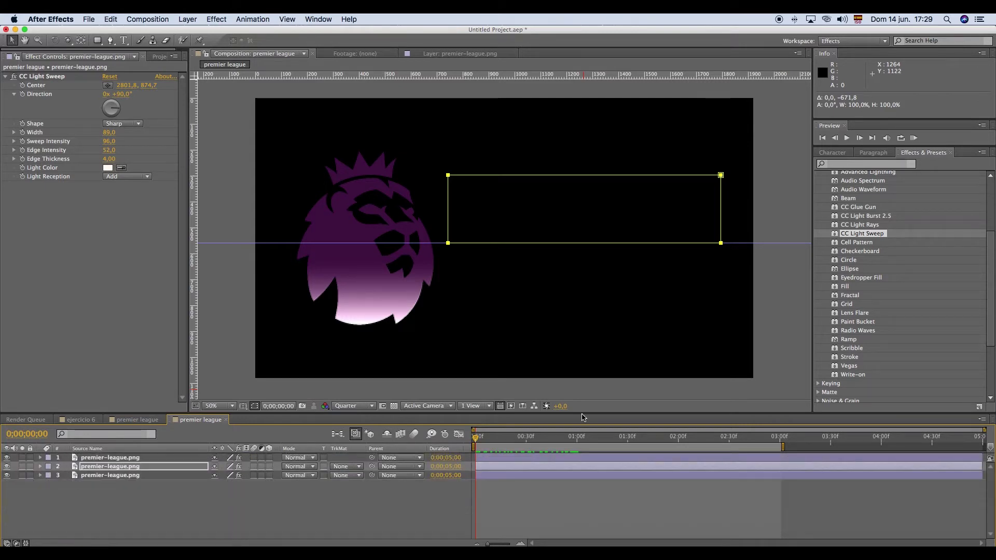
Preview the text reveal, then apply Easy Ease to both mask path keyframes of the "League" layer
click(512, 493)
drag(477, 438, 582, 445)
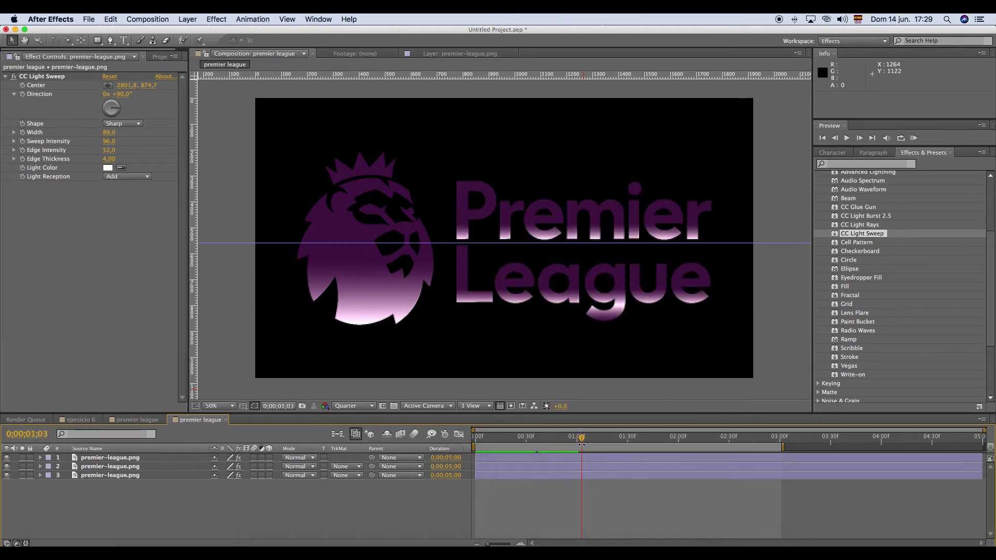
click(524, 457)
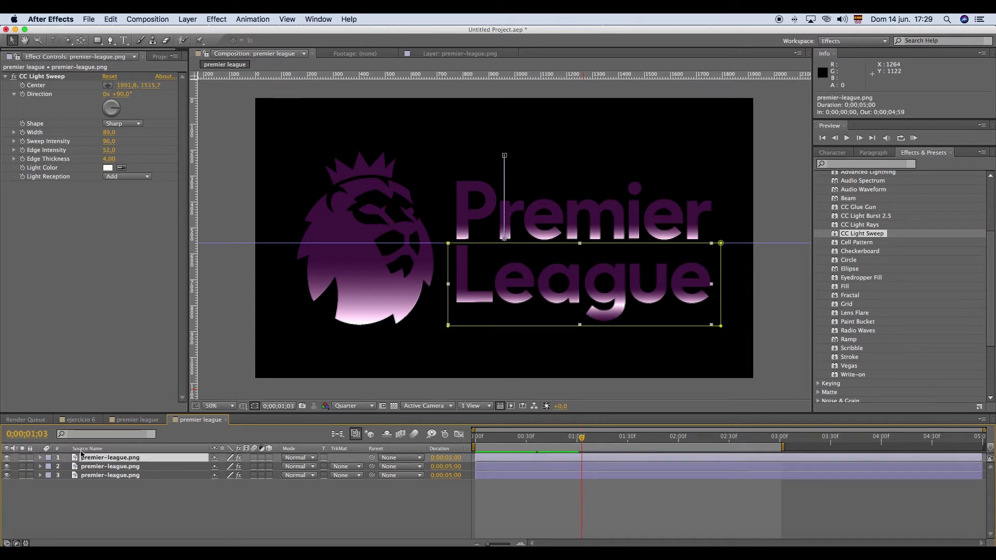
click(41, 458)
drag(597, 478, 472, 497)
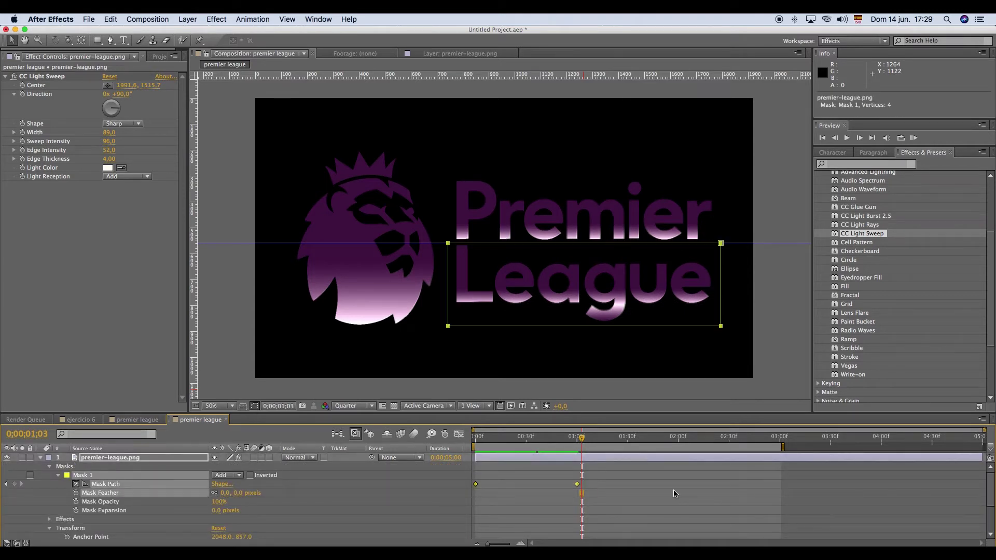
right_click(577, 486)
mouse_move(678, 539)
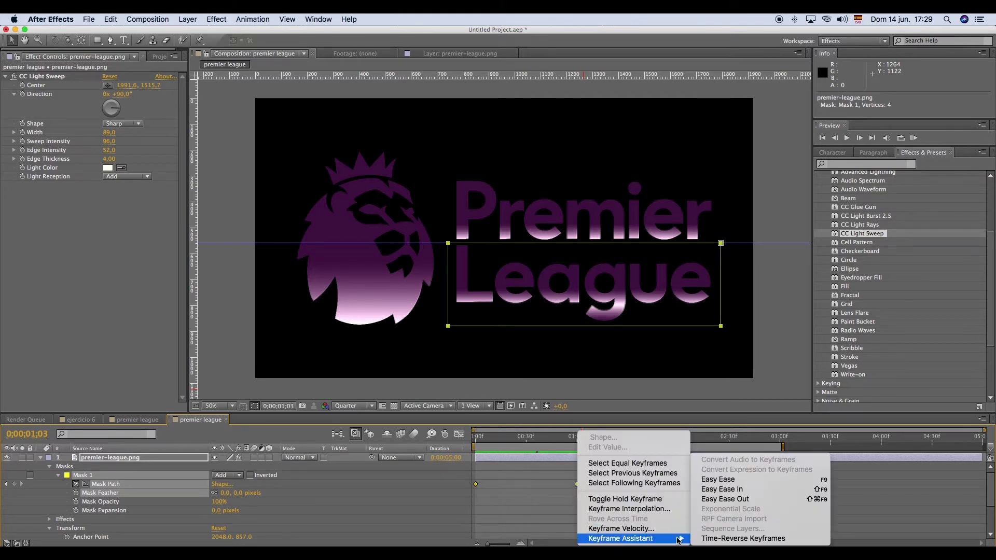
click(723, 480)
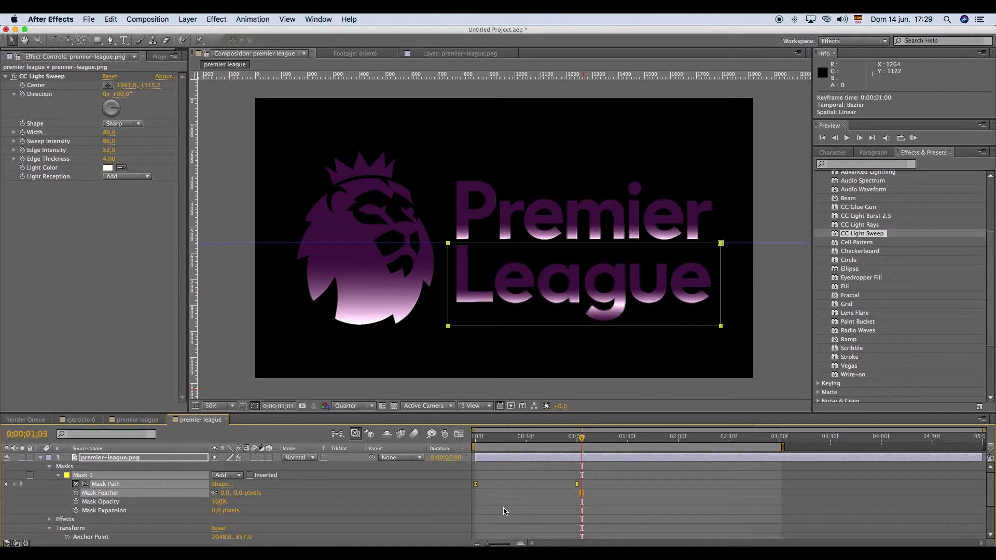
Apply Easy Ease to both position keyframes of the "League" layer and preview the motion
scroll(602, 520, down, 3)
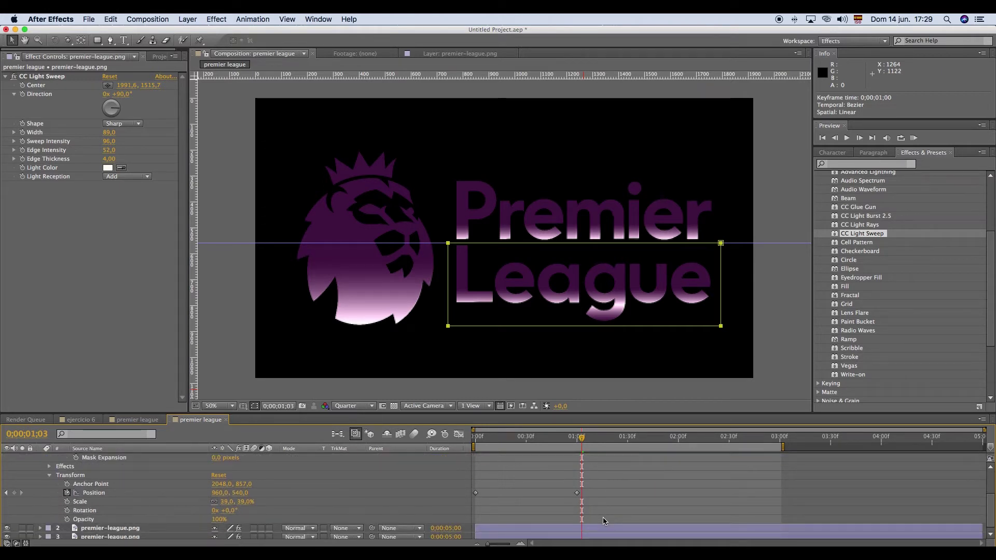
scroll(601, 520, up, 3)
scroll(599, 516, down, 1)
drag(593, 503, 470, 521)
right_click(578, 511)
mouse_move(666, 543)
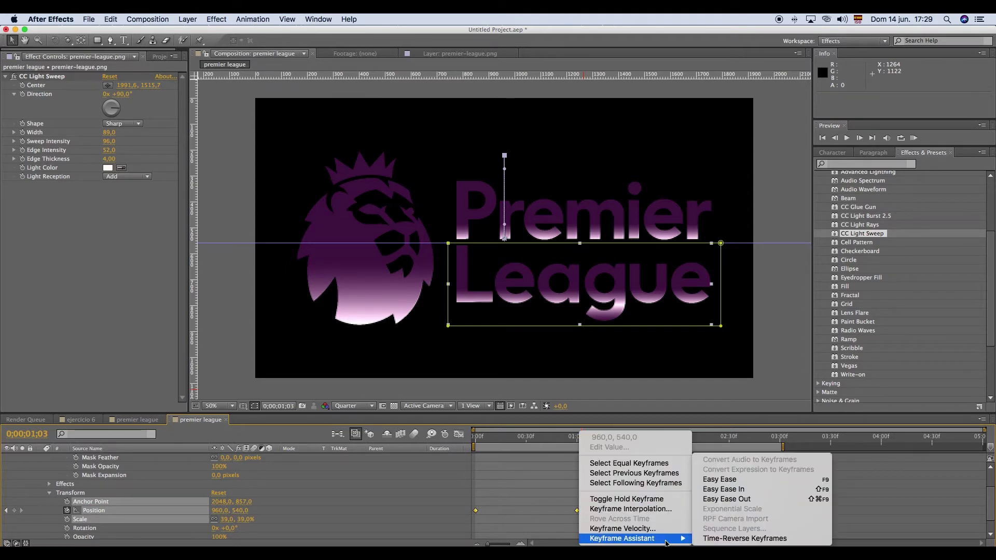
click(721, 479)
click(478, 437)
drag(477, 438, 559, 439)
drag(582, 438, 475, 436)
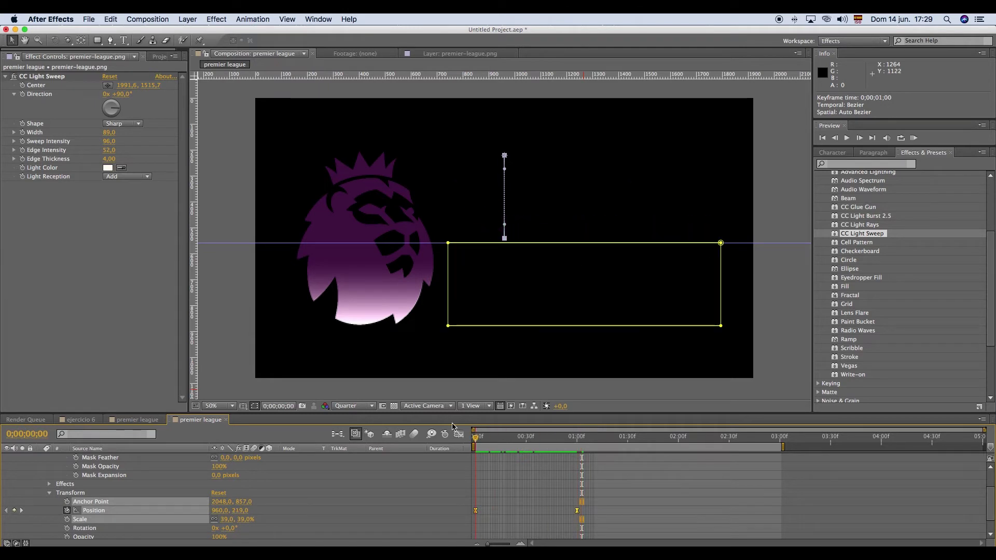
scroll(32, 474, up, 2)
click(41, 458)
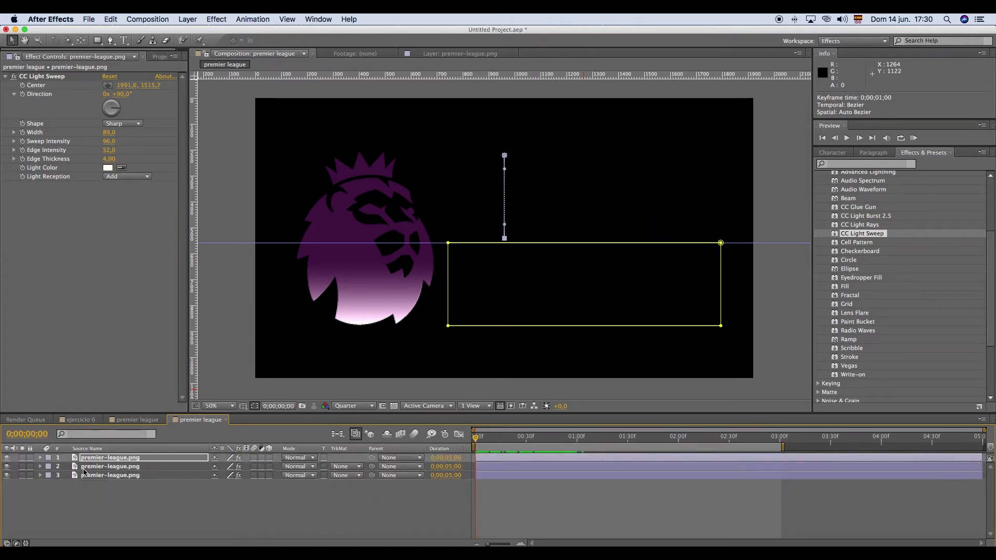
Apply Easy Ease to both mask path keyframes of the "Premier" layer
click(93, 469)
click(41, 467)
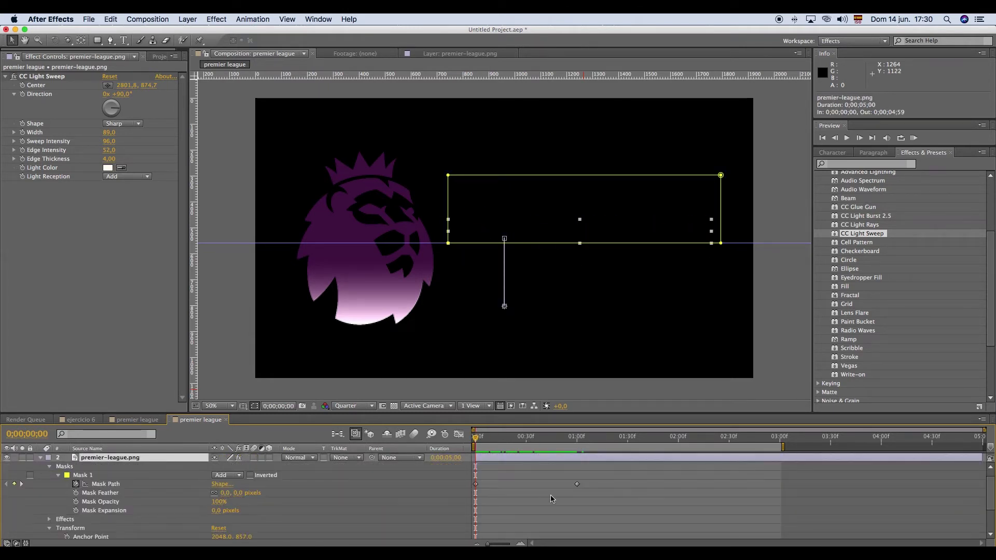
drag(599, 481, 474, 498)
right_click(577, 484)
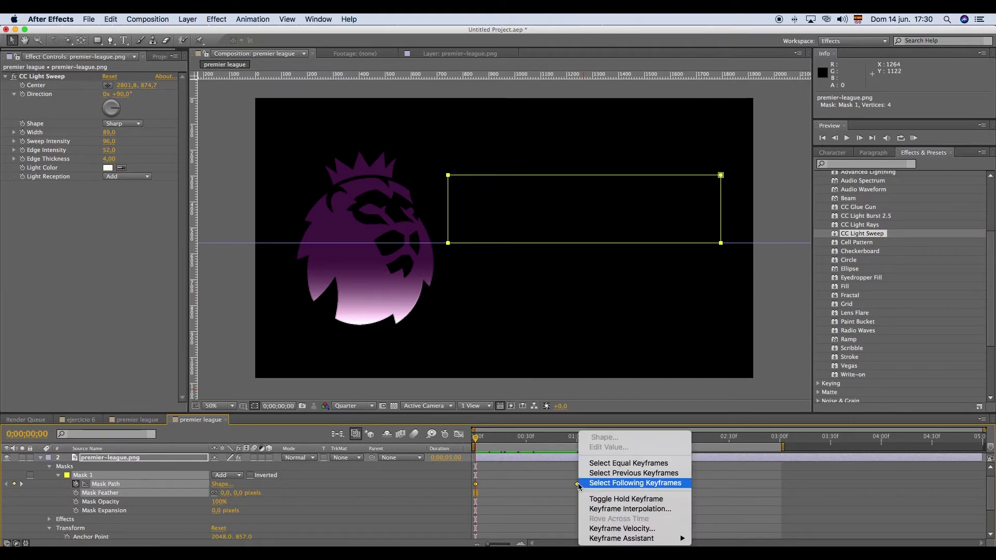
mouse_move(681, 544)
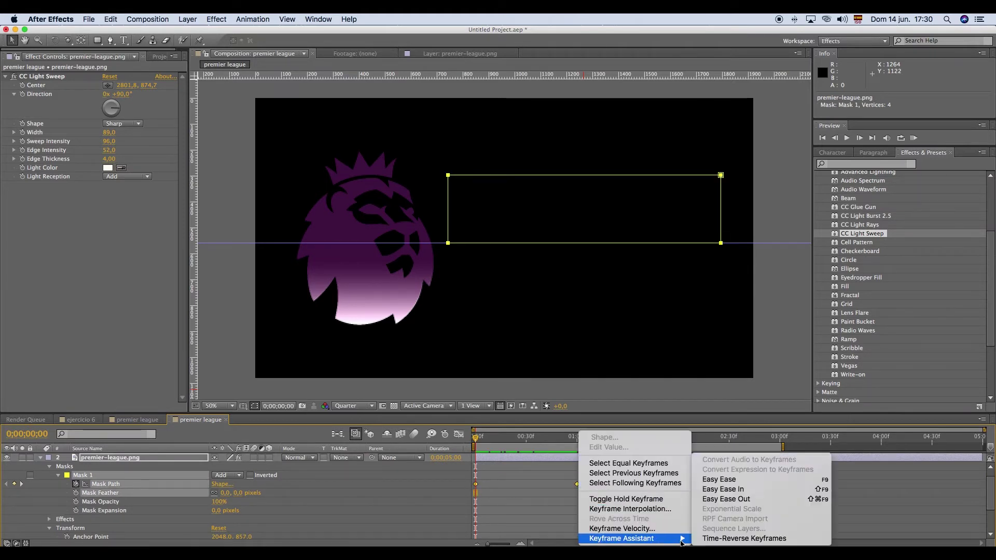
click(749, 482)
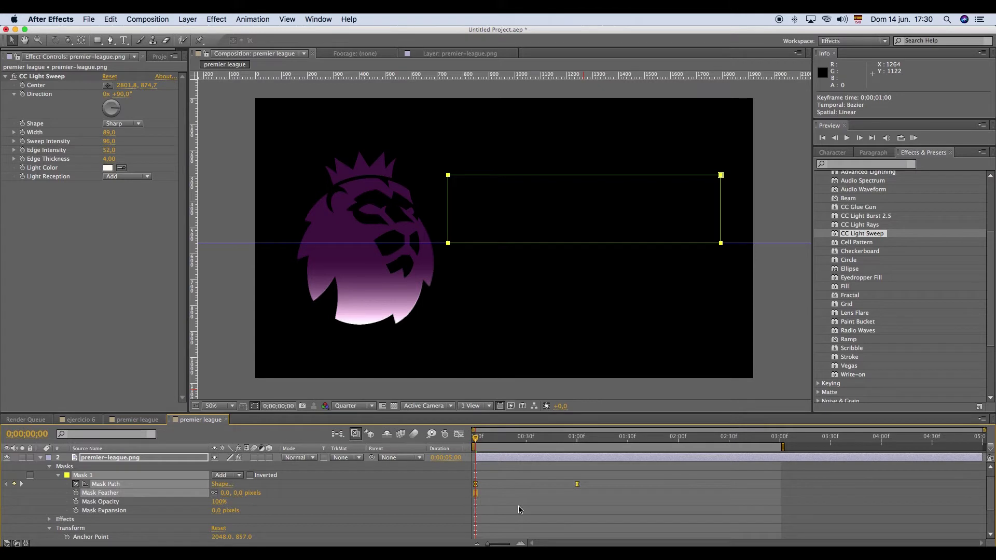
Apply Easy Ease to both position keyframes of the "Premier" layer and preview the text reveal
scroll(554, 517, down, 2)
drag(608, 492, 470, 531)
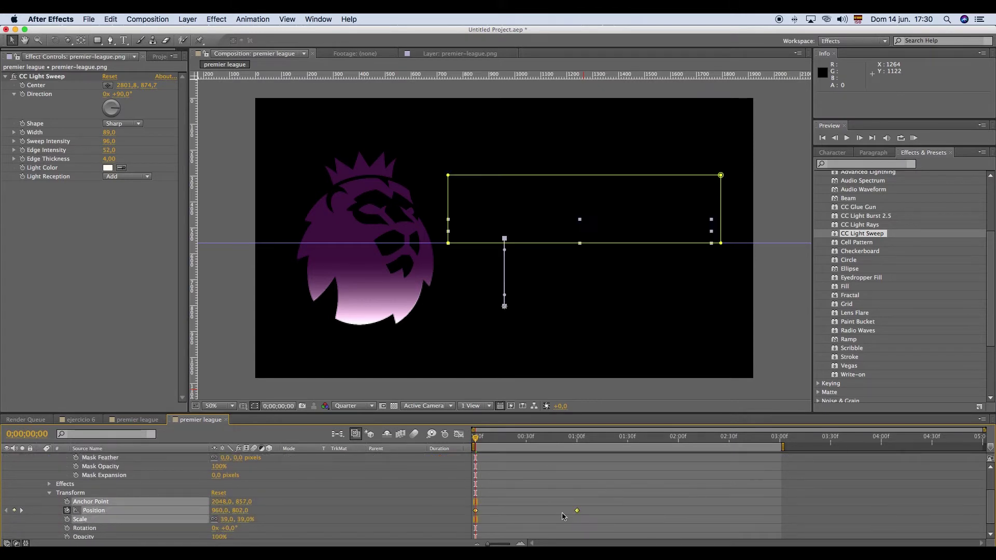
right_click(579, 514)
mouse_move(653, 539)
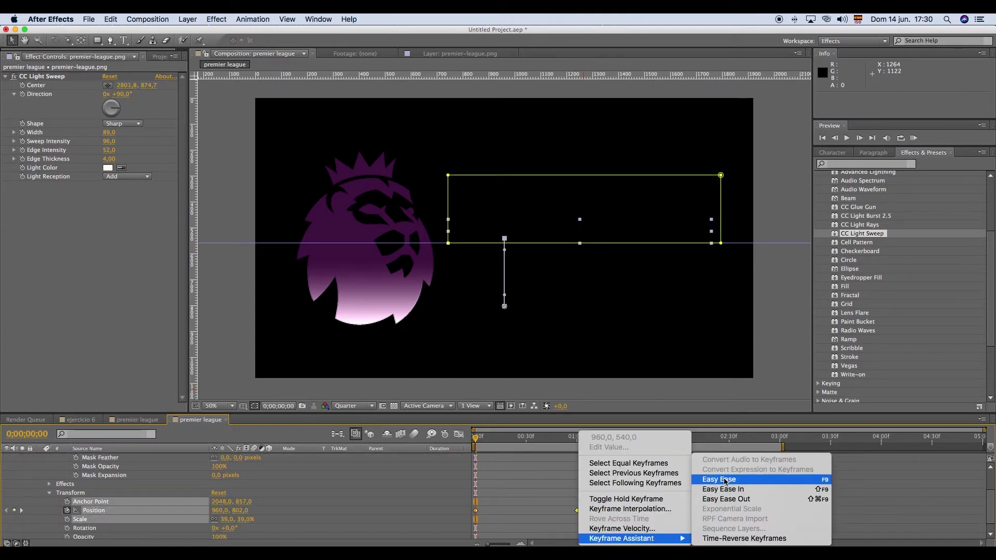
click(714, 480)
scroll(126, 510, up, 3)
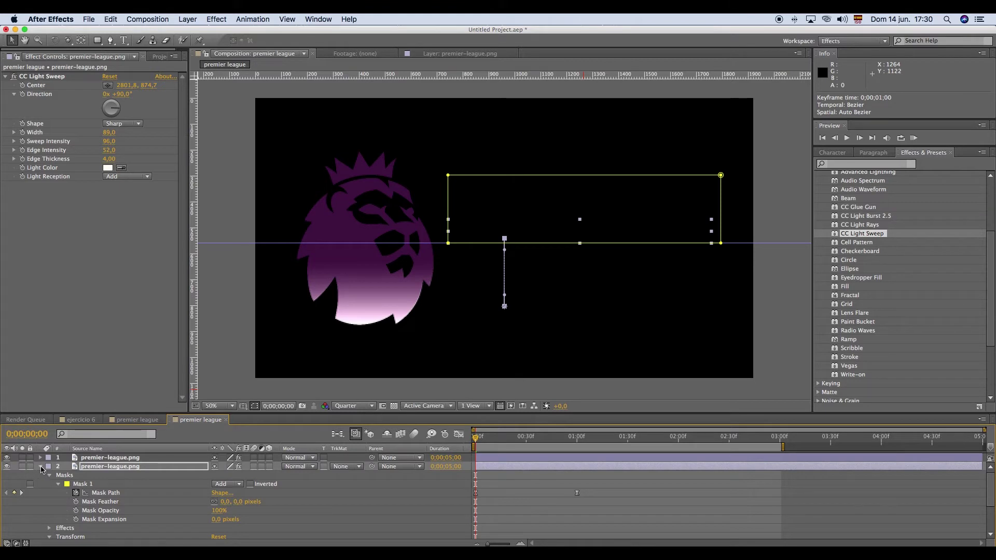
click(41, 467)
click(517, 506)
drag(476, 439, 595, 441)
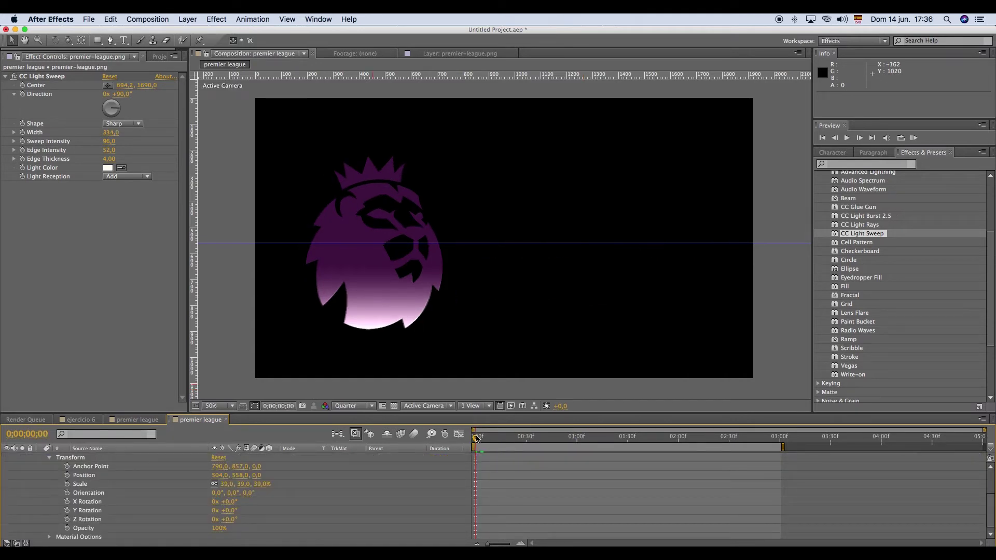
Keyframe the lion layer's Y Rotation from 0 at 0 seconds to 5 full turns at 0;00;02;00
drag(477, 439, 431, 438)
scroll(338, 484, up, 2)
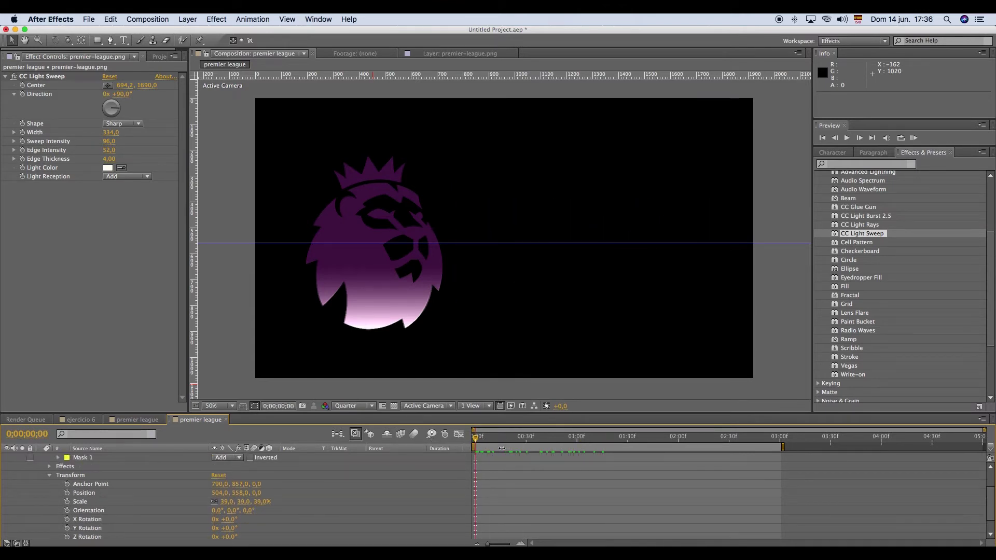
drag(476, 441, 422, 444)
click(67, 529)
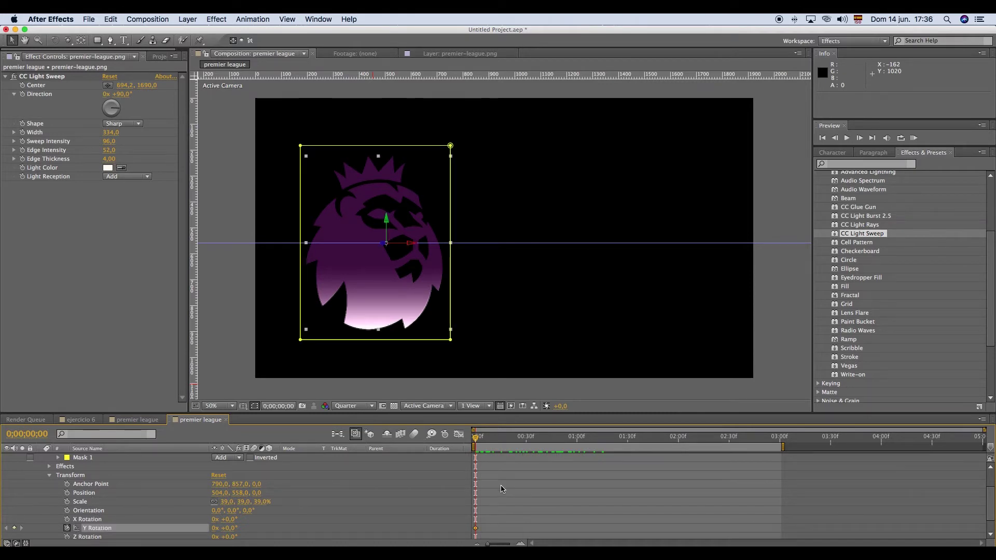
drag(498, 444, 680, 470)
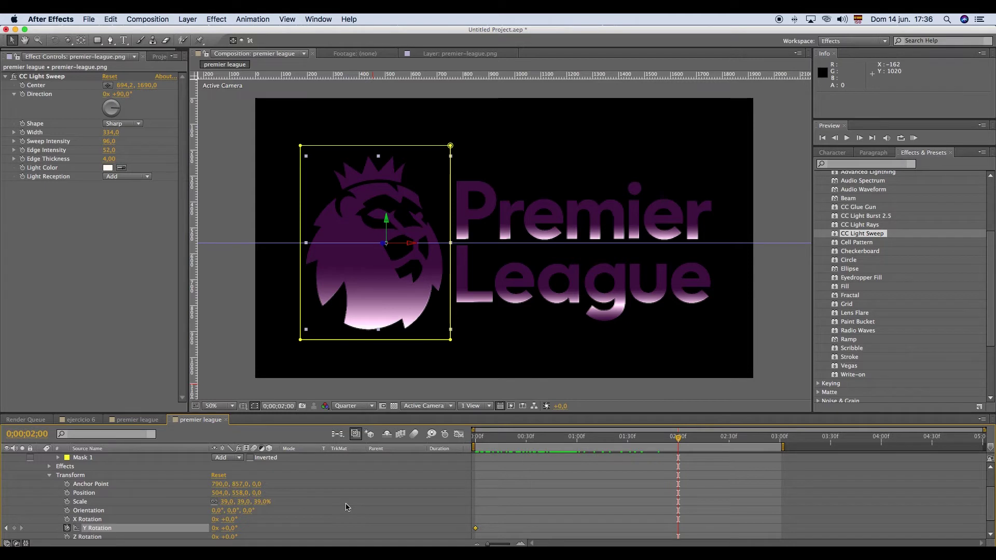
click(215, 530)
key(Return)
drag(679, 441, 675, 472)
Apply Easy Ease In to the lion layer's Y Rotation keyframes and preview the spin
mouse_move(705, 519)
mouse_down()
mouse_move(690, 537)
mouse_move(472, 537)
mouse_up()
right_click(680, 530)
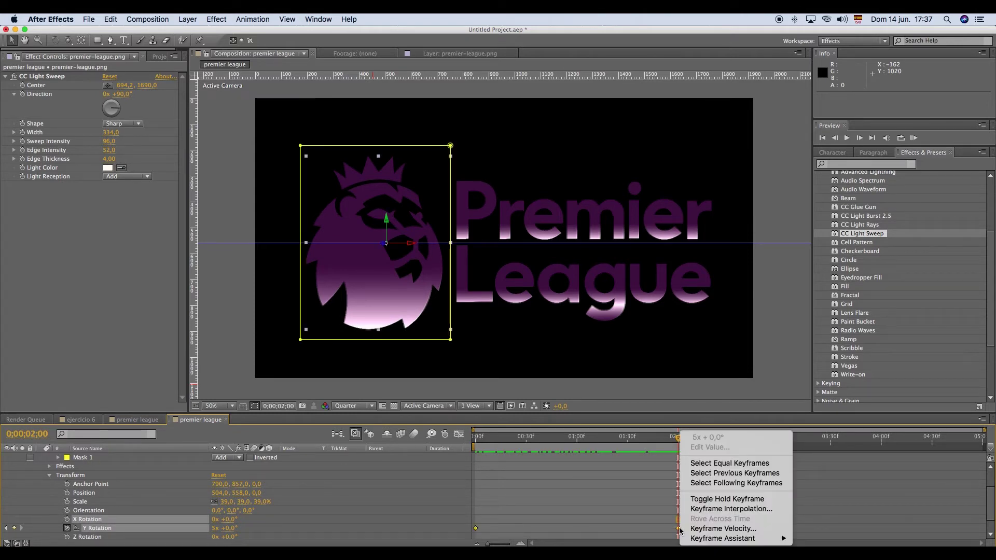
mouse_move(751, 539)
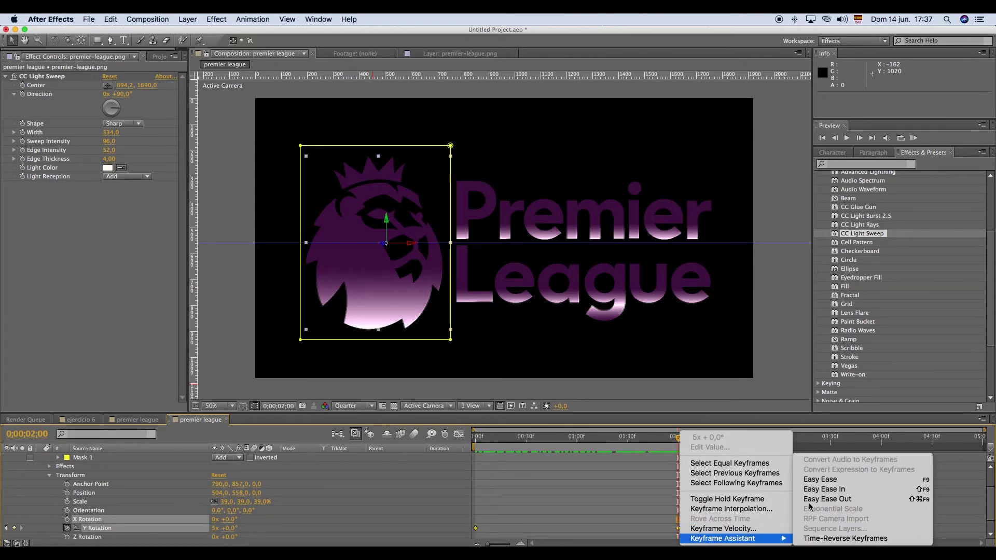
click(822, 490)
drag(485, 442, 681, 462)
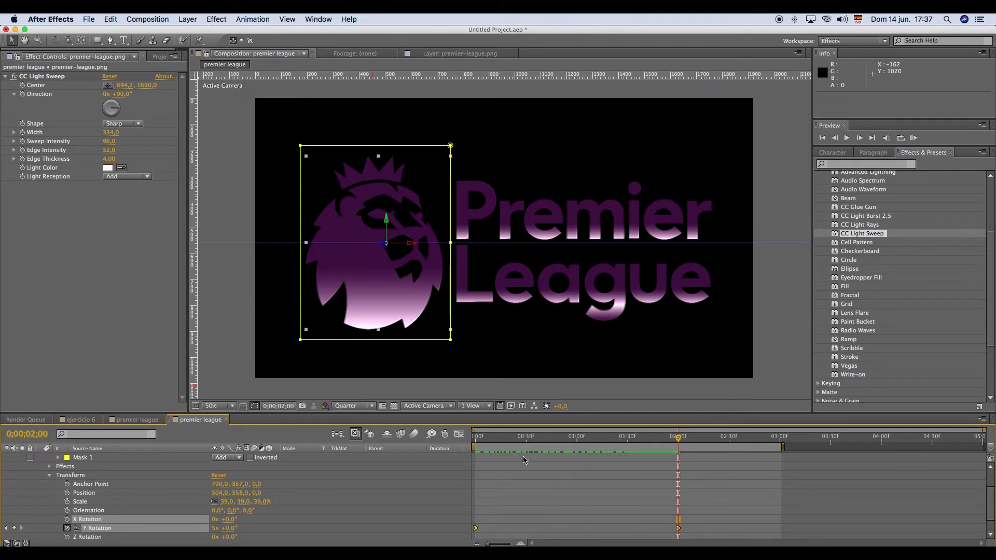
Extend the last Y Rotation keyframe's handle almost to the start in the Graph Editor so the lion's spin slows gradually
click(458, 436)
drag(486, 444, 426, 433)
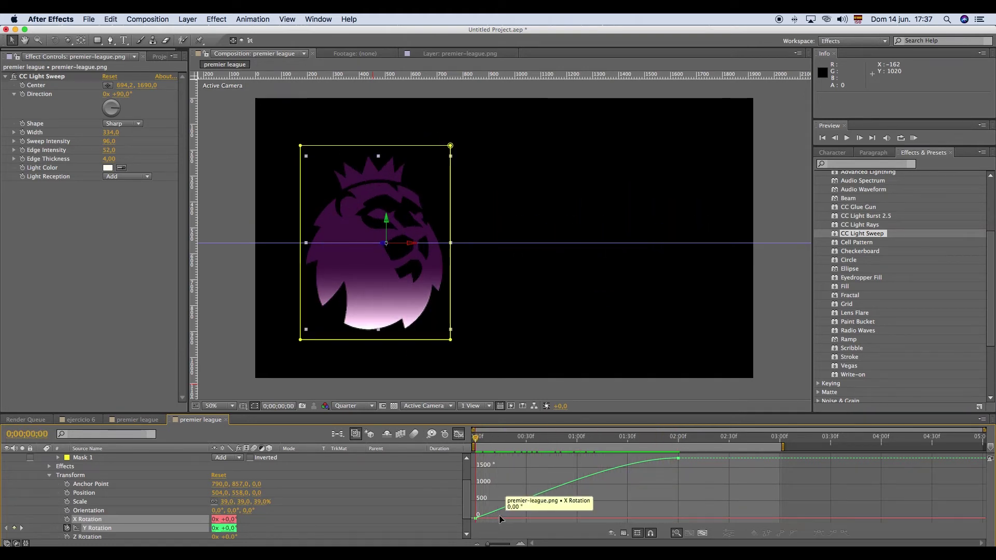
click(476, 516)
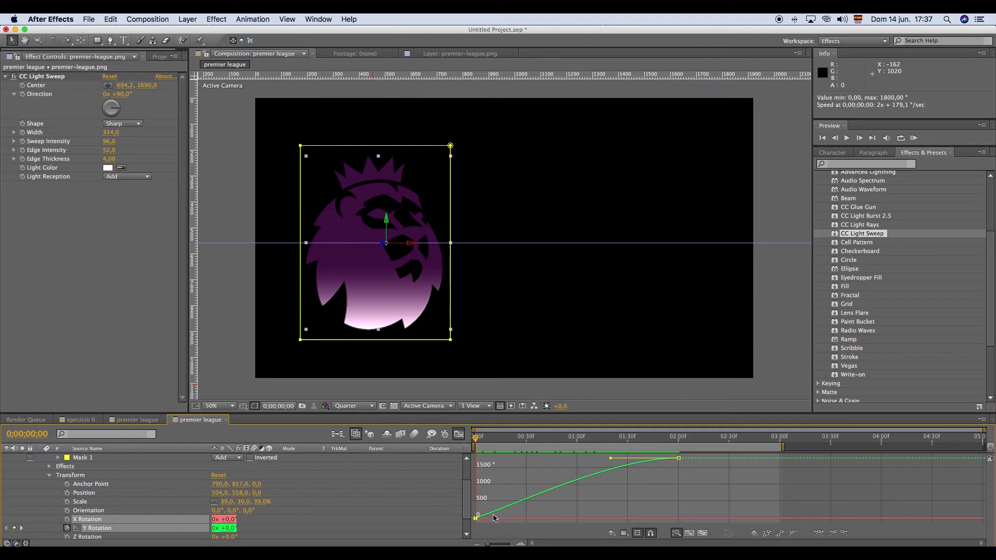
drag(612, 459, 675, 451)
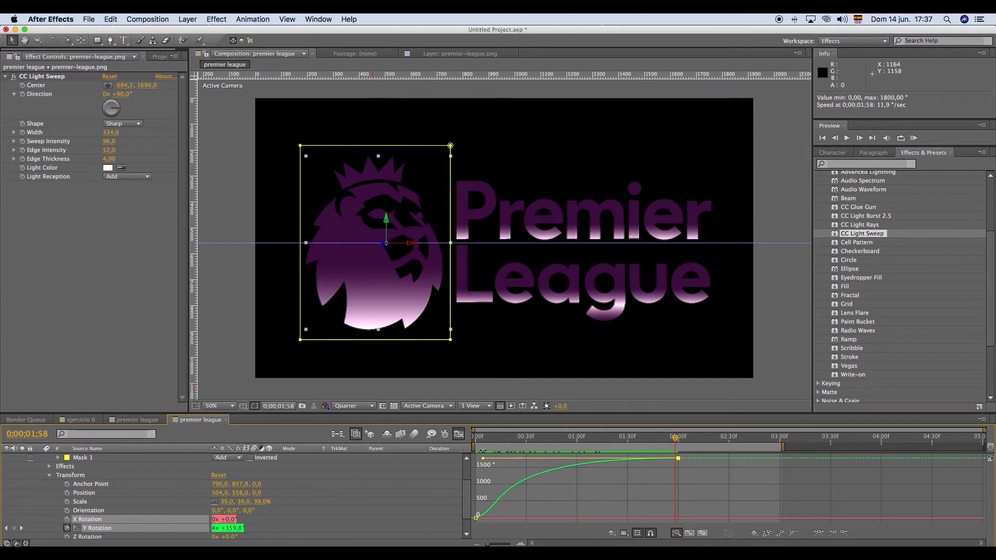
click(460, 436)
scroll(173, 491, up, 2)
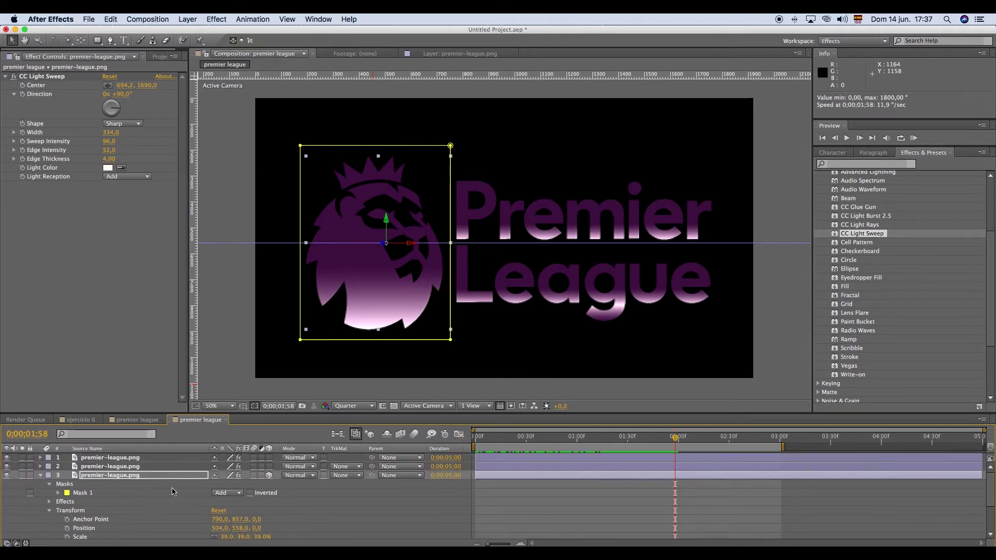
click(41, 476)
drag(483, 441, 388, 456)
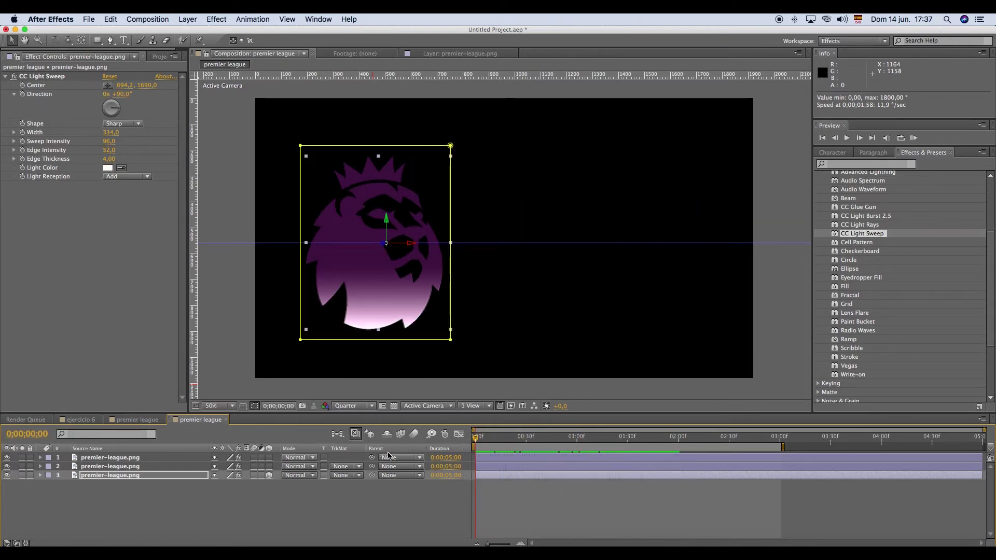
Enable motion blur for the lion layer and the composition, and preview the logo animation
click(254, 476)
click(331, 501)
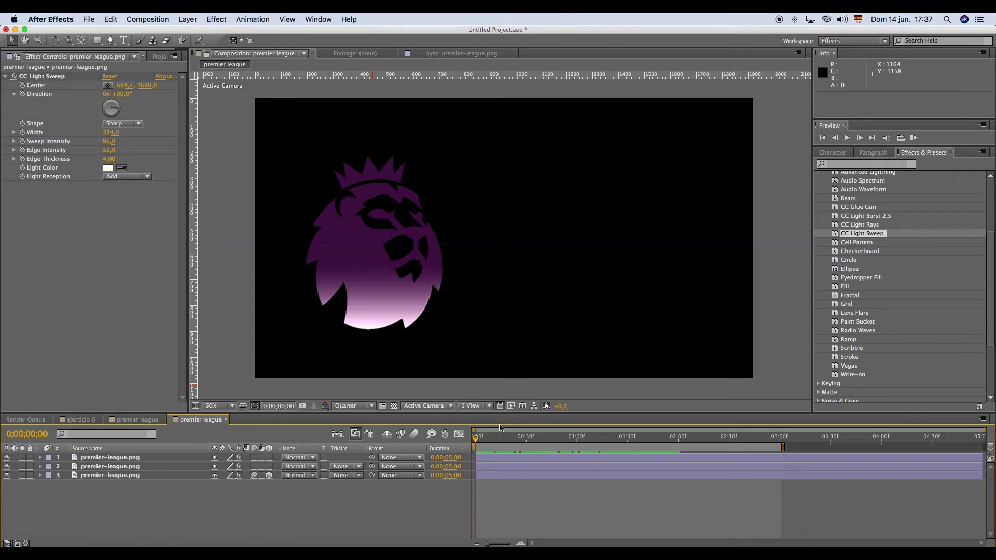
click(414, 434)
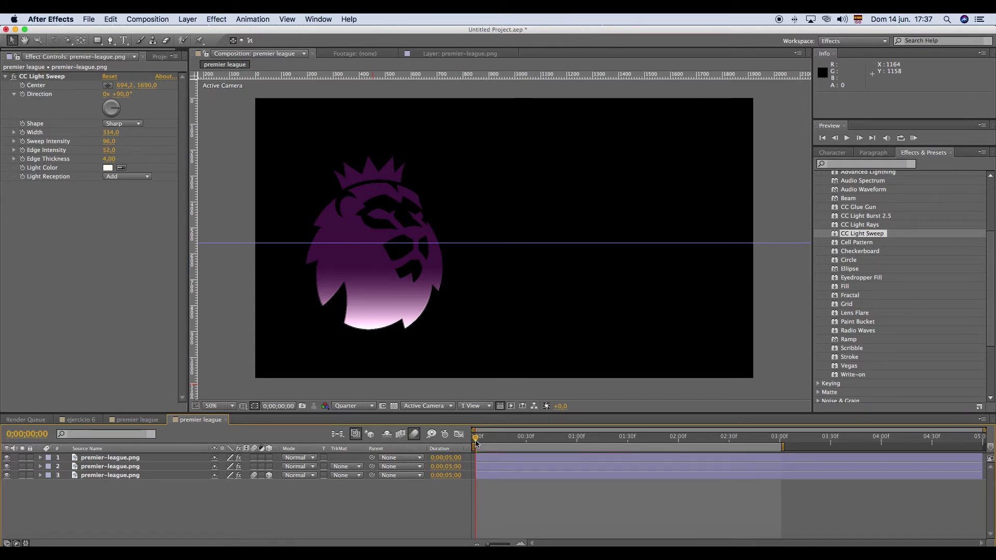
drag(476, 441, 565, 440)
key(space)
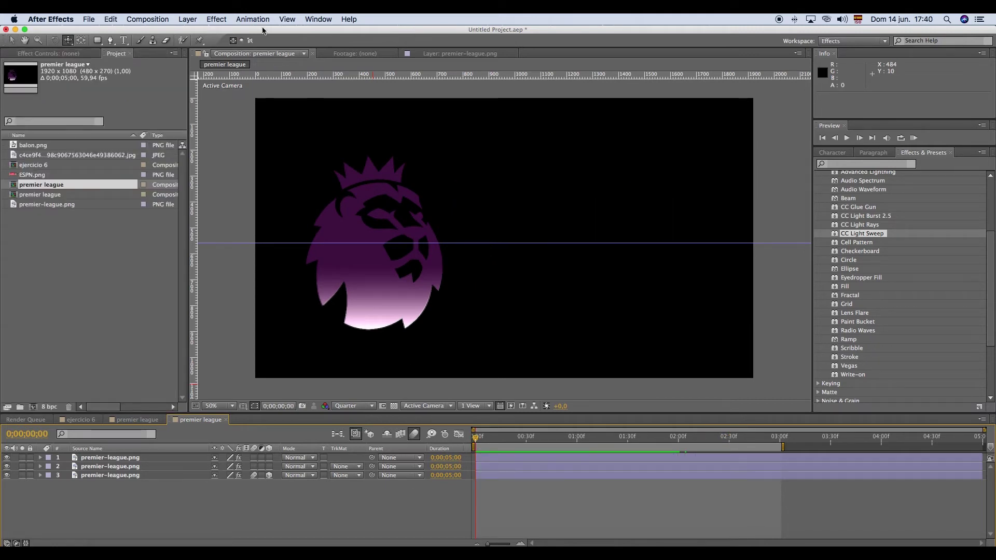
Create a 1920 x 1080 composition named "espn" with a duration of 0;00;02;00 and add ESPN.png to it
click(164, 20)
click(158, 31)
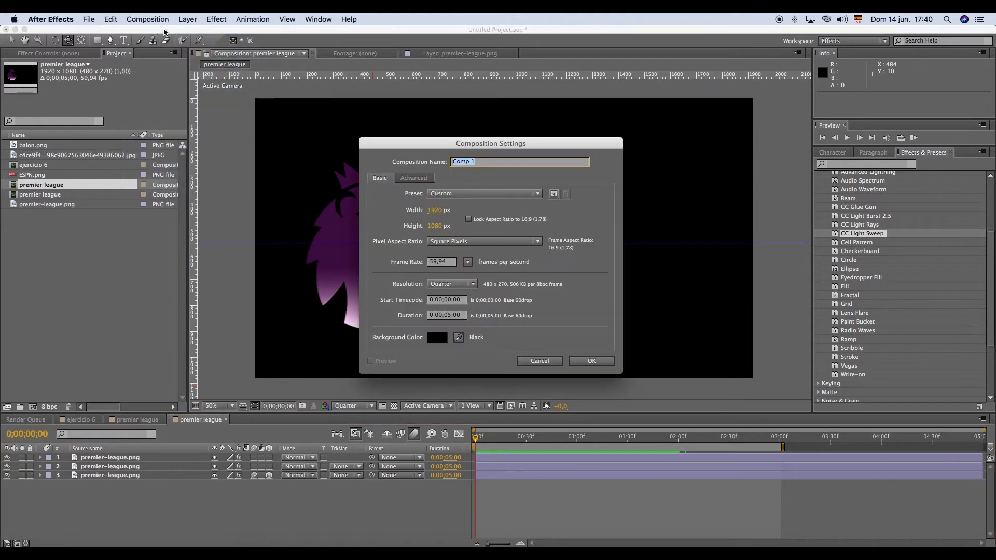
text(espn)
click(451, 319)
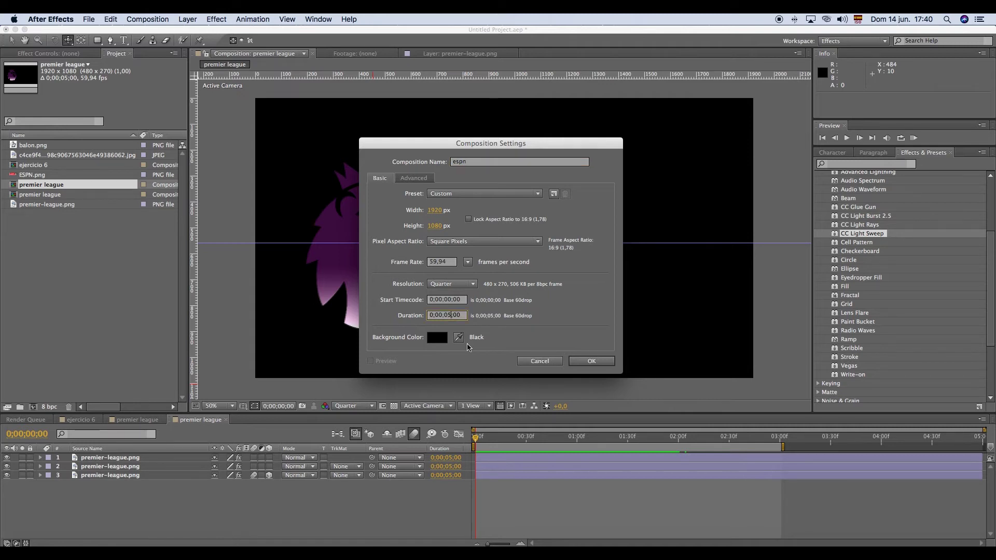
click(594, 362)
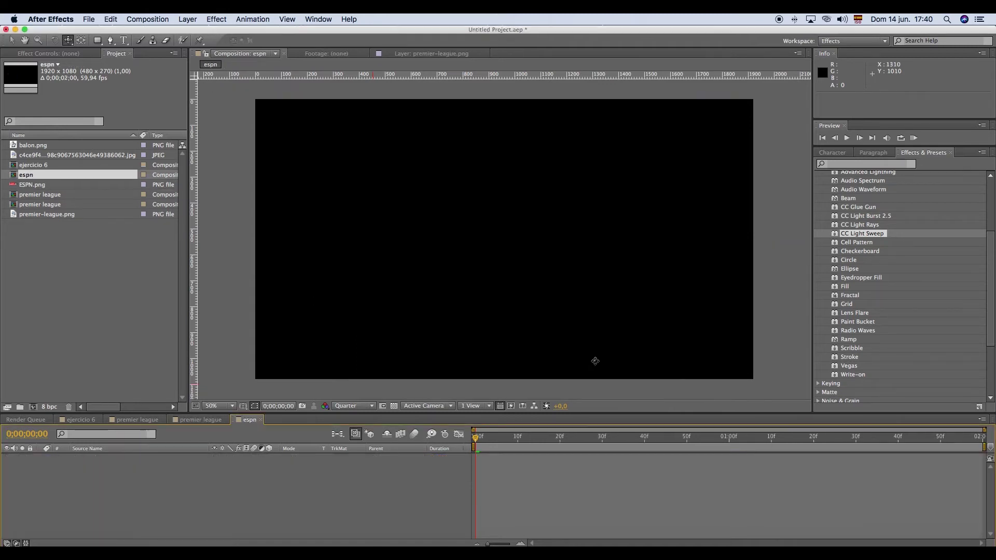
drag(24, 188, 218, 490)
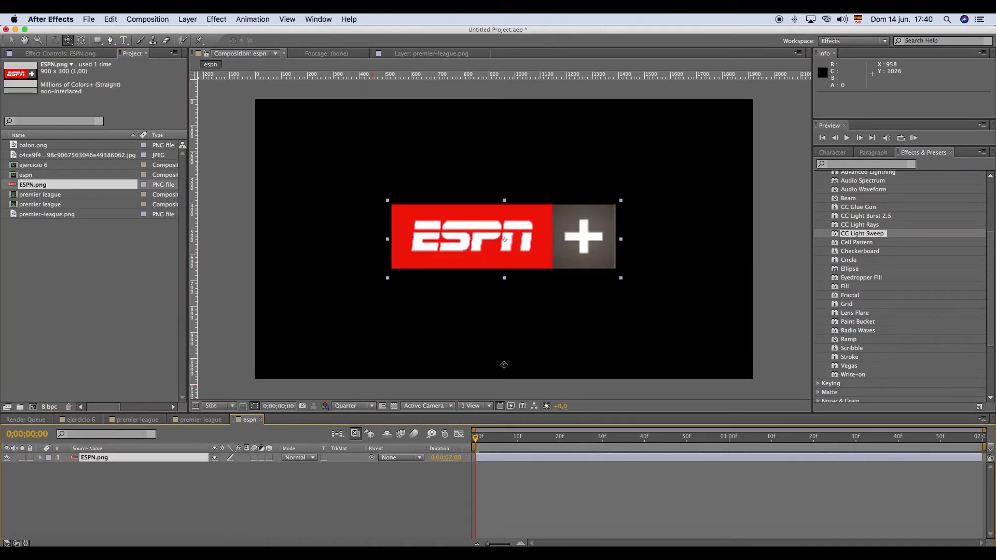
Set the ESPN.png layer's Scale to 68%
click(40, 458)
click(50, 467)
drag(248, 499, 232, 499)
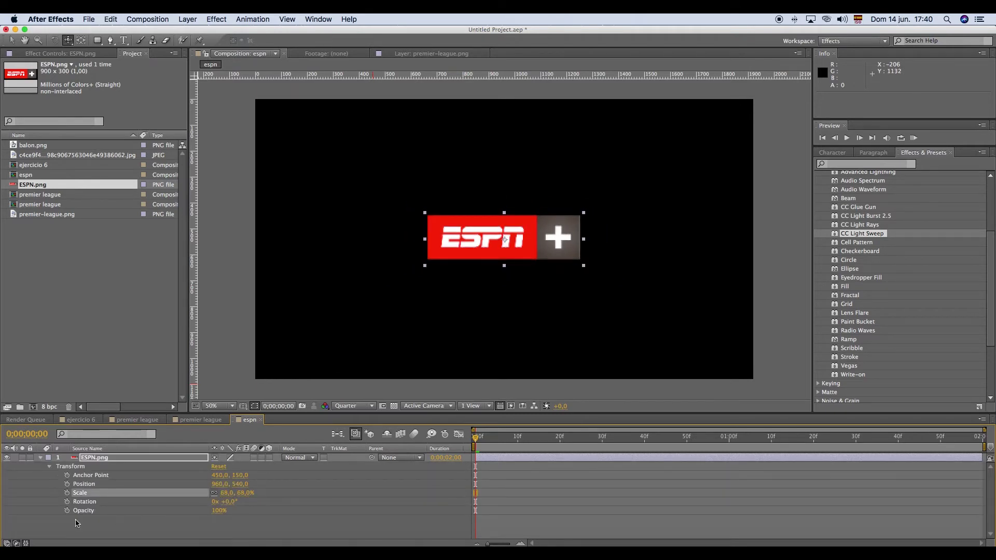
click(40, 459)
click(176, 491)
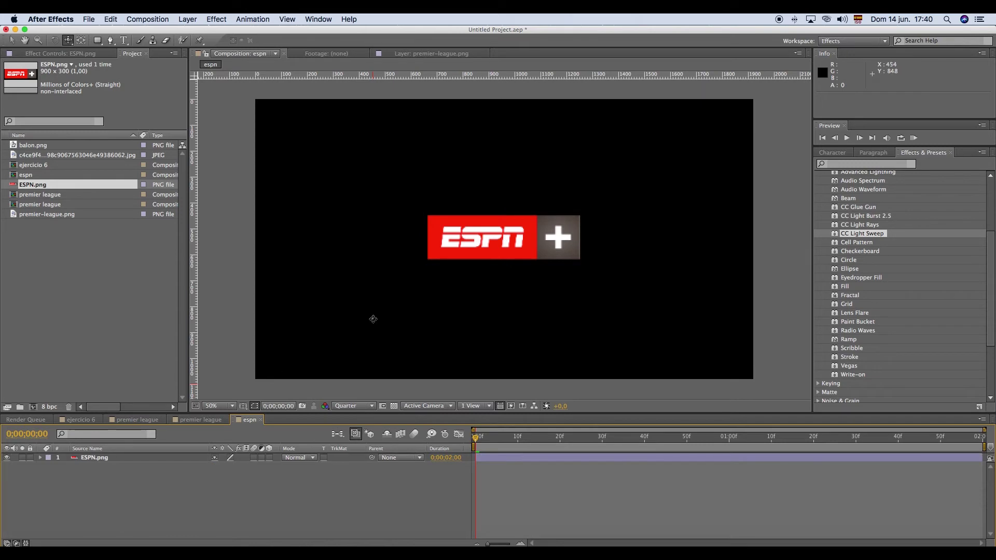
Place a vertical guide at 1084 on the boundary between the red ESPN block and the grey plus block, and activate the Rectangle tool
drag(193, 301, 536, 331)
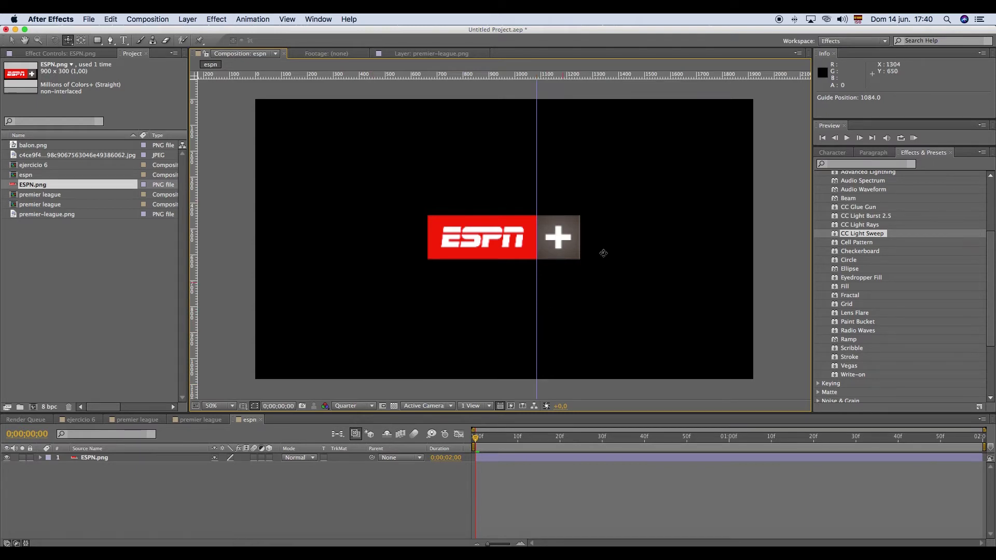
click(99, 44)
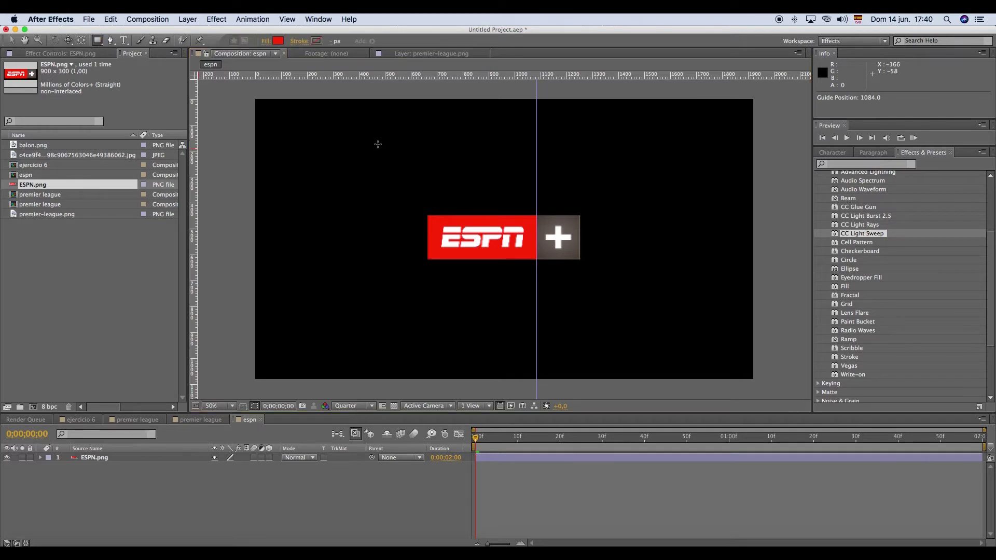
drag(404, 191, 529, 282)
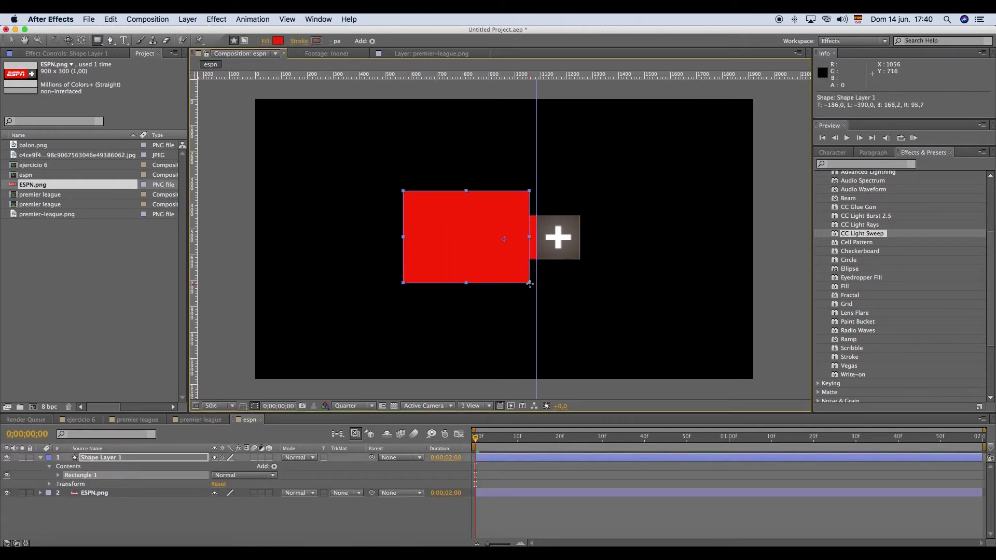
key(Delete)
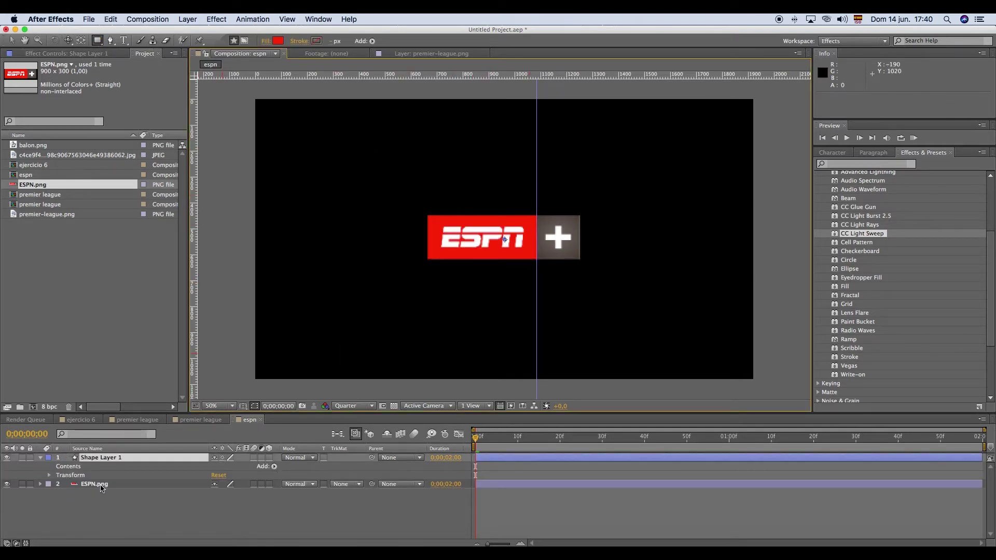
key(Delete)
Draw a rectangular mask on the ESPN.png layer around the red ESPN block, ending at the vertical guide
click(107, 462)
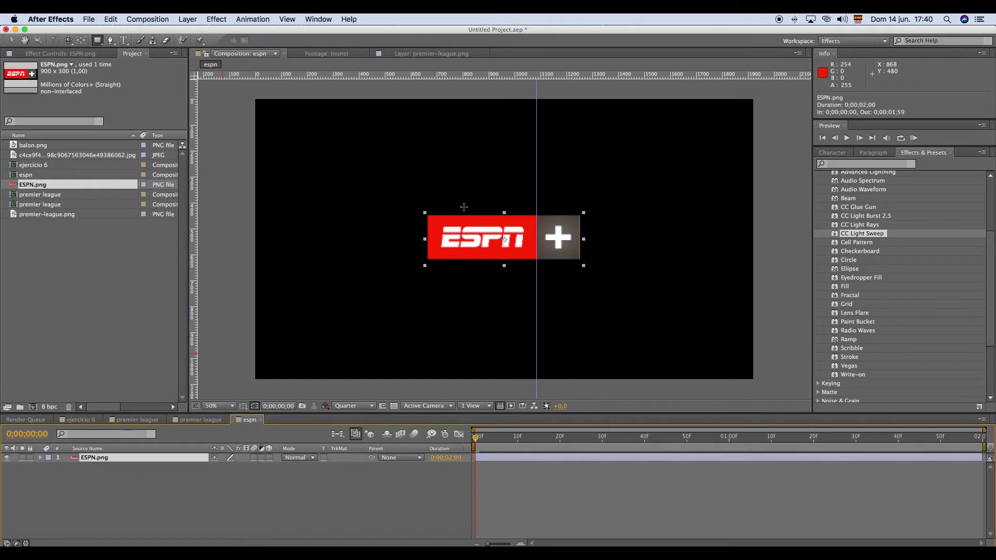
drag(391, 188, 541, 278)
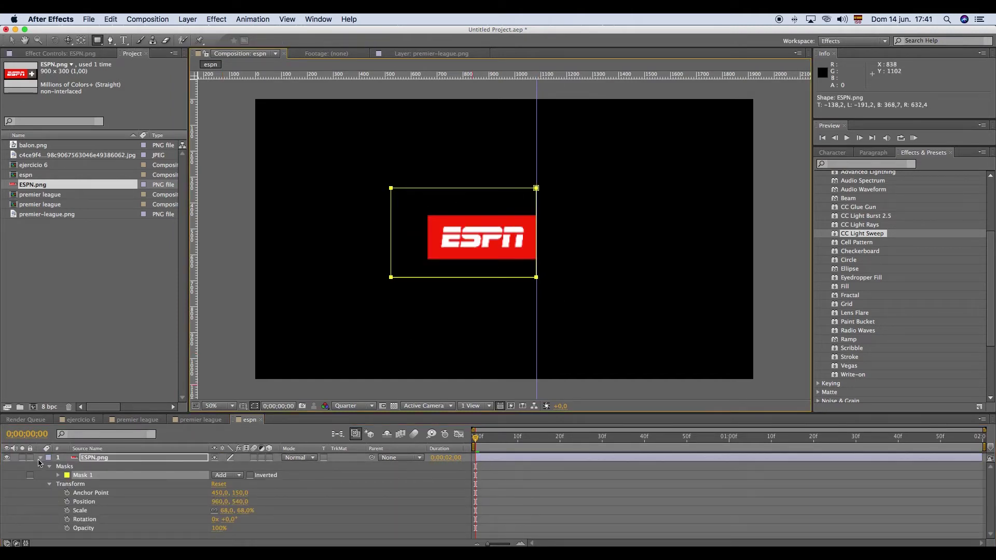
click(41, 458)
Duplicate the masked ESPN.png layer, reshape the copy's mask to cover only the grey plus block, and check both layers' visibility
key(super+c)
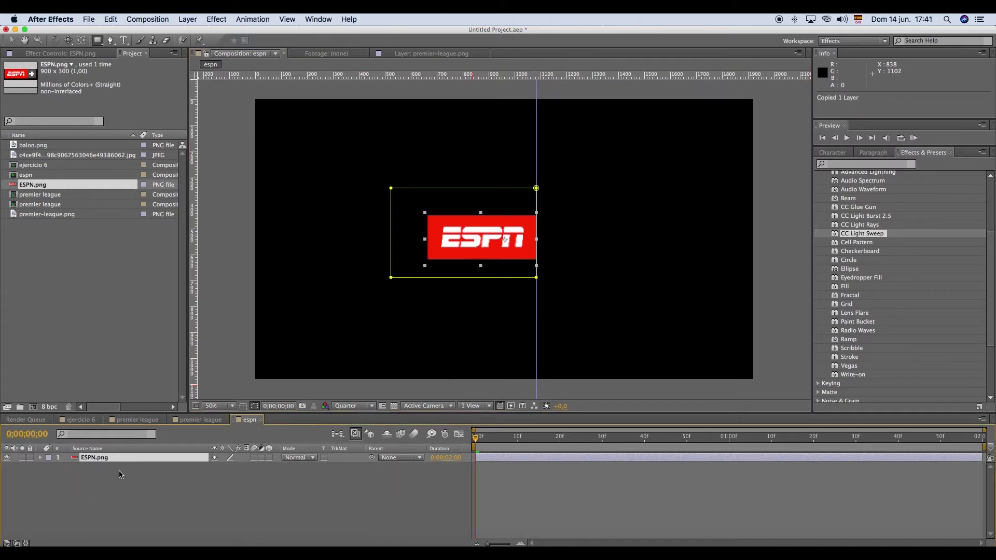
key(super+v)
click(12, 40)
double_click(448, 188)
drag(540, 235, 584, 235)
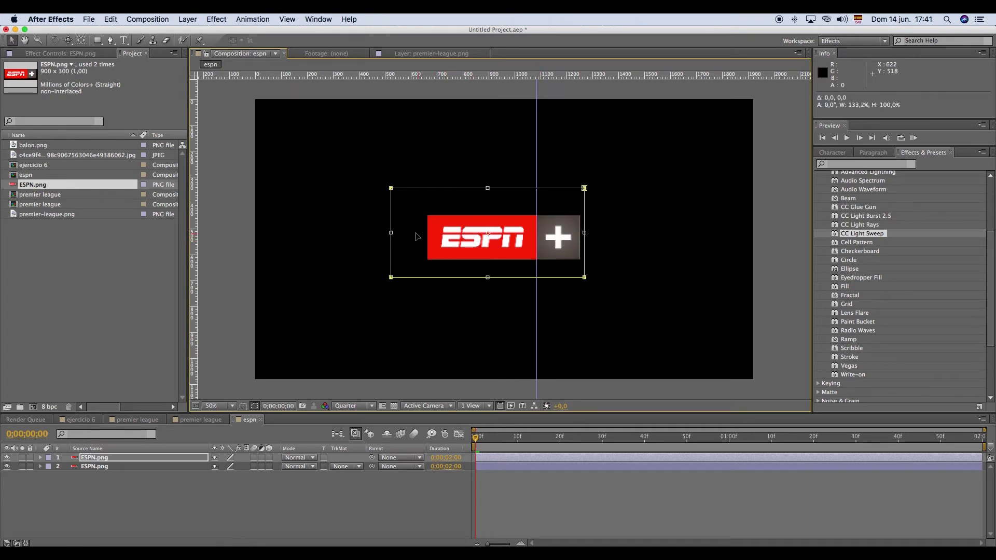
drag(392, 234, 536, 235)
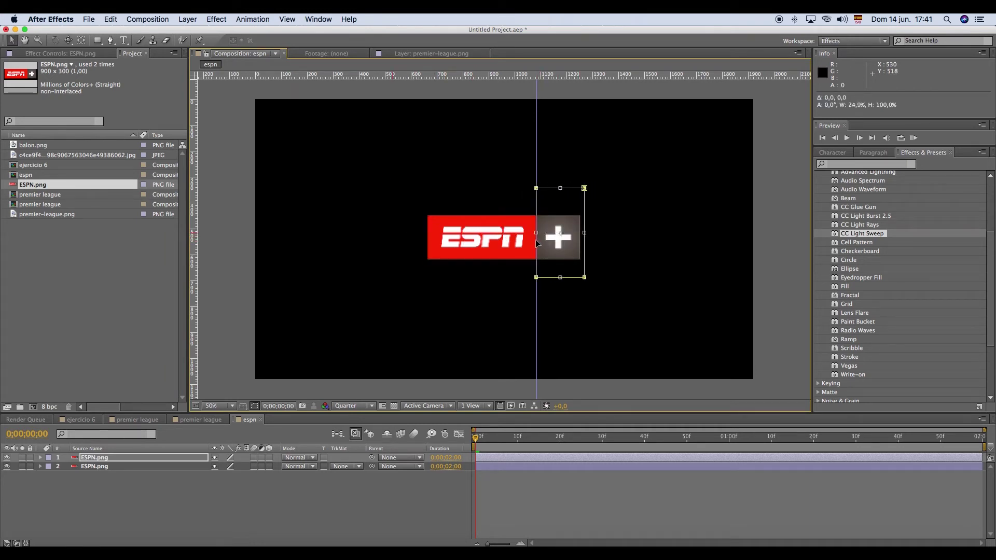
click(6, 458)
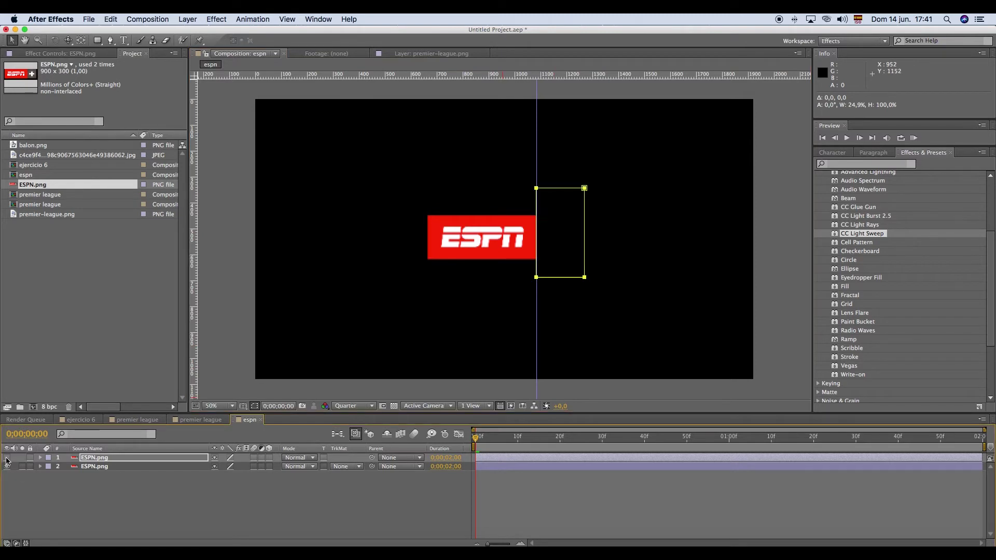
click(7, 467)
click(7, 467)
click(7, 457)
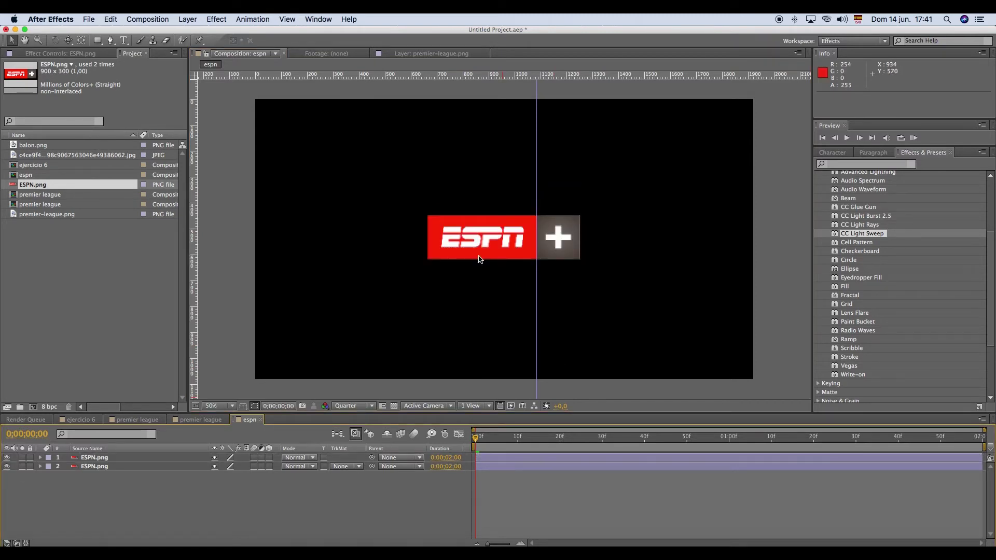
Keyframe the red ESPN layer's Mask Path and Position between 0;00;00;00 and 0;00;00;30, starting from Position 1405, 540 so it slides out from the guide
click(477, 258)
super+click(40, 467)
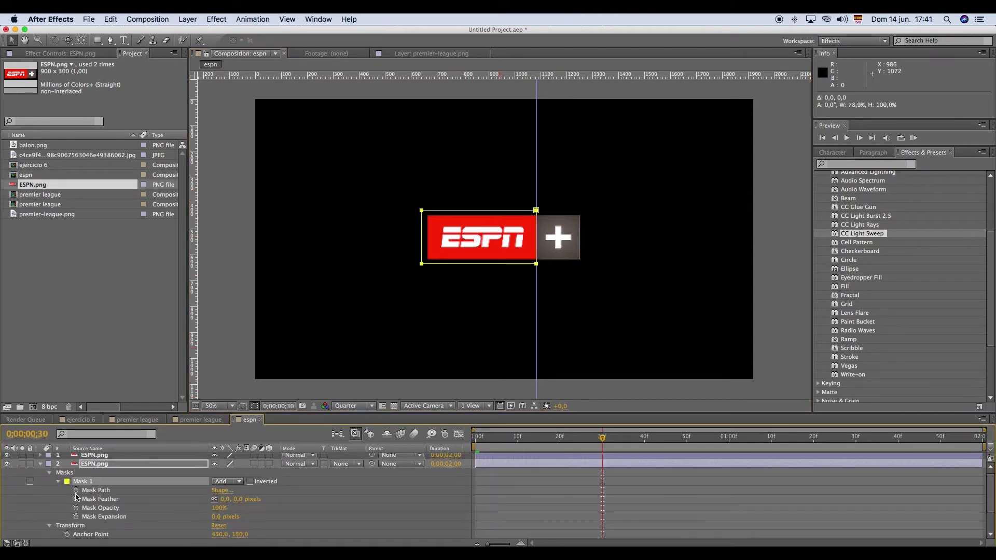
scroll(156, 493, down, 3)
click(94, 508)
drag(221, 508, 259, 512)
scroll(156, 493, up, 3)
super+click(40, 467)
Keyframe the plus layer's Position from 776, 540 over the first 30 frames and its Mask Path so the mask stays beyond the guide
super+click(40, 466)
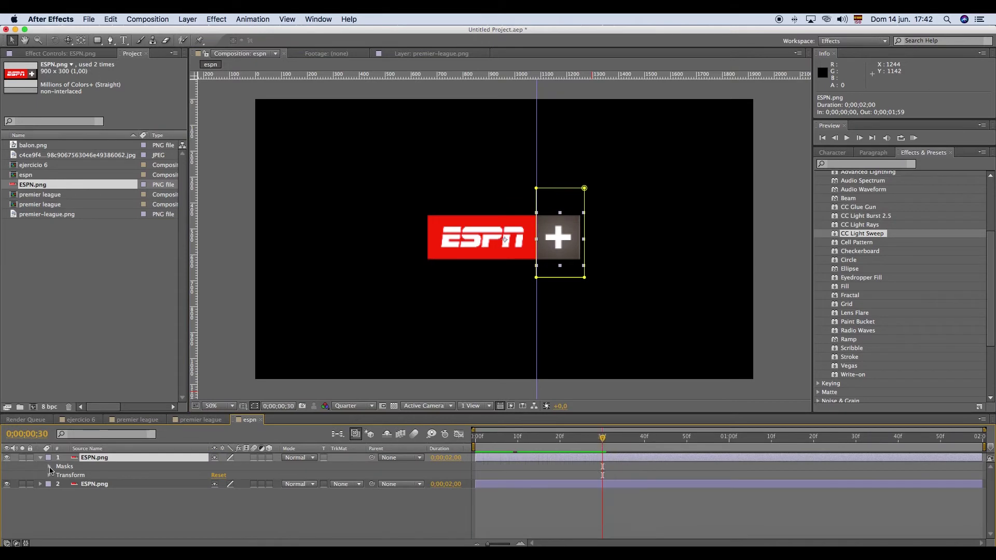
scroll(155, 493, down, 3)
click(205, 508)
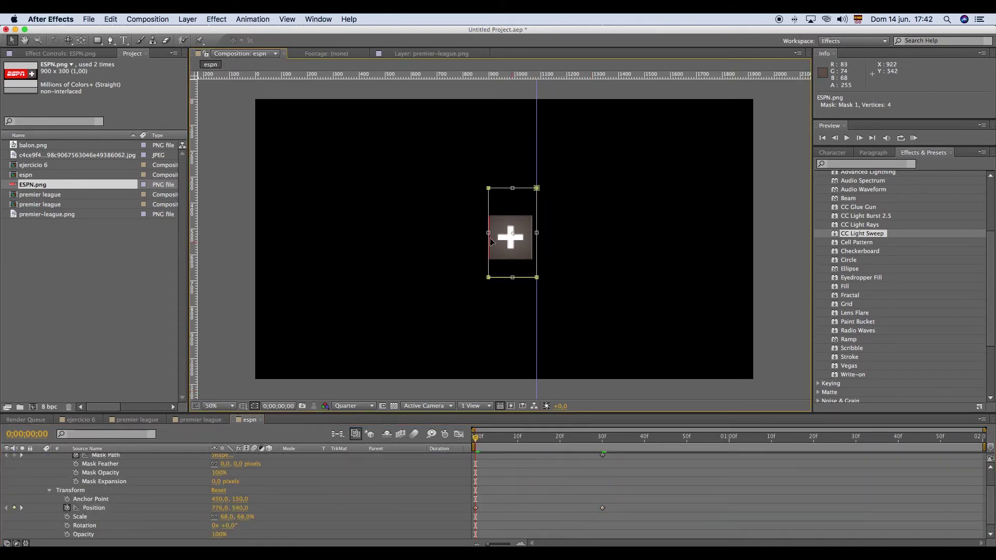
drag(506, 248, 554, 248)
click(598, 441)
key(Home)
key(u)
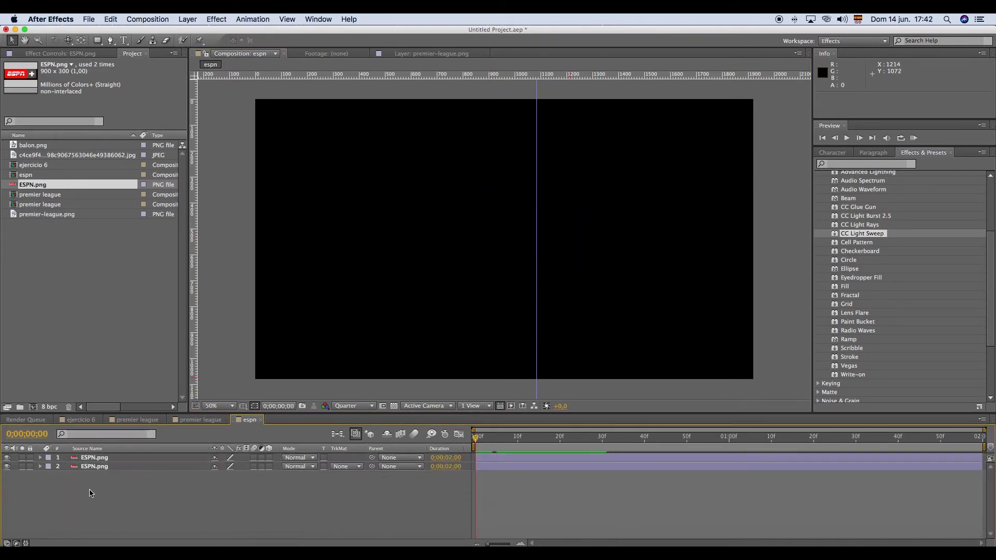
Preview the two logo halves sliding out from the guide
drag(481, 440, 630, 452)
click(590, 459)
click(390, 480)
key(space)
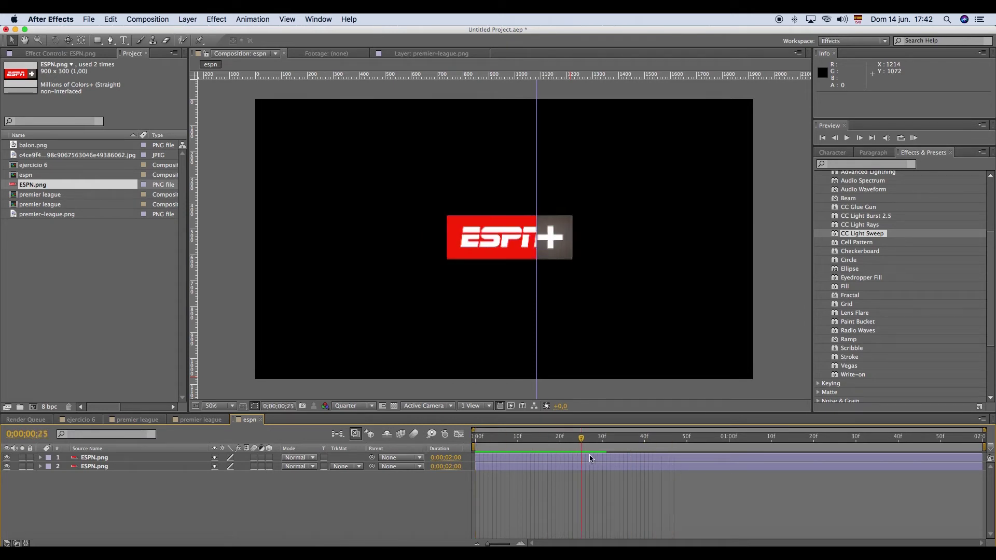
click(598, 459)
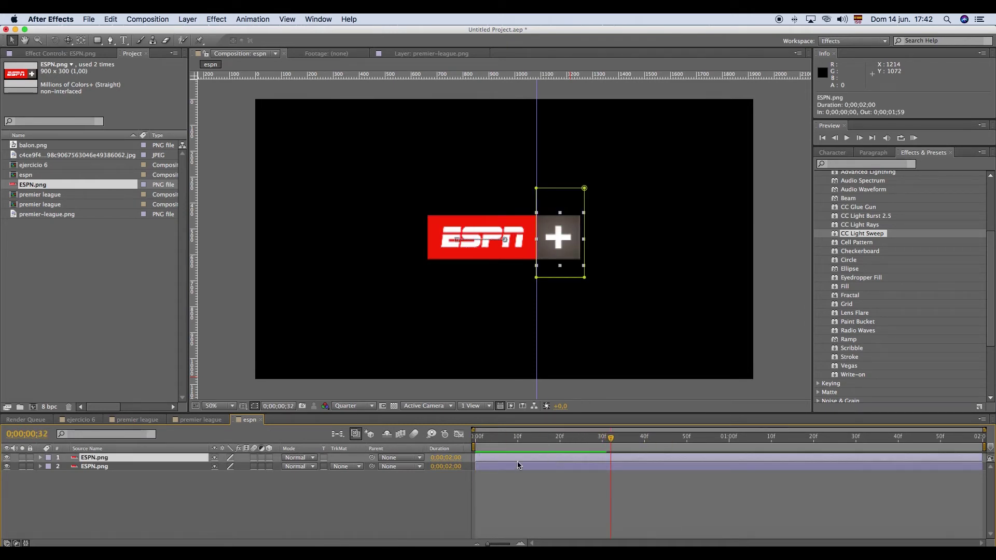
Apply Easy Ease Out to the plus layer's Mask Path and Position keyframes and preview the reveal
click(41, 458)
scroll(665, 500, down, 1)
drag(631, 467, 474, 530)
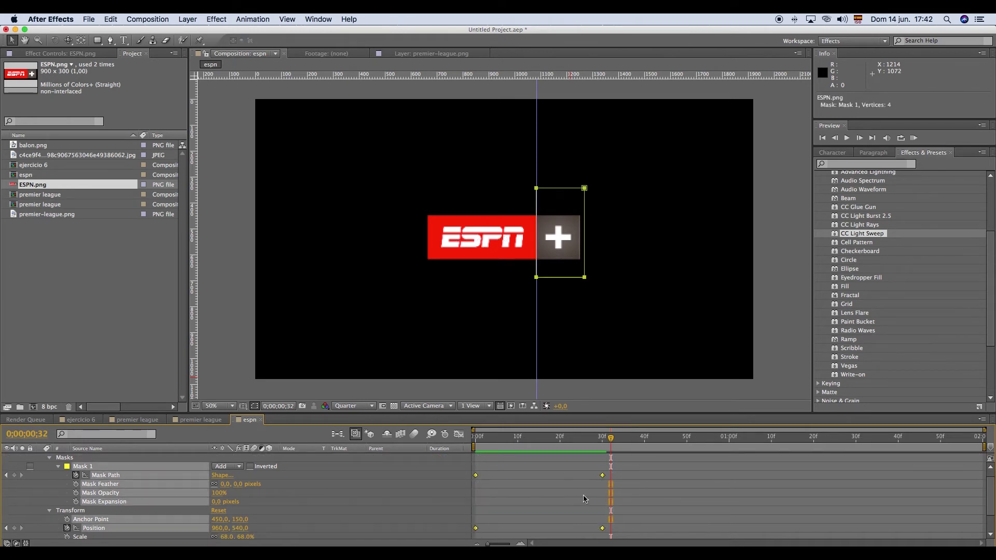
right_click(603, 477)
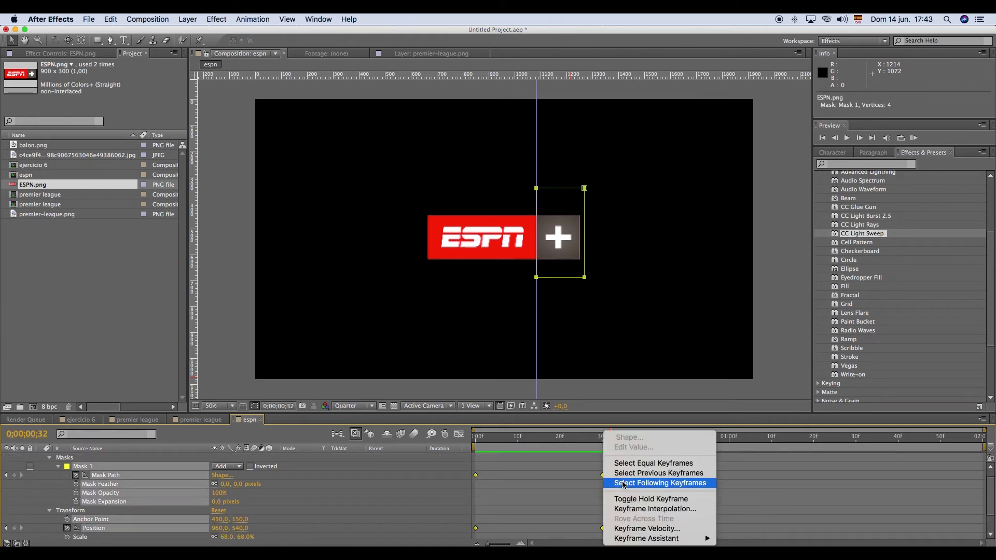
mouse_move(680, 539)
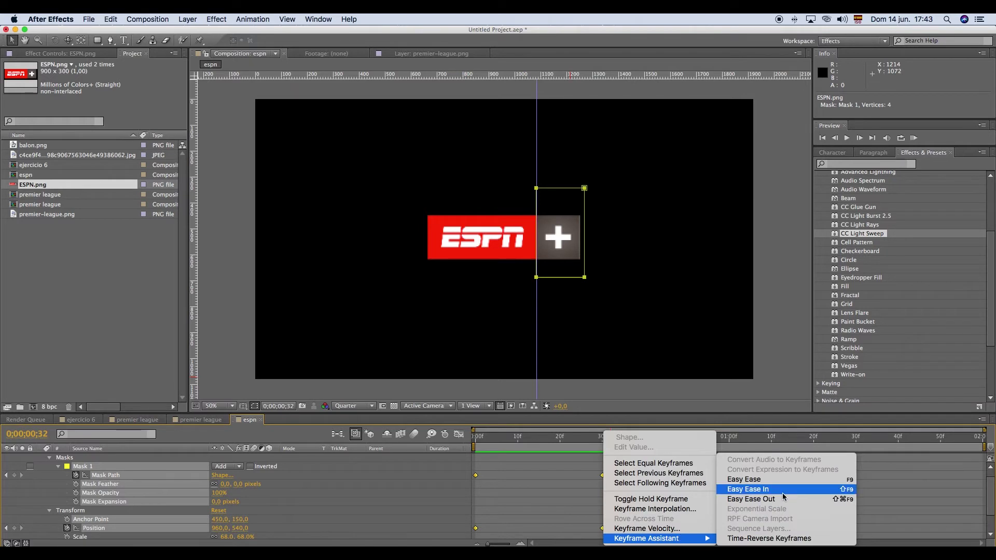
click(768, 499)
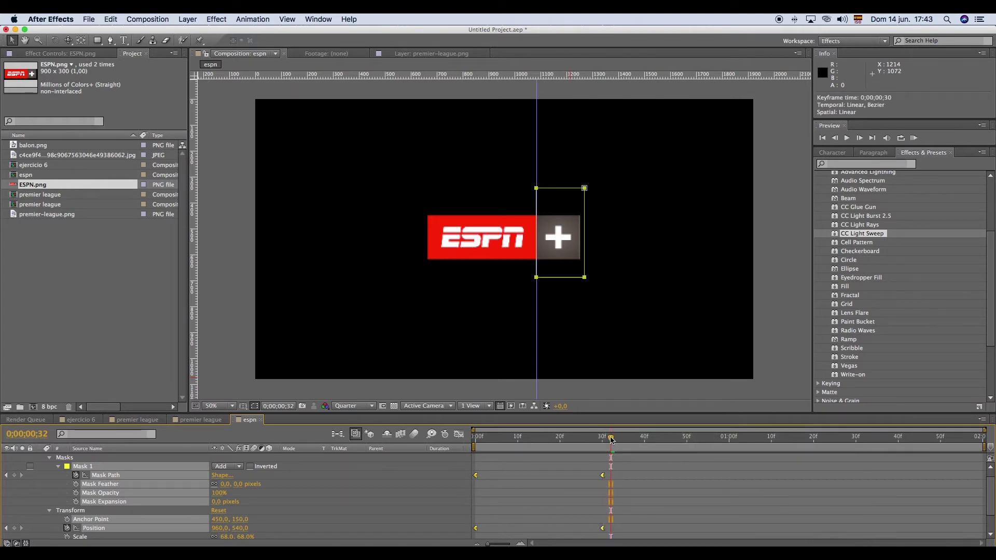
key(space)
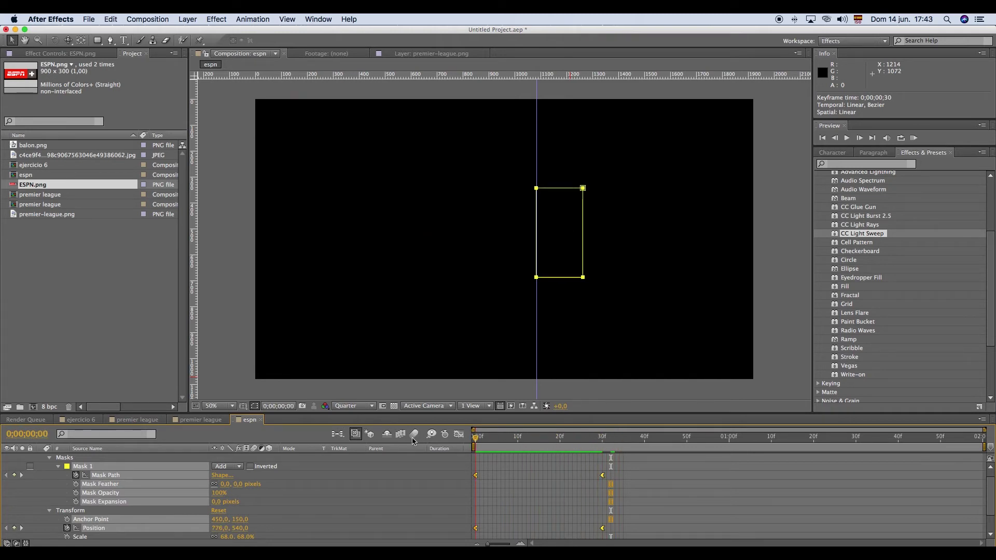
click(608, 454)
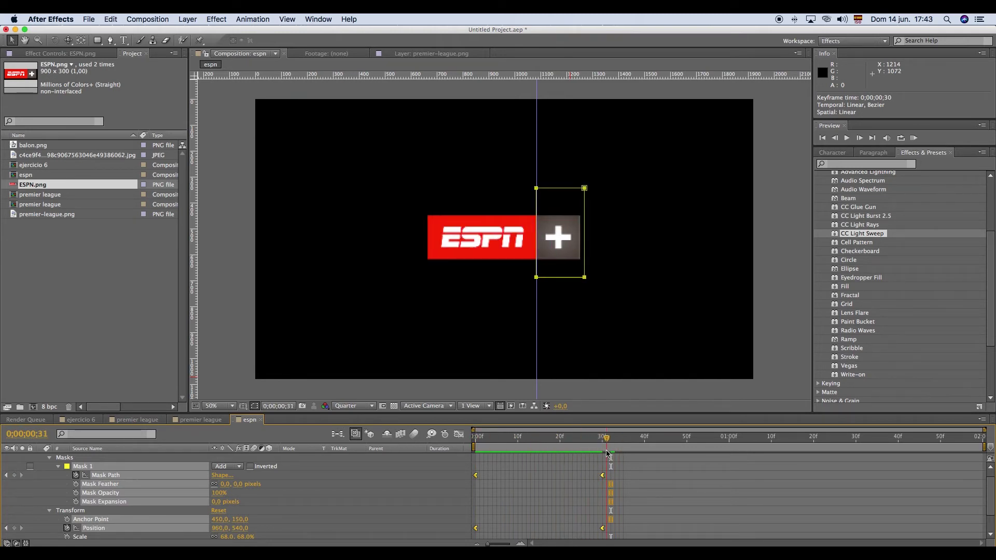
key(Home)
scroll(65, 475, up, 1)
click(42, 458)
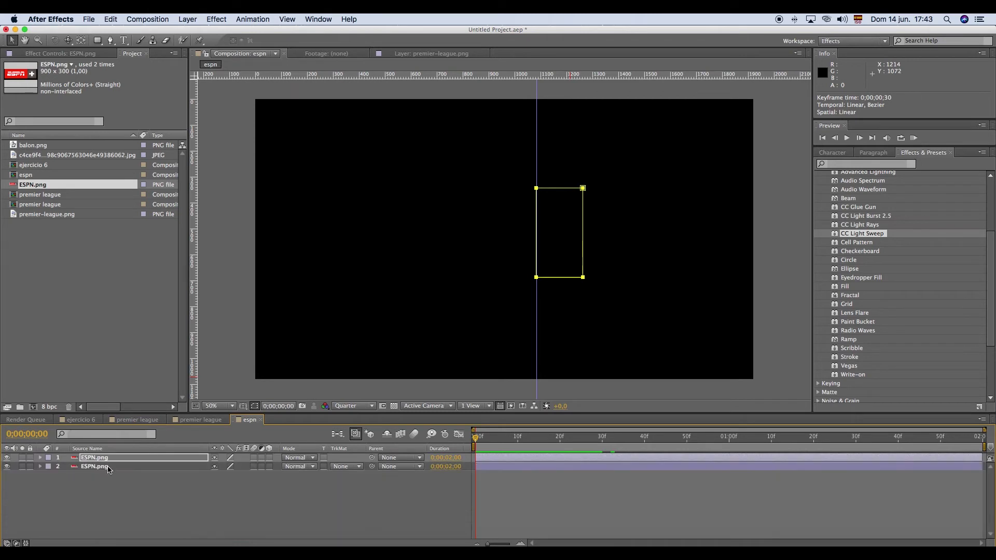
Apply Easy Ease Out to the red ESPN layer's Mask Path and Position keyframes
click(98, 467)
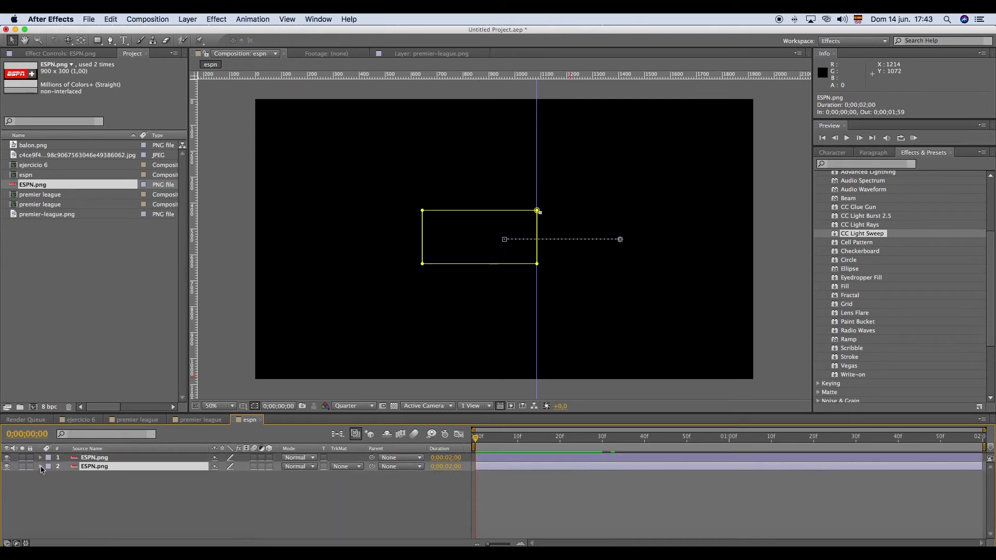
click(41, 467)
scroll(628, 496, down, 1)
drag(621, 465, 468, 531)
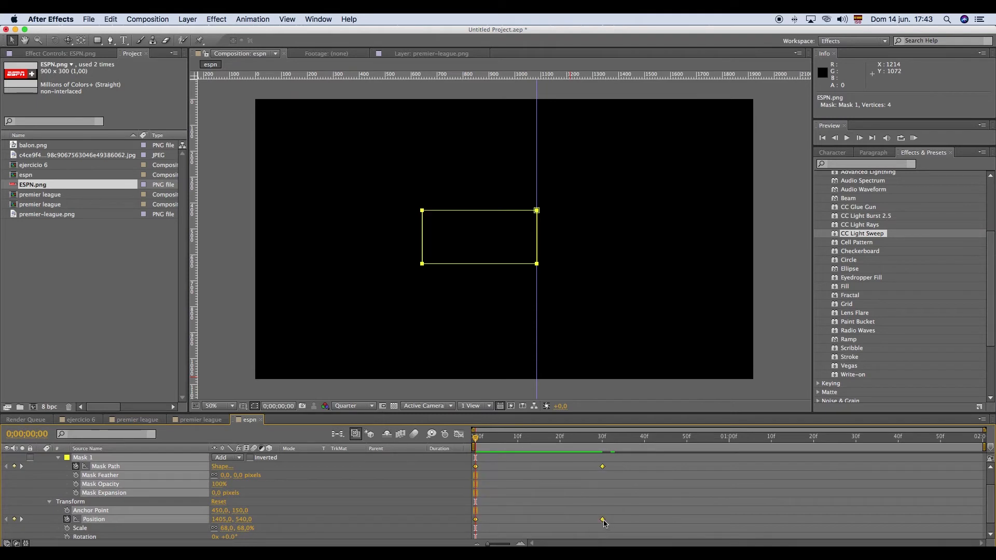
right_click(603, 520)
mouse_move(677, 539)
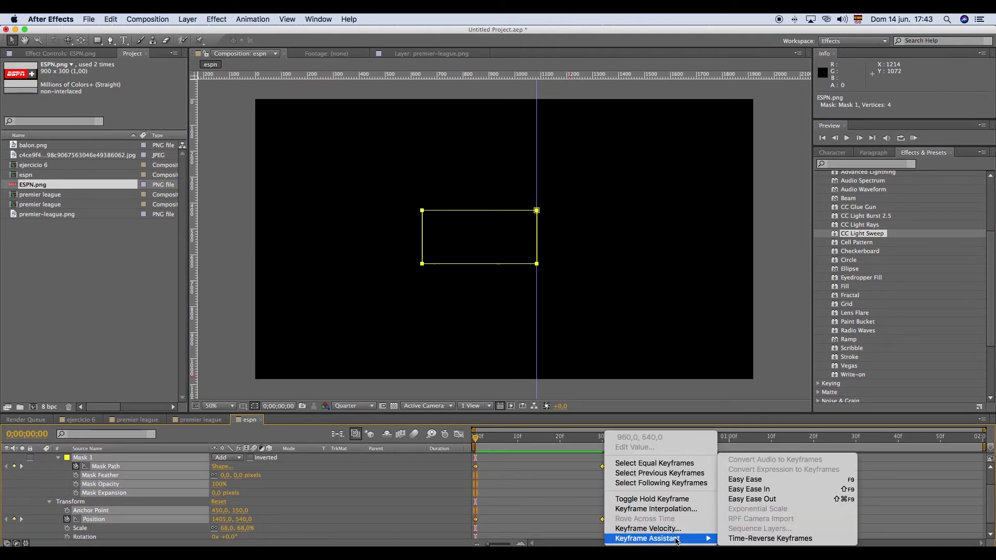
click(764, 502)
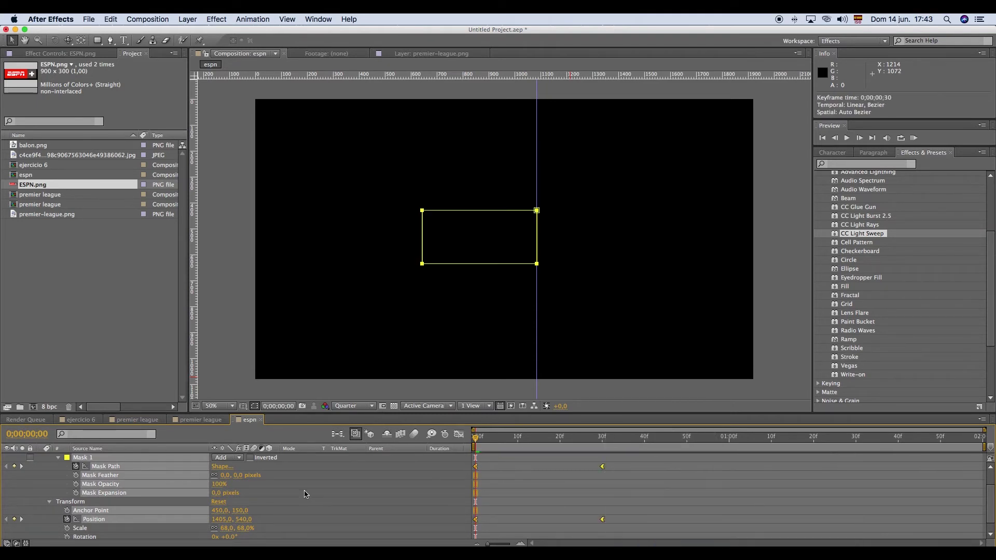
scroll(306, 493, up, 1)
click(41, 467)
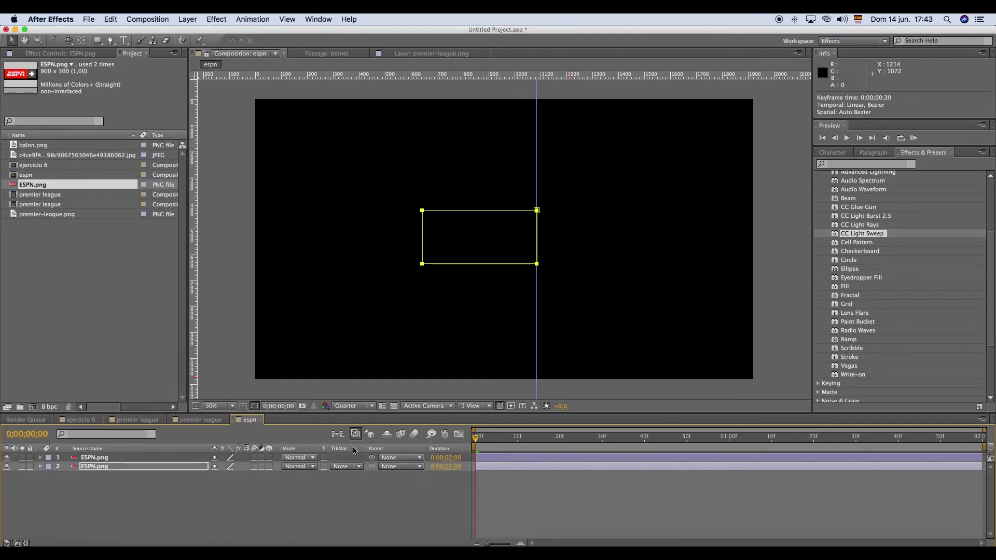
Enable motion blur for both ESPN layers and the composition, and preview the animation
click(253, 467)
click(414, 434)
drag(476, 441, 292, 455)
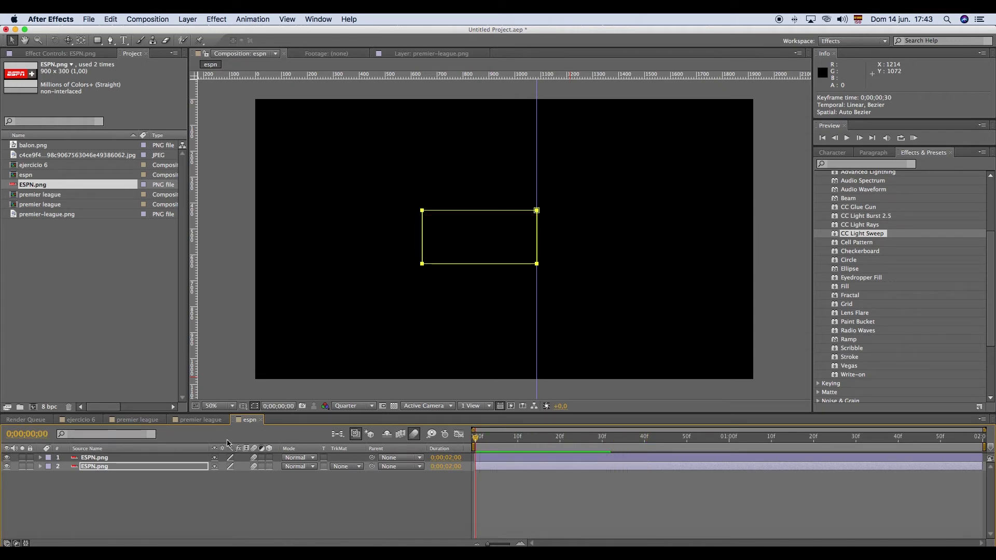
In the premier league logo composition, add an Opacity keyframe of 0% to the lion layer at 0;00;00;00
click(201, 420)
drag(479, 443, 420, 449)
click(394, 298)
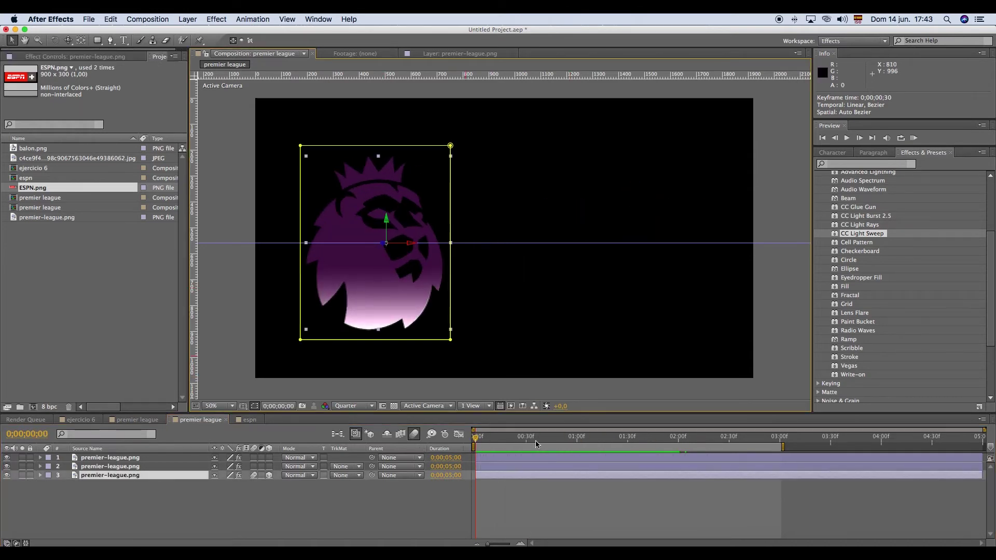
click(40, 475)
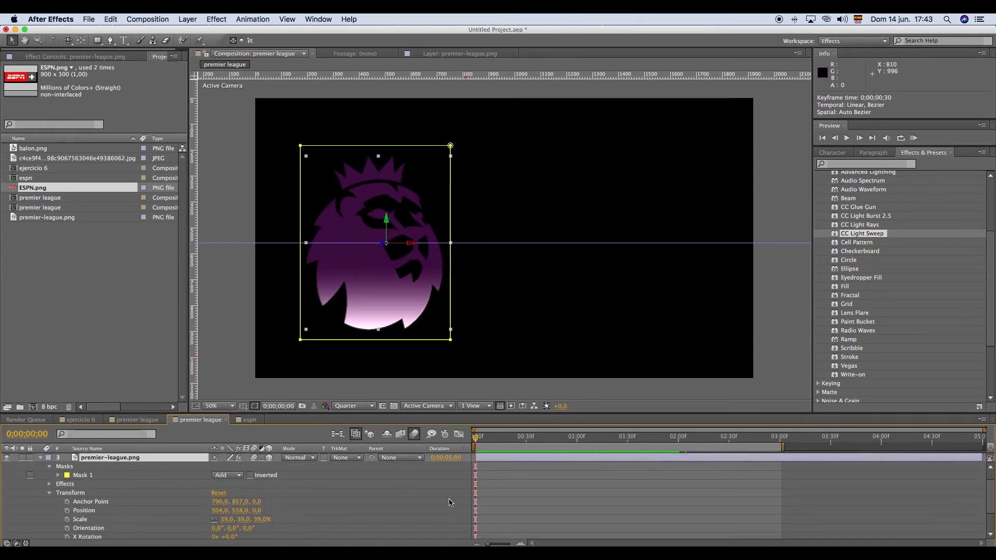
scroll(127, 525, down, 4)
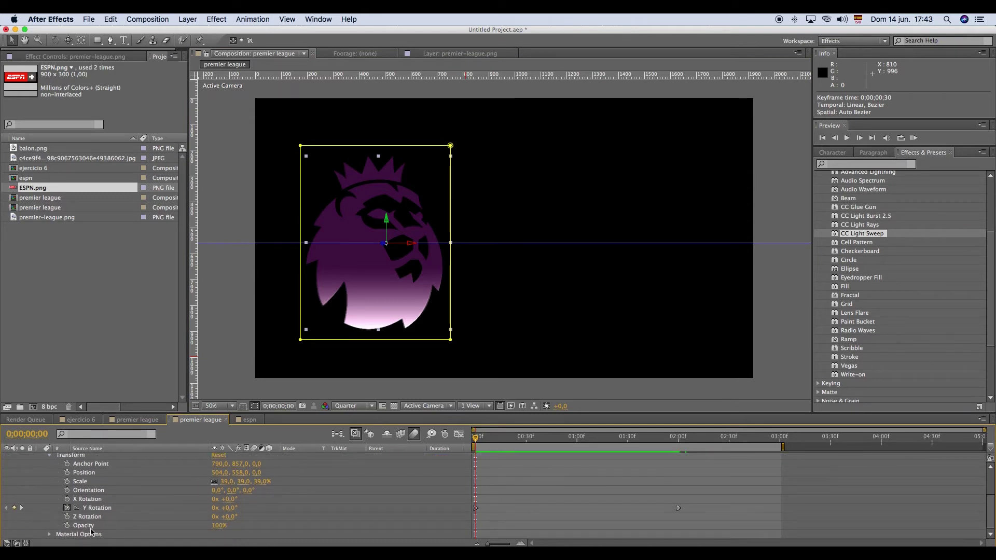
click(67, 525)
drag(216, 525, 192, 525)
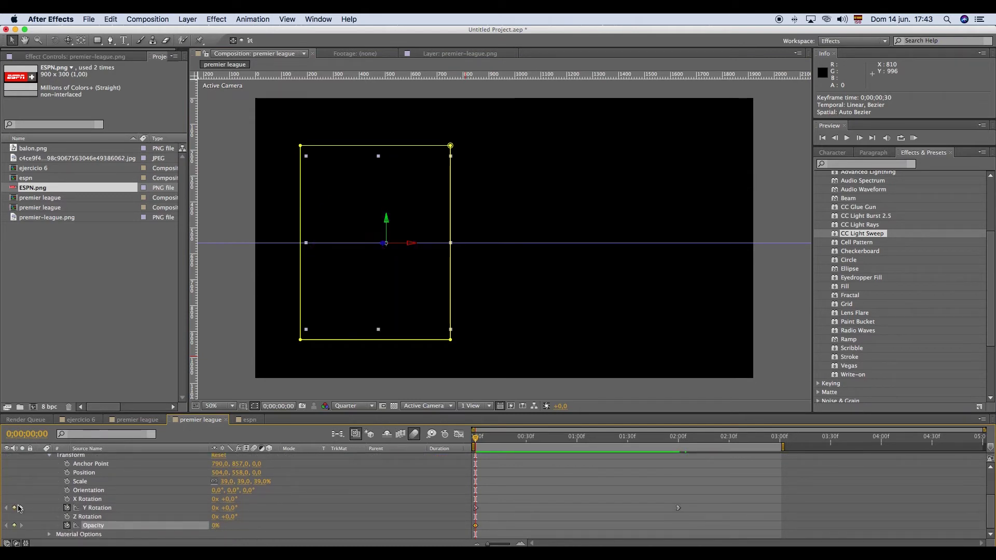
Raise the lion layer's Opacity at 0;00;00;08 to make it fade in, and preview the fade
mouse_move(475, 438)
mouse_down()
mouse_move(518, 441)
mouse_move(489, 443)
mouse_up()
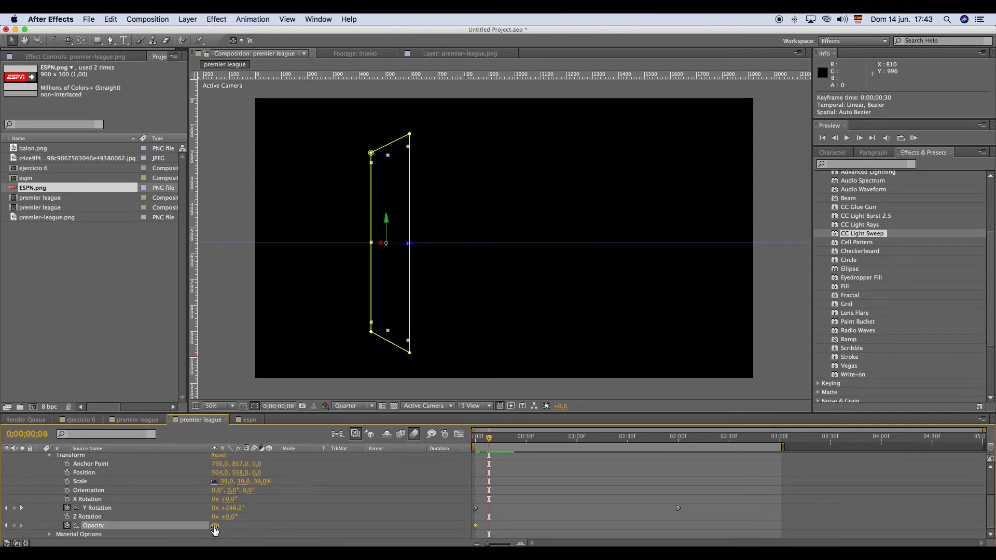
drag(215, 527, 361, 531)
drag(494, 443, 424, 442)
key(space)
key(space)
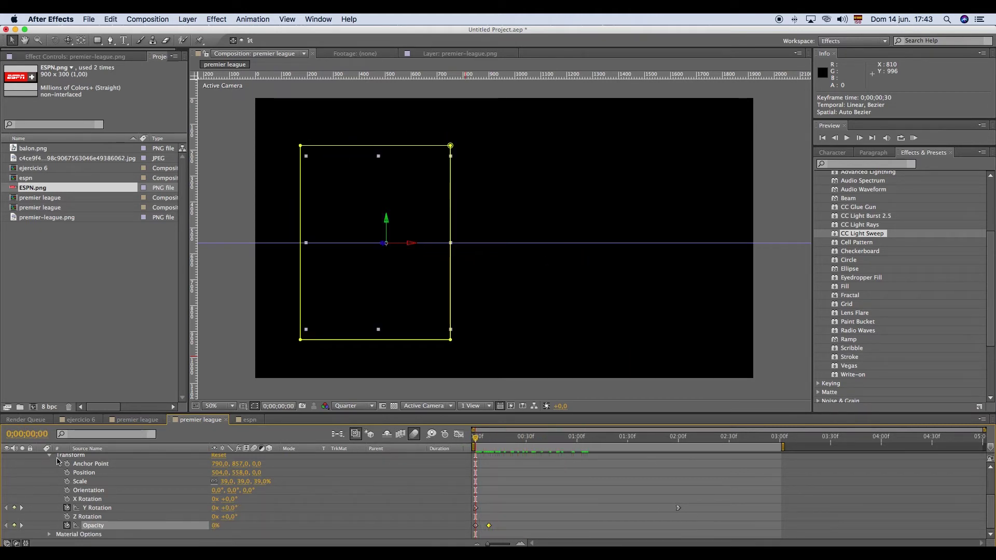
scroll(46, 464, up, 3)
click(40, 476)
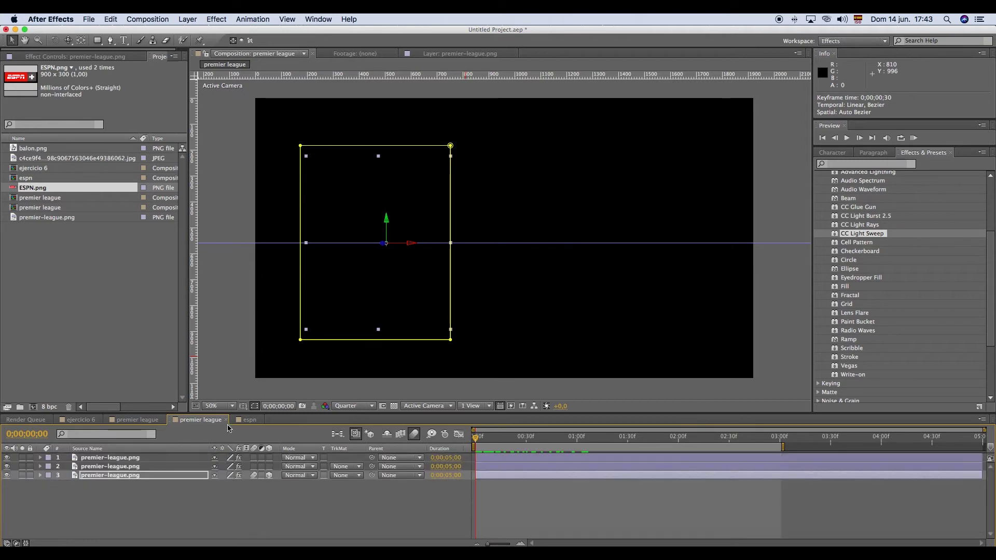
Place the premier league logo composition above Camera 1 in the concrete background composition and preview it
click(137, 420)
mouse_move(476, 441)
mouse_down()
mouse_move(783, 450)
mouse_move(566, 448)
mouse_move(697, 462)
mouse_move(686, 471)
mouse_move(535, 450)
mouse_move(842, 463)
mouse_move(564, 459)
mouse_move(478, 445)
mouse_up()
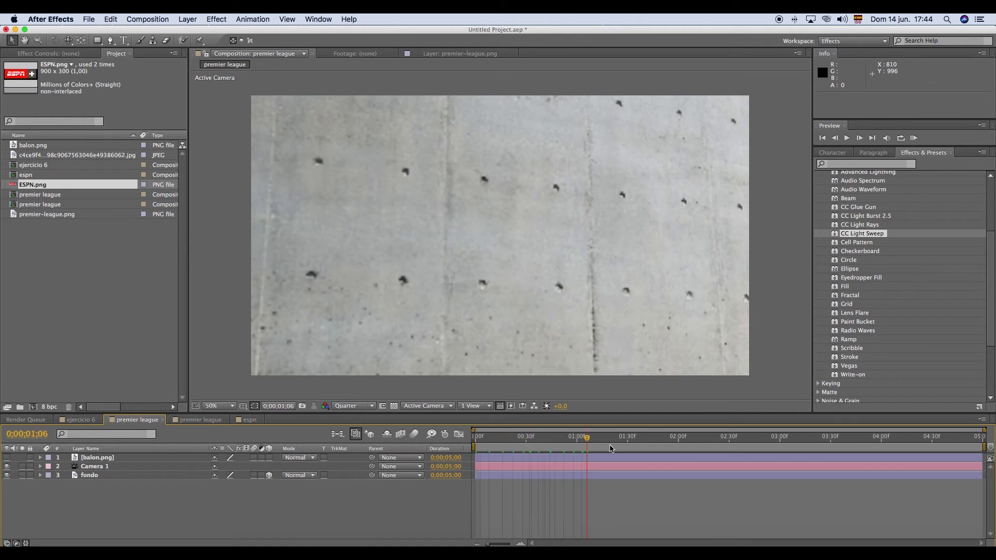
click(490, 467)
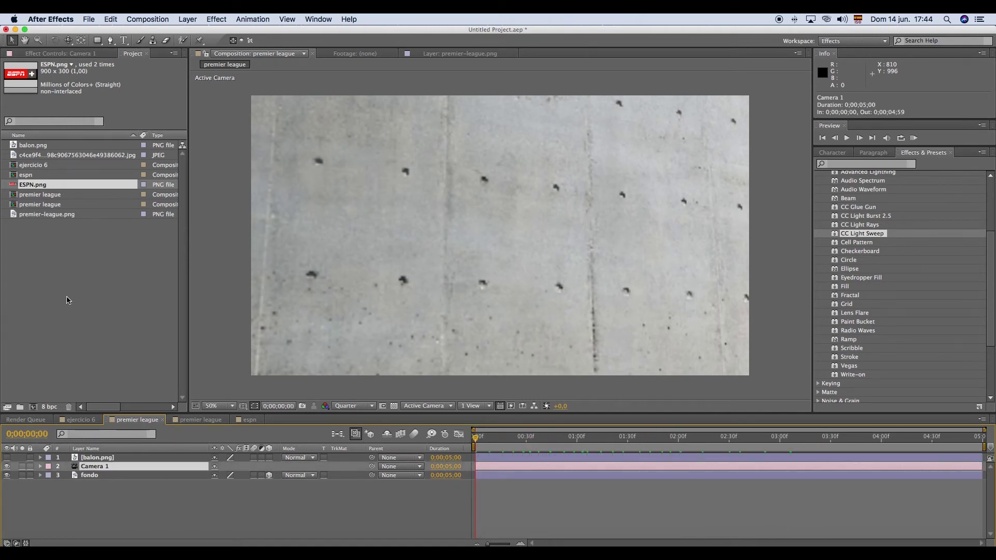
click(35, 197)
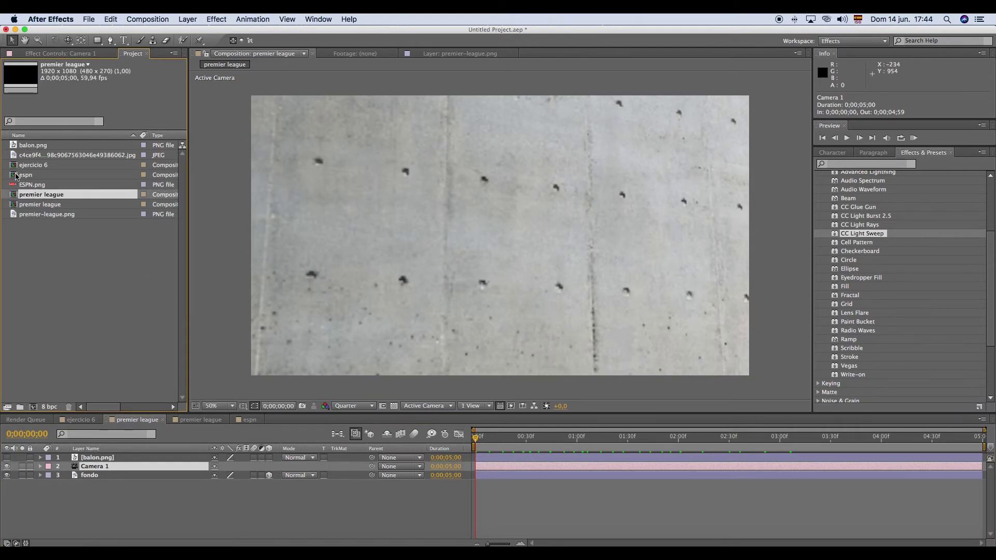
drag(30, 199, 117, 462)
key(space)
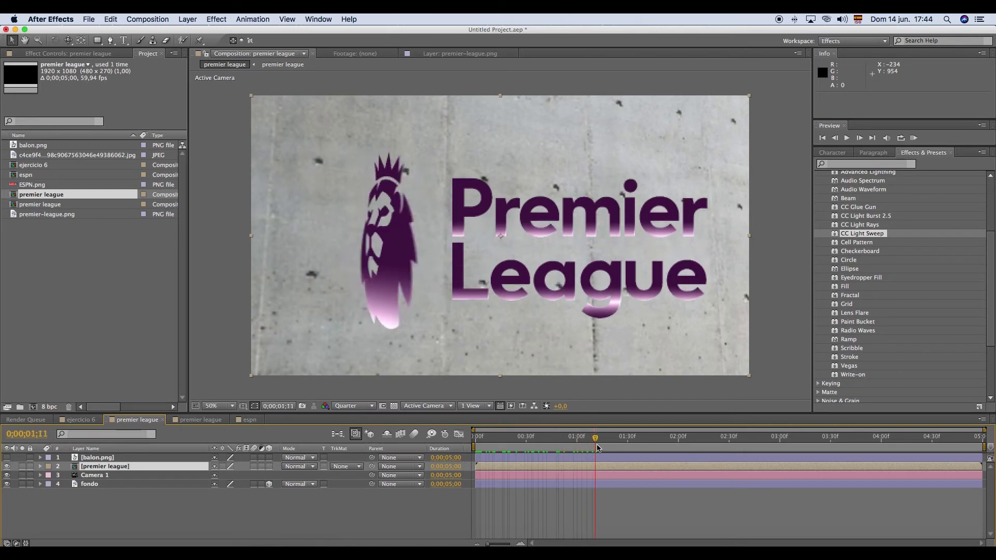
key(space)
key(space)
key(space)
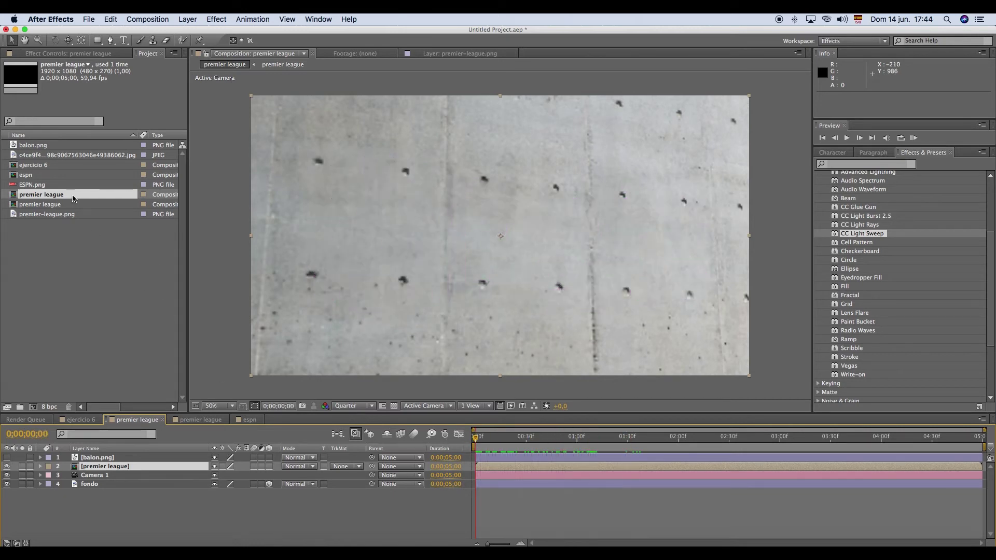
Add the espn composition above the premier league layer, start it at 0;00;03;00, and preview the sequence
drag(23, 178, 176, 463)
key(space)
key(space)
key(space)
key(space)
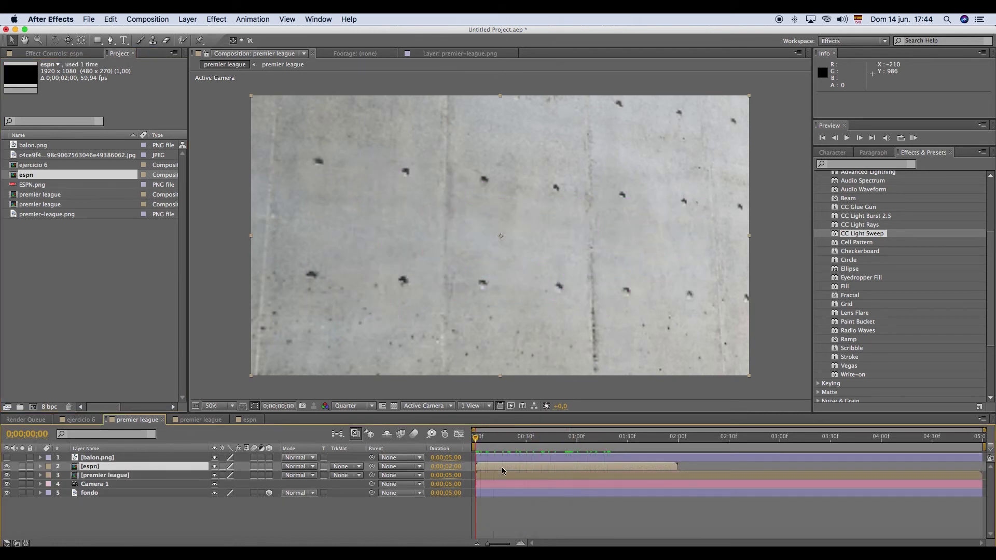
drag(497, 469, 792, 478)
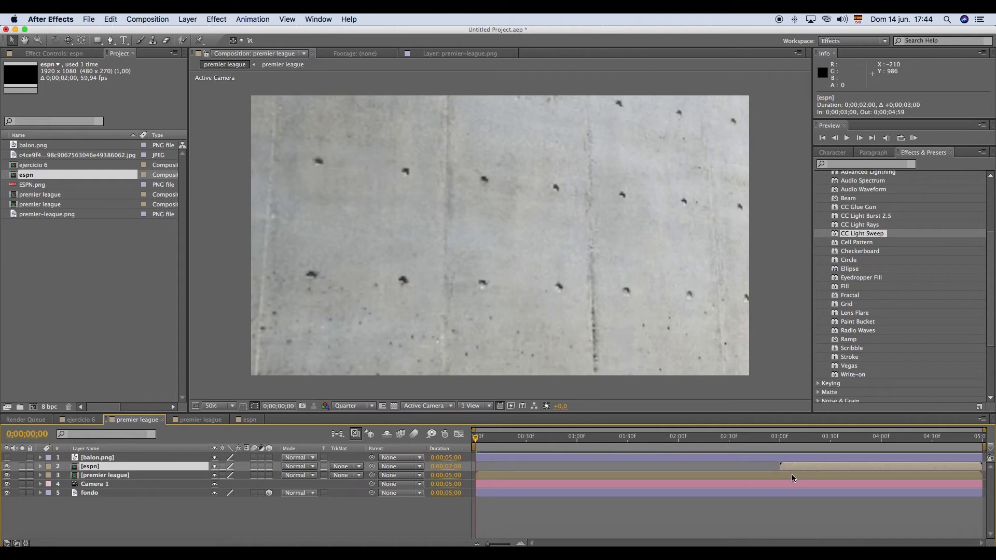
drag(758, 437, 592, 438)
key(space)
drag(681, 438, 863, 451)
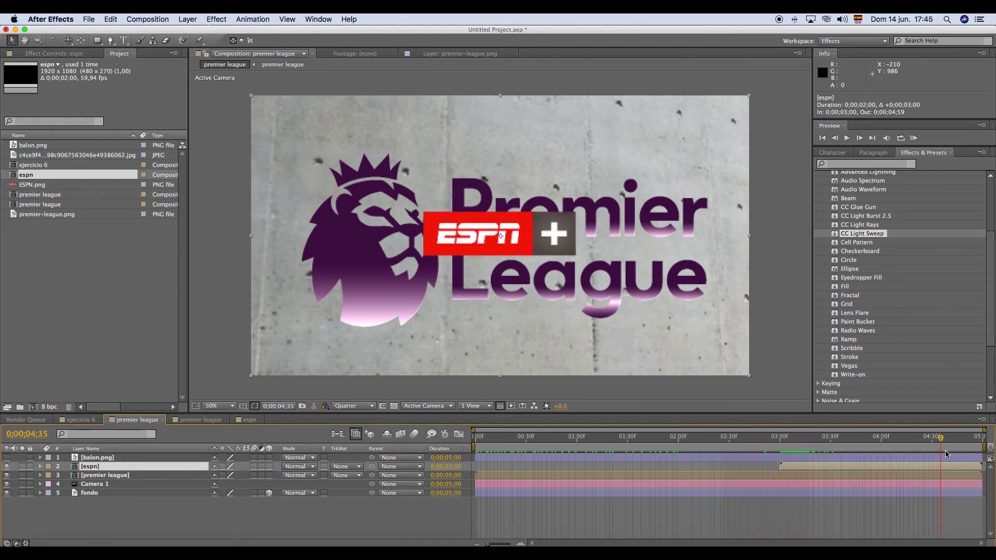
Trim the end of the premier league layer to 0;00;03;00, where the espn layer starts, and check the animation
drag(941, 454, 772, 457)
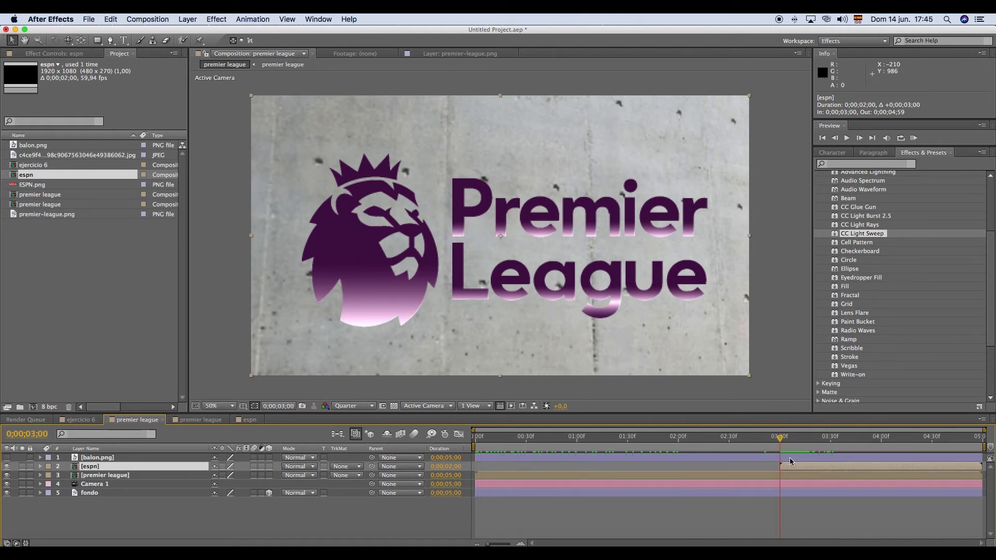
drag(780, 440, 774, 443)
drag(981, 475, 831, 486)
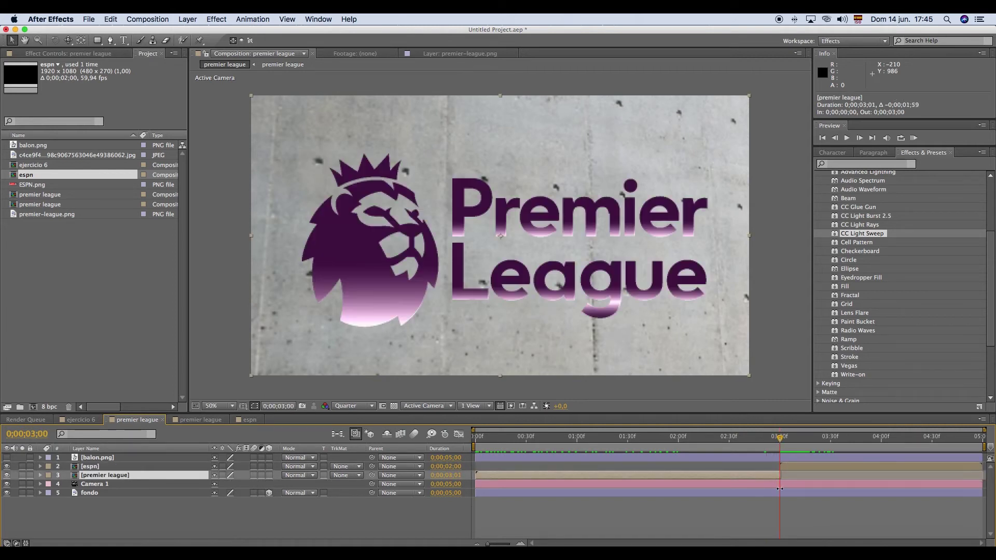
drag(779, 439, 520, 455)
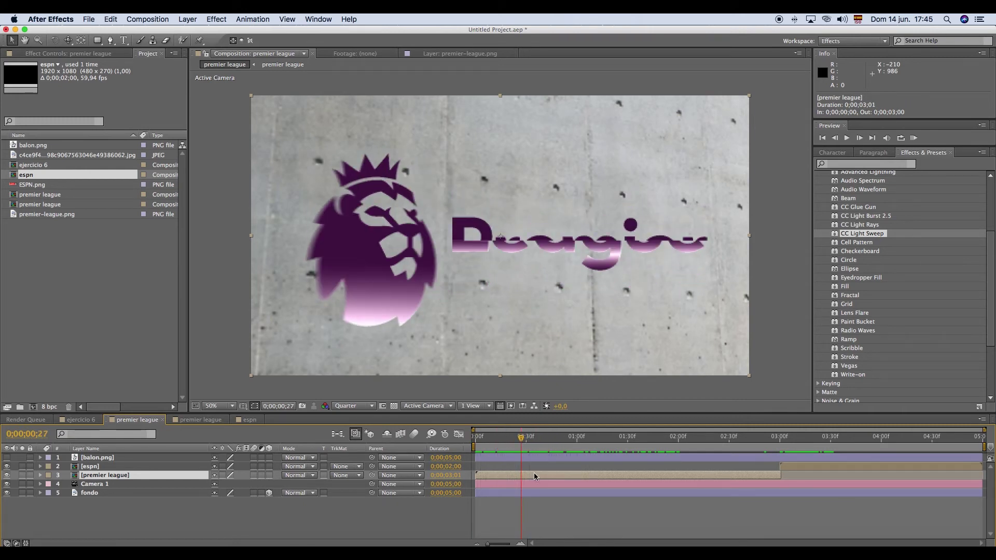
Make the premier league layer 3D and move the camera closer to the logo, to about 208, 996, -2011
click(269, 476)
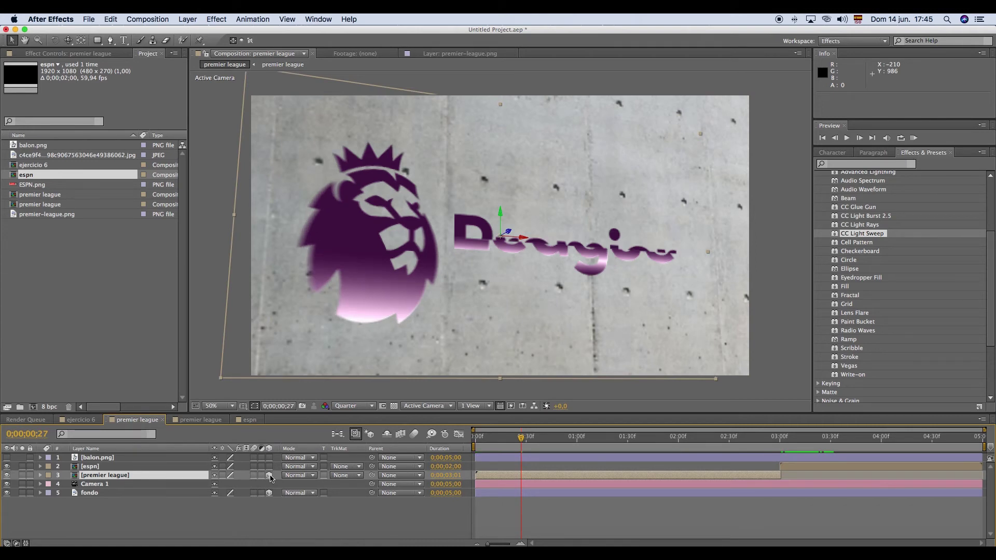
drag(522, 439, 583, 449)
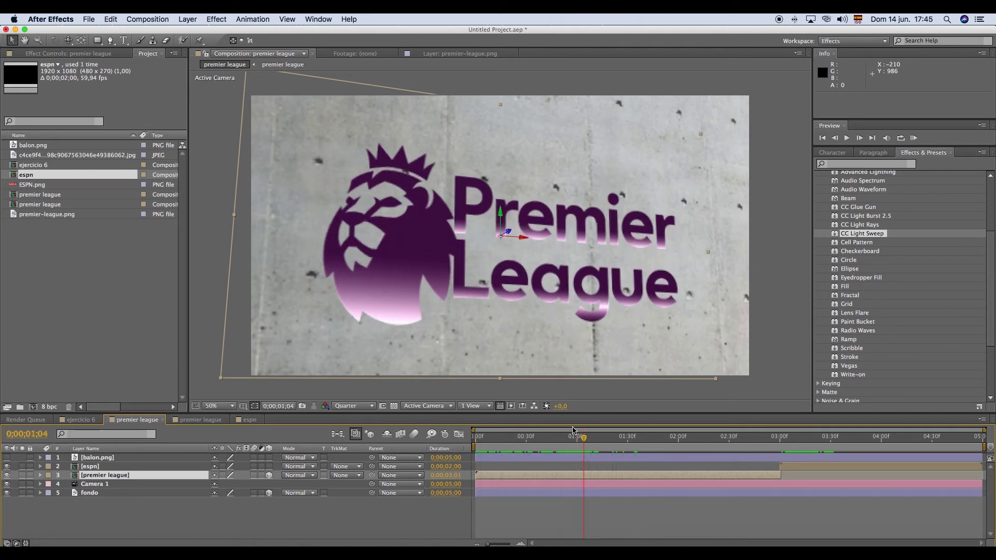
key(y)
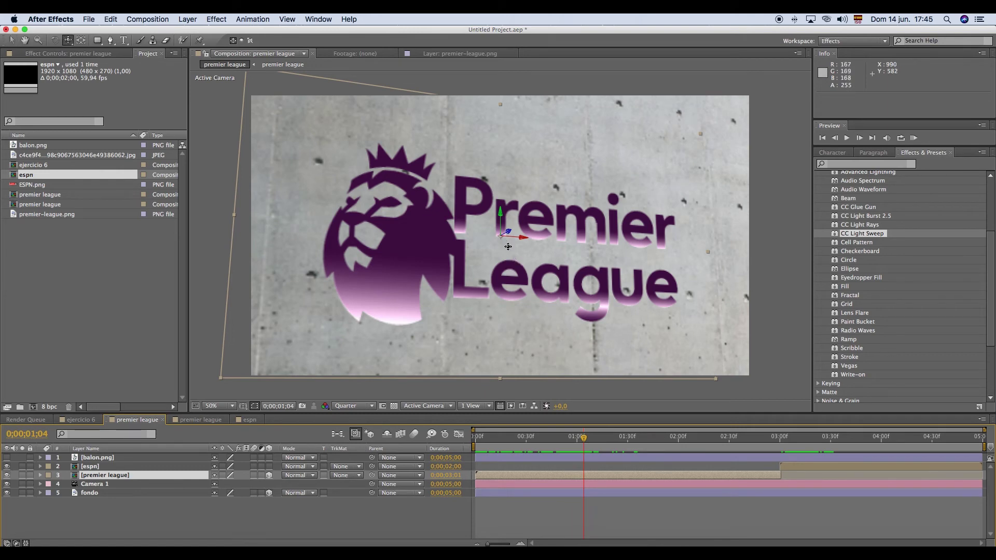
drag(507, 253, 518, 403)
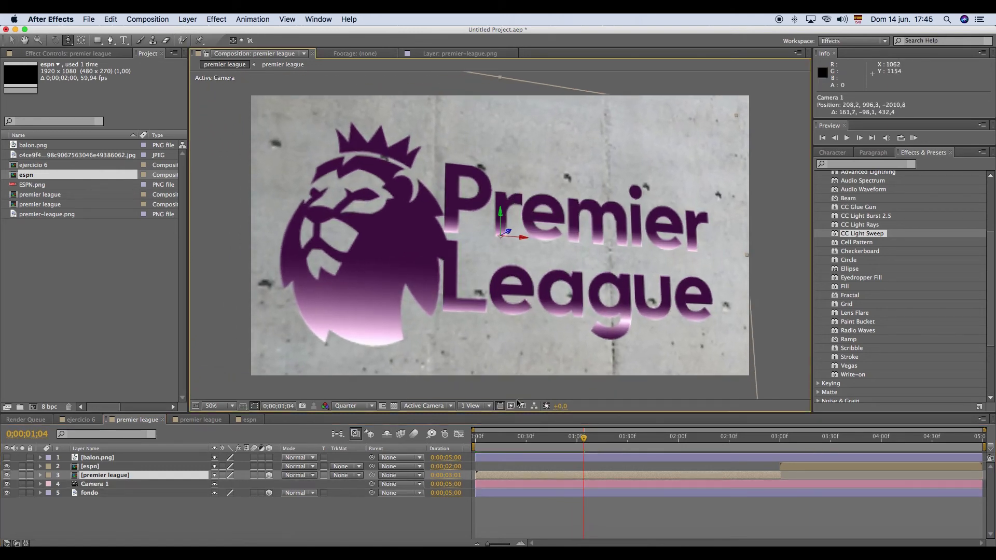
key(space)
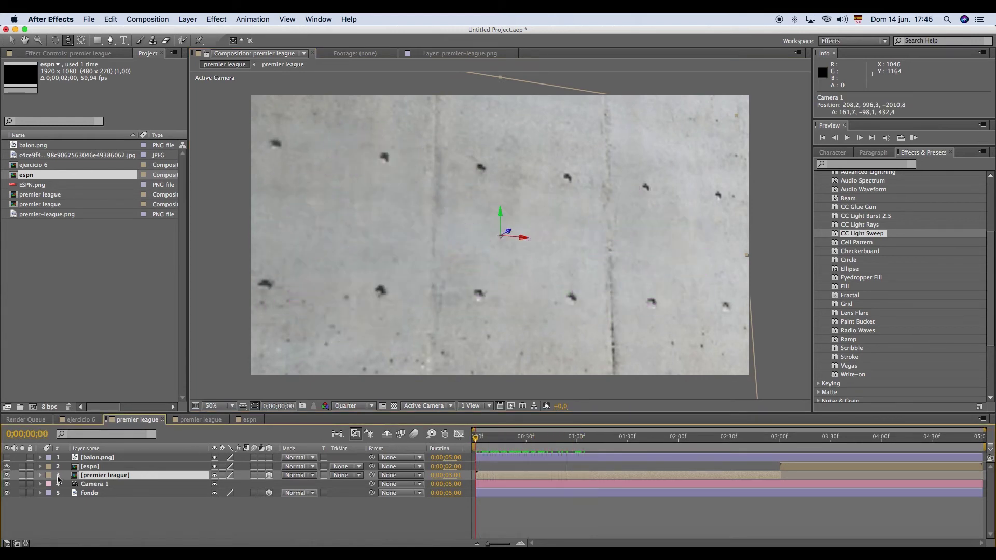
Move Camera 1 to the top of the layer stack and keyframe its Point of Interest and Position at 0;00;00;00
drag(93, 487, 486, 456)
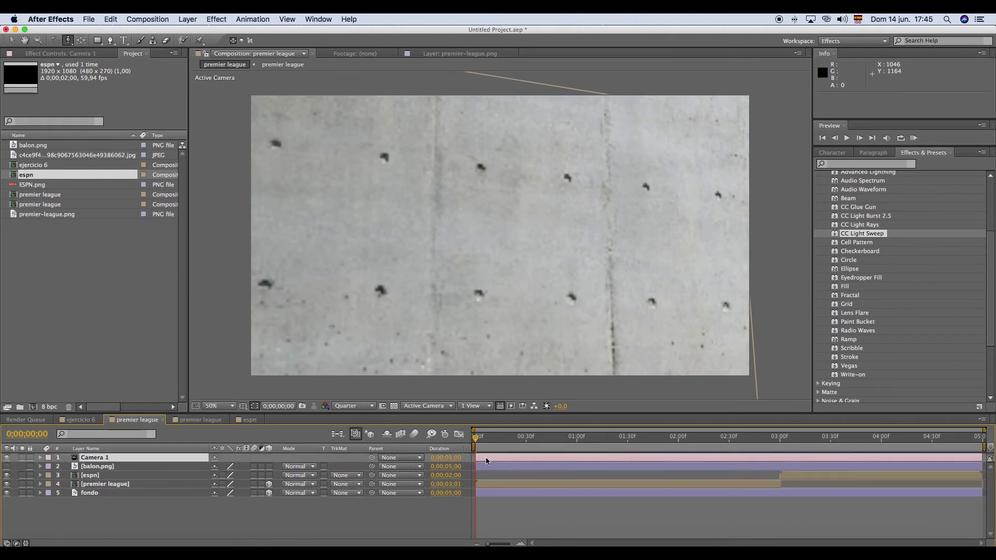
key(space)
click(40, 459)
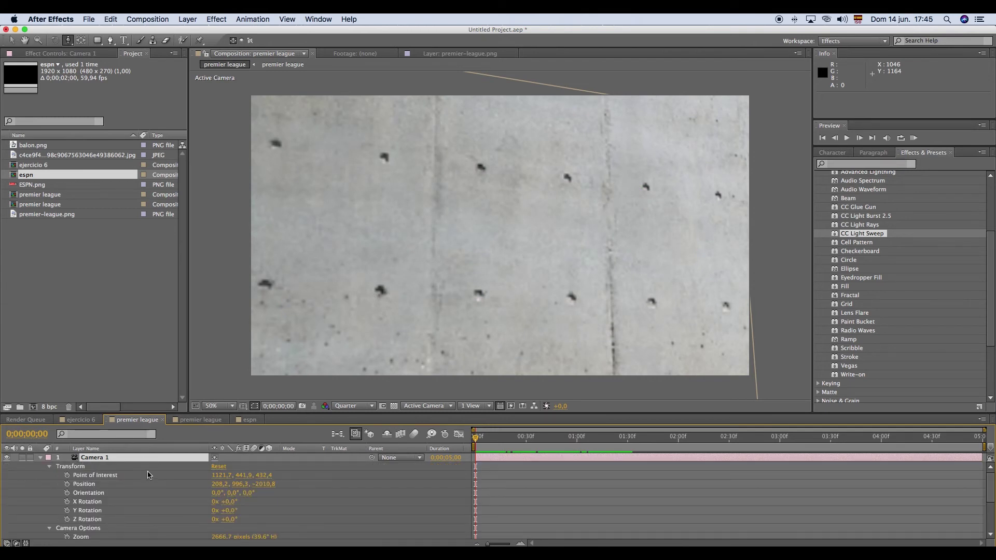
click(67, 475)
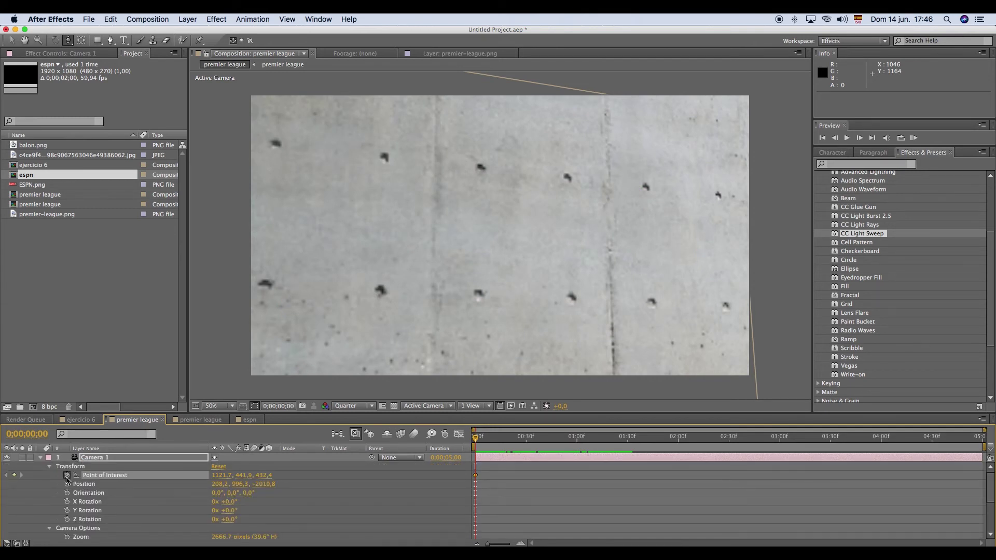
click(67, 484)
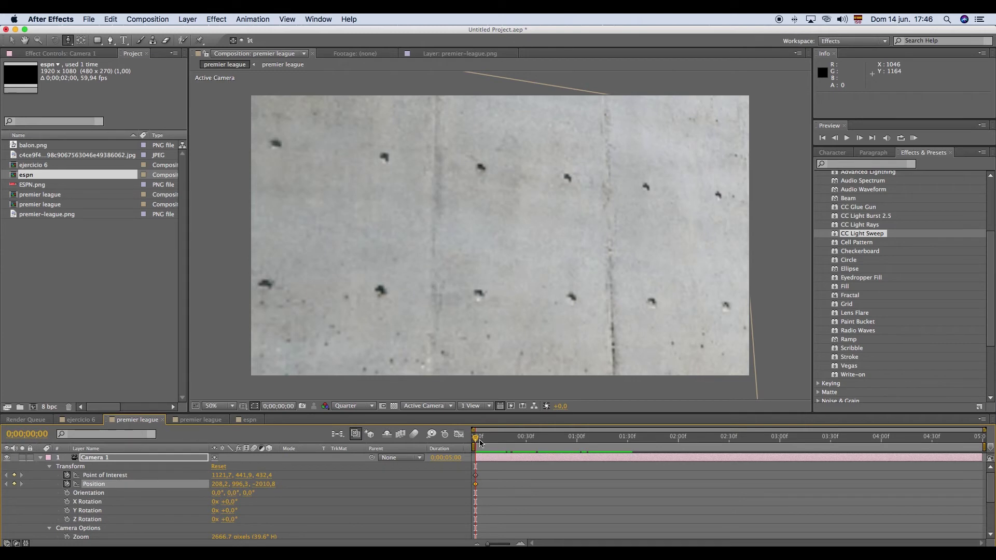
At 0;00;01;30, pull the camera back, orbit it and pan it to frame the whole Premier League logo
drag(477, 440, 627, 455)
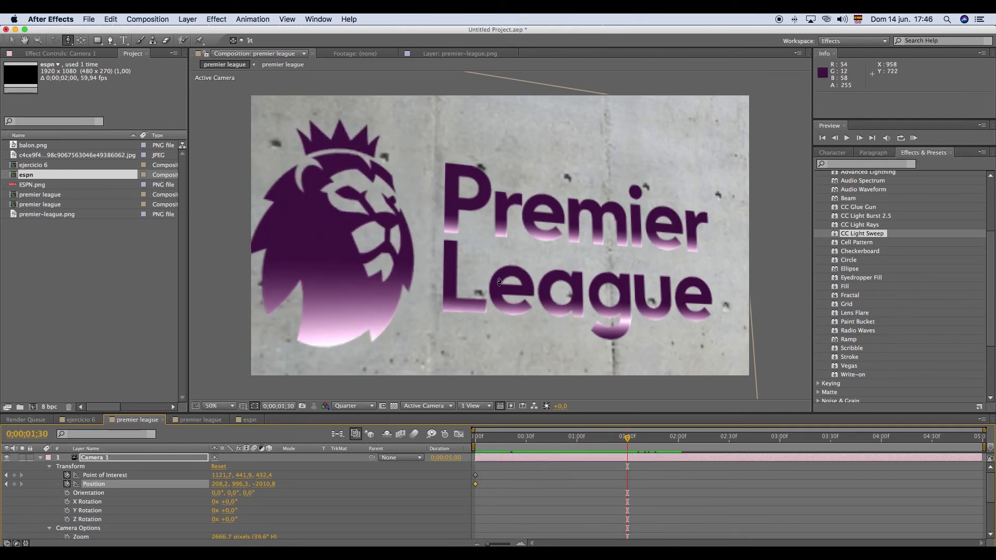
drag(499, 253, 545, 475)
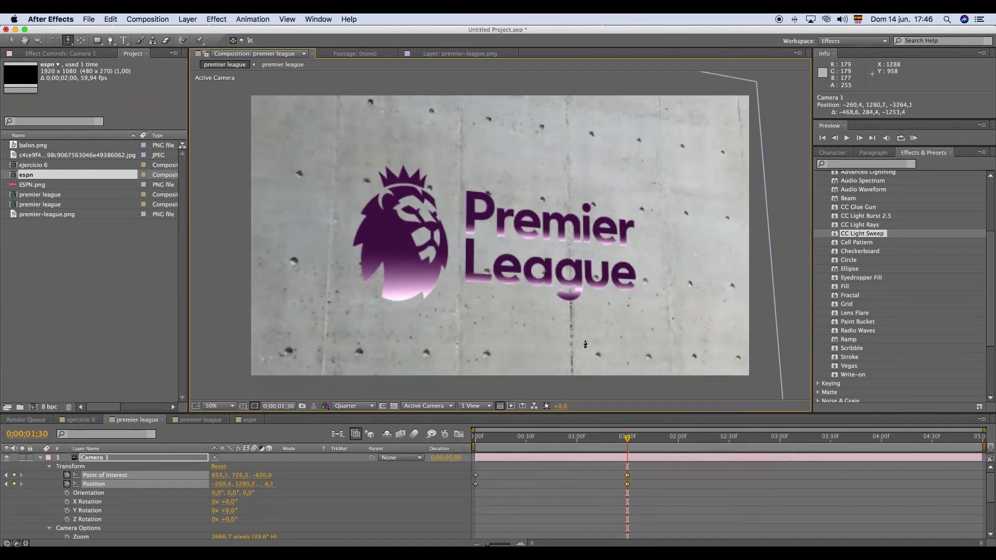
drag(525, 250, 515, 253)
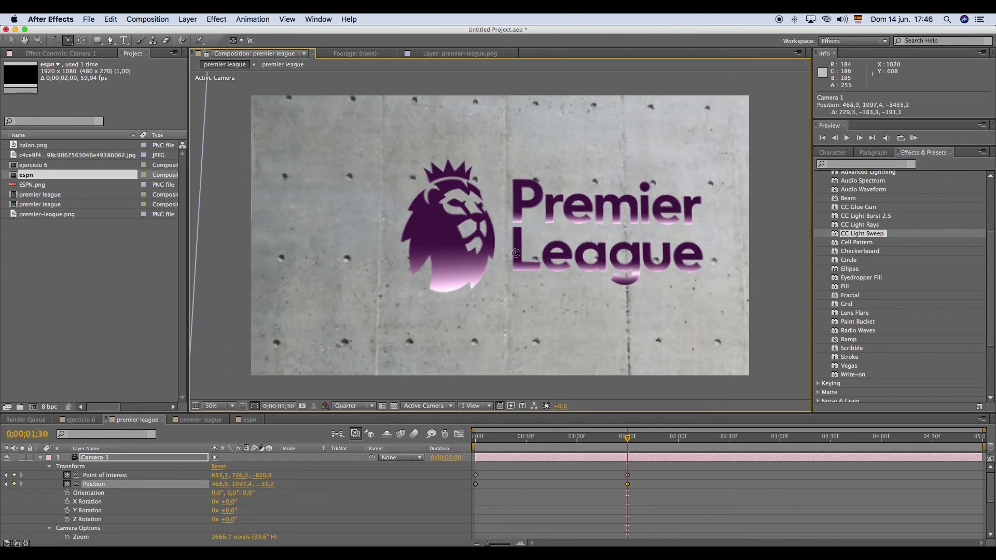
key(c)
drag(633, 231, 553, 239)
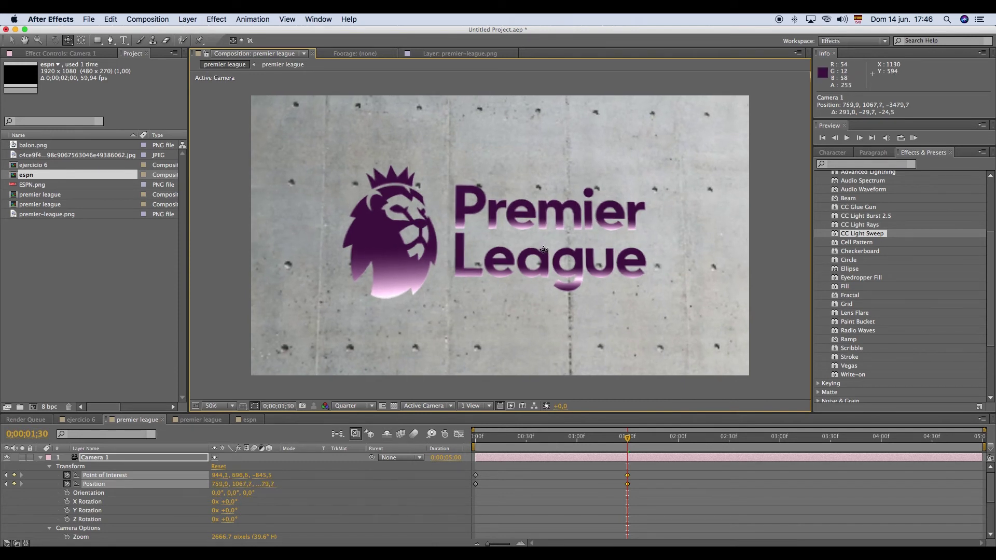
drag(537, 246, 535, 237)
drag(552, 301, 560, 355)
Retime the camera's second Point of Interest and Position keyframes to 0;00;01;31 and preview the camera move
drag(628, 445, 605, 438)
drag(628, 488, 604, 484)
click(628, 490)
mouse_move(604, 446)
mouse_down()
mouse_move(634, 438)
mouse_move(599, 438)
mouse_up()
drag(606, 487, 630, 487)
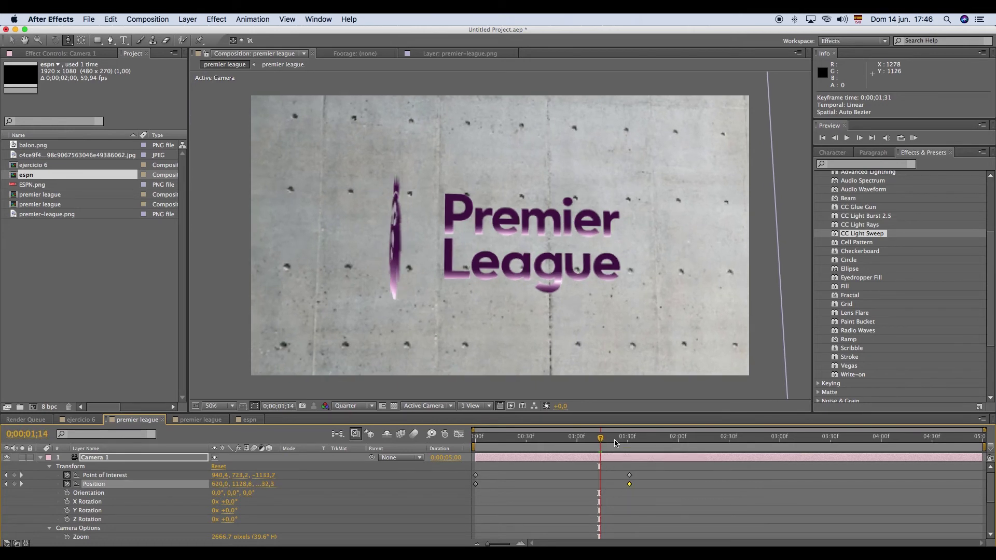
key(space)
key(Home)
drag(475, 438, 534, 427)
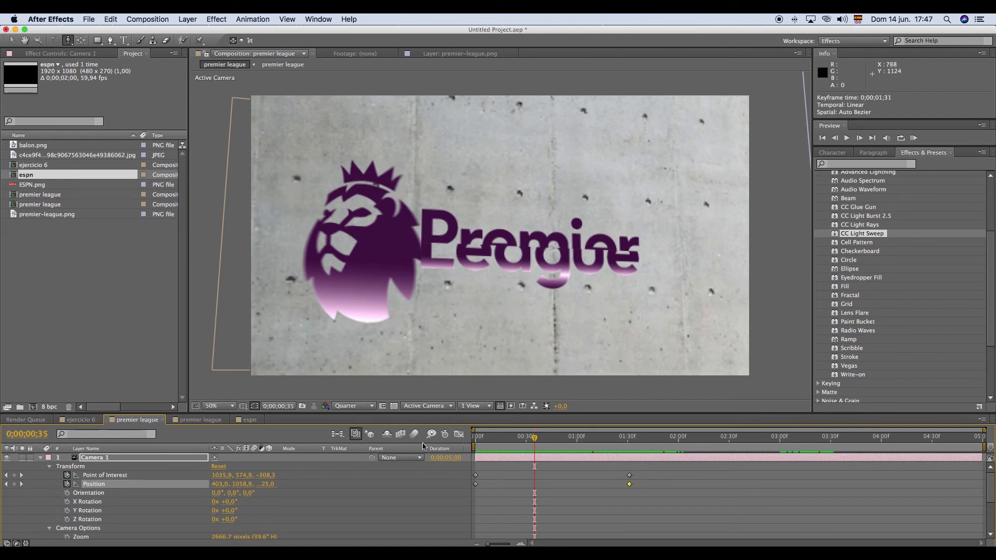
Turn off motion blur for the lion layer in the premier league logo composition
click(201, 419)
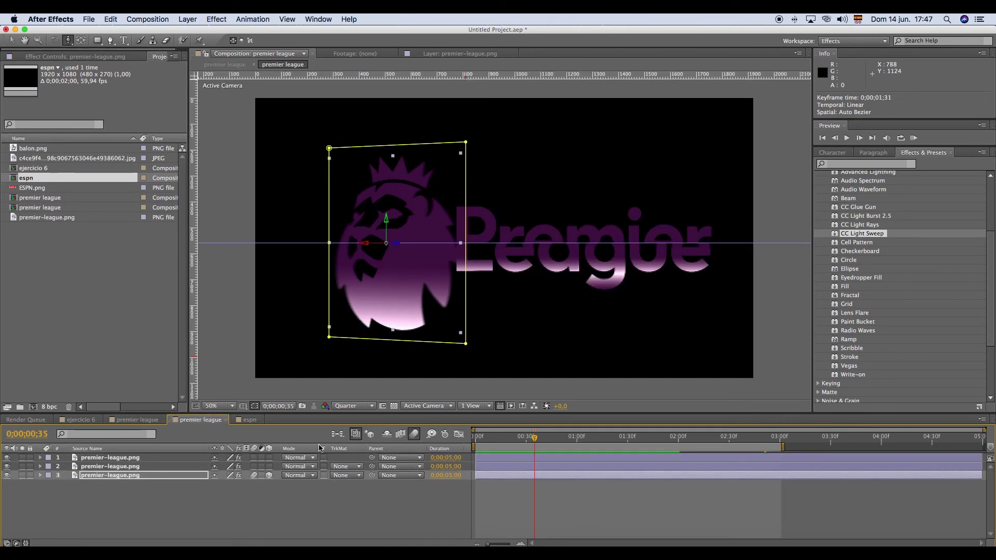
click(253, 475)
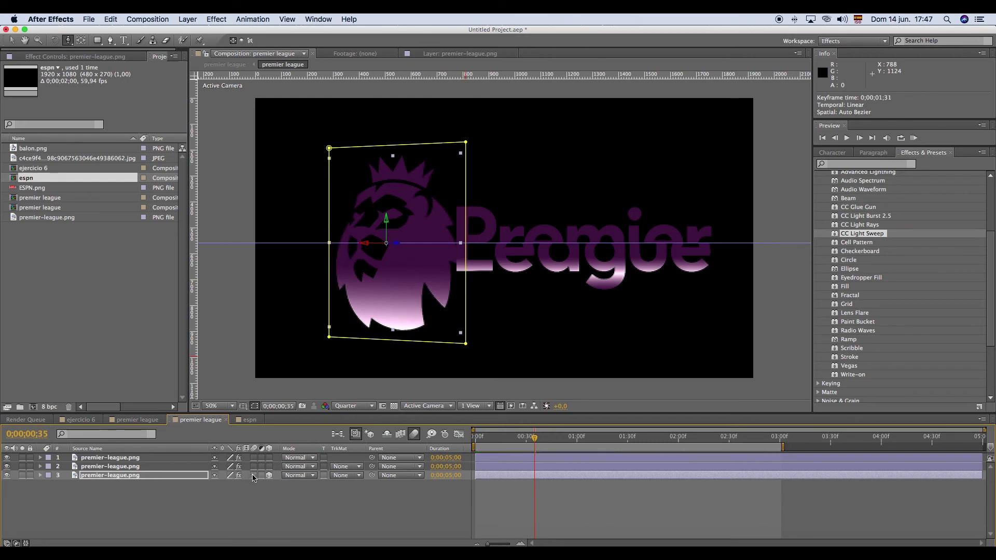
Turn motion blur back on for the lion layer in the premier league logo composition and review the animation in the main composition
click(80, 419)
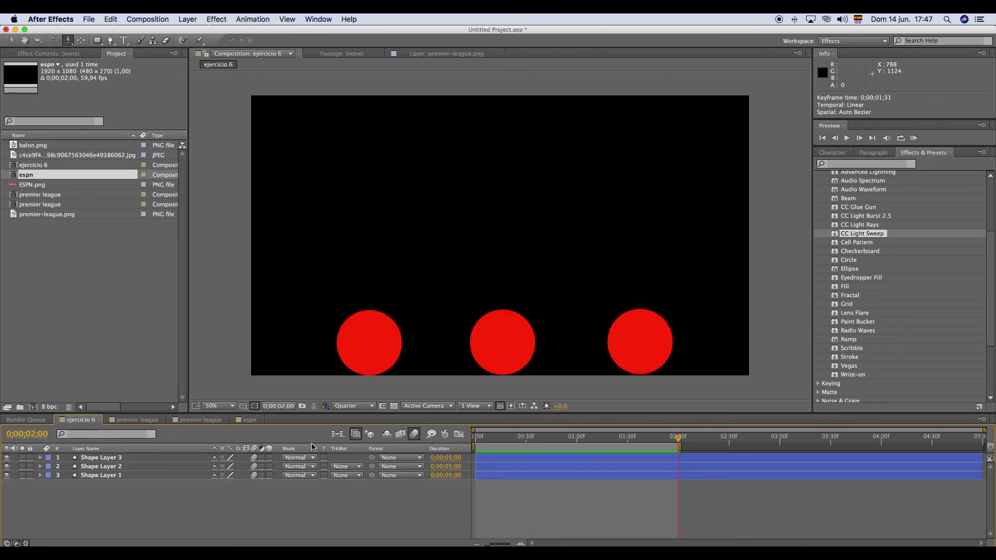
click(137, 420)
mouse_move(487, 446)
mouse_down()
mouse_move(456, 437)
mouse_move(515, 440)
mouse_move(490, 441)
mouse_up()
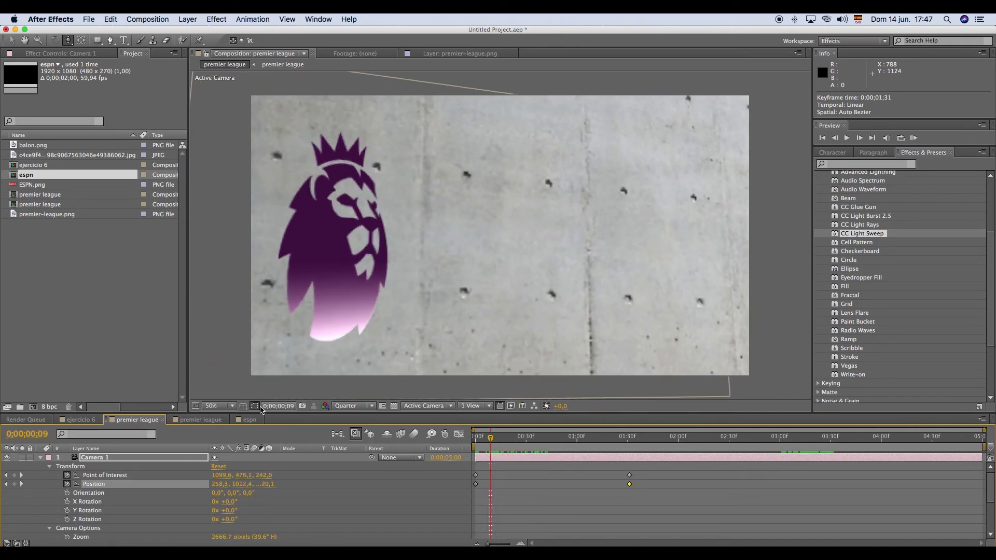
click(196, 421)
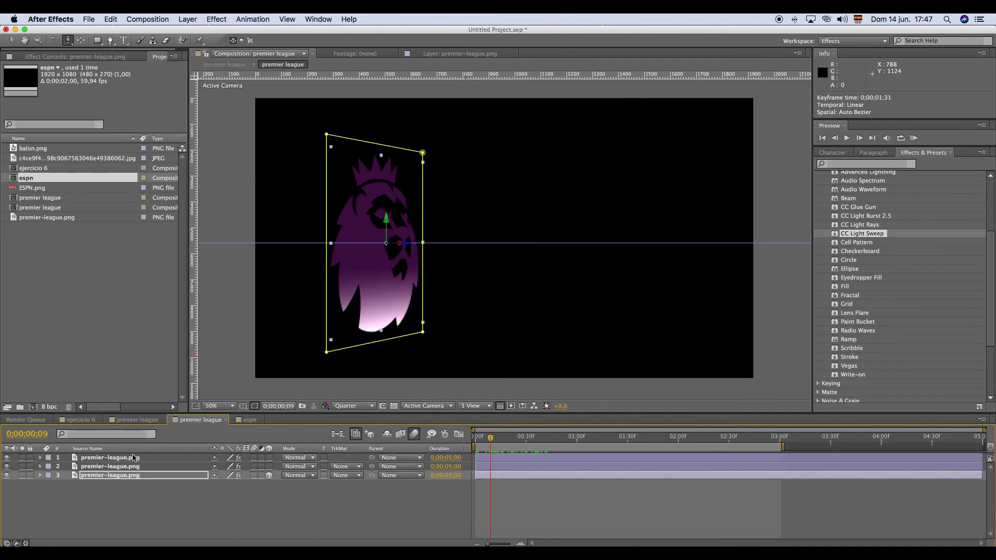
click(254, 475)
click(138, 419)
drag(493, 440, 724, 440)
drag(784, 455, 457, 439)
drag(517, 444, 597, 440)
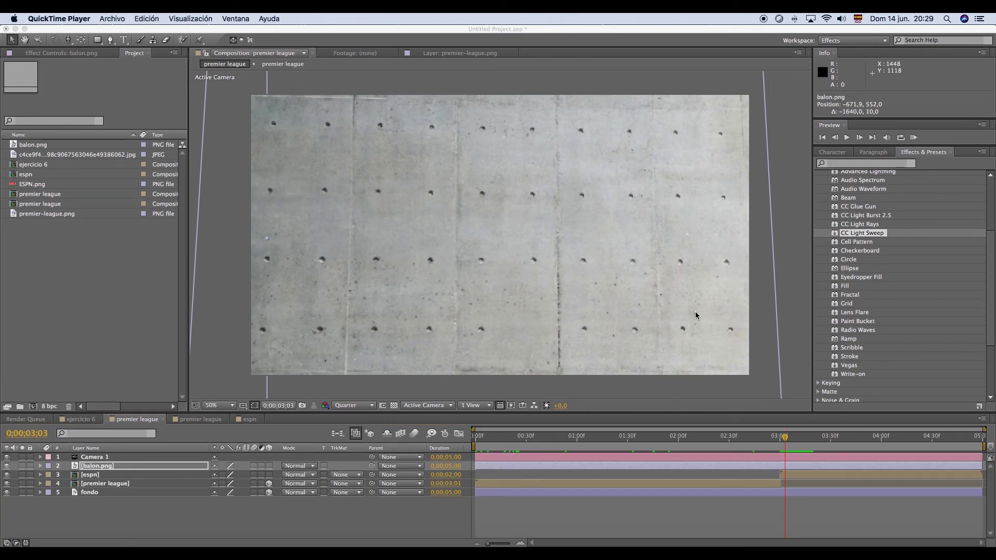
Trim the start of the balon.png layer to 0;00;02;26, just before the logo changes to ESPN
click(784, 439)
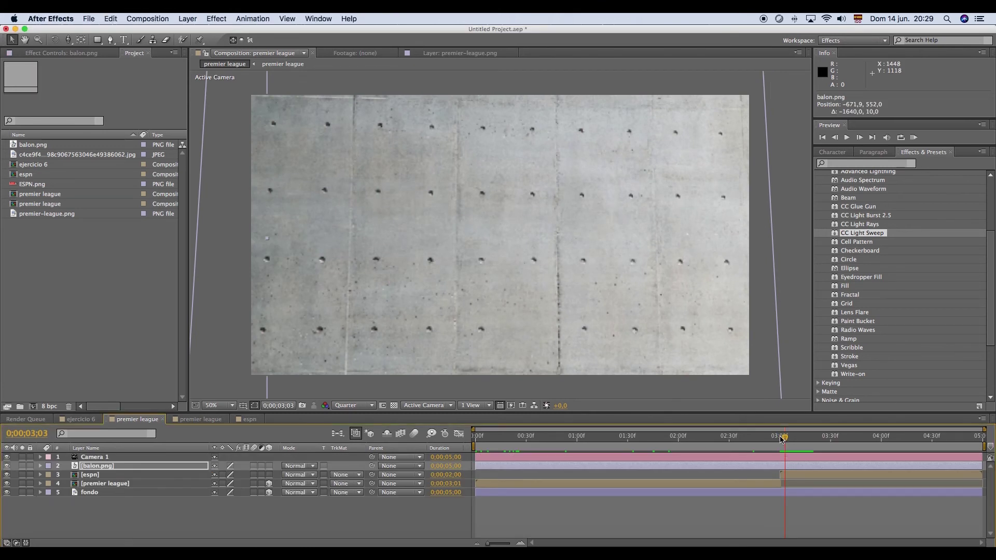
mouse_move(776, 440)
mouse_down()
mouse_move(641, 441)
mouse_move(830, 451)
mouse_move(773, 448)
mouse_move(801, 453)
mouse_move(793, 452)
mouse_up()
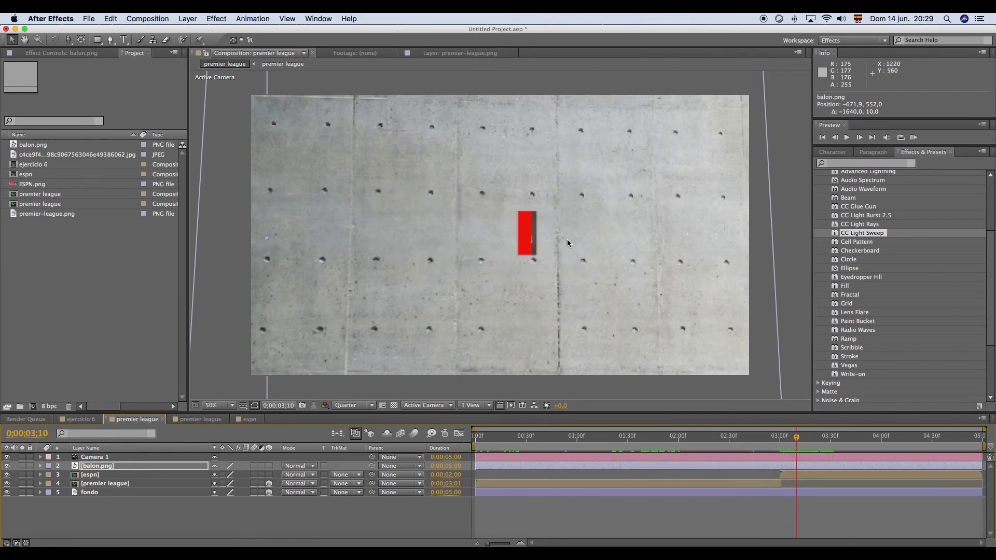
key(comma)
key(period)
key(comma)
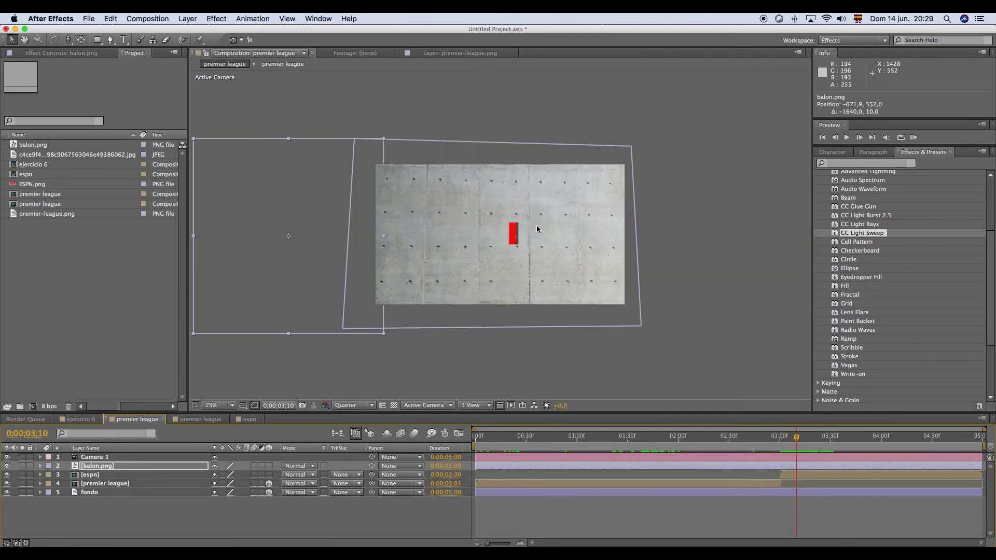
click(41, 467)
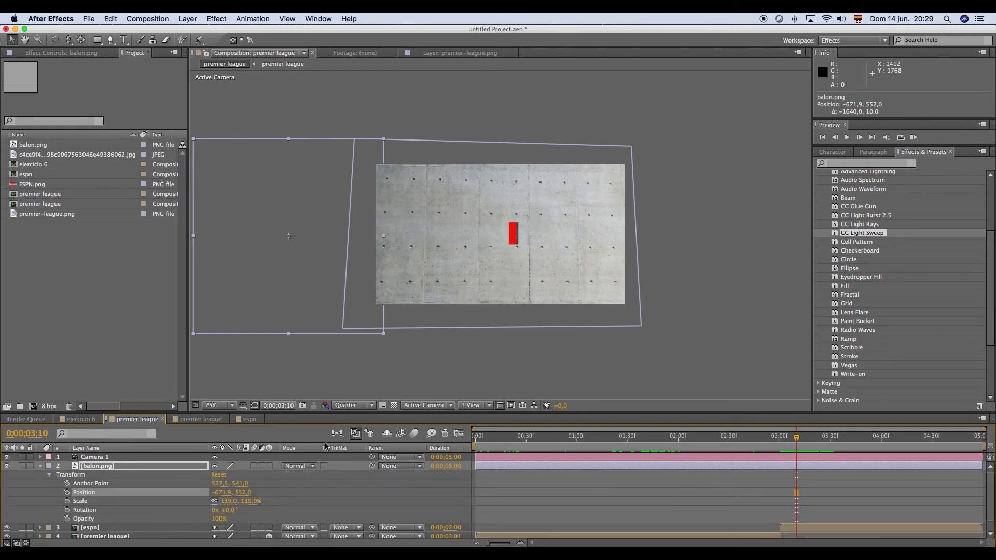
drag(472, 474, 771, 496)
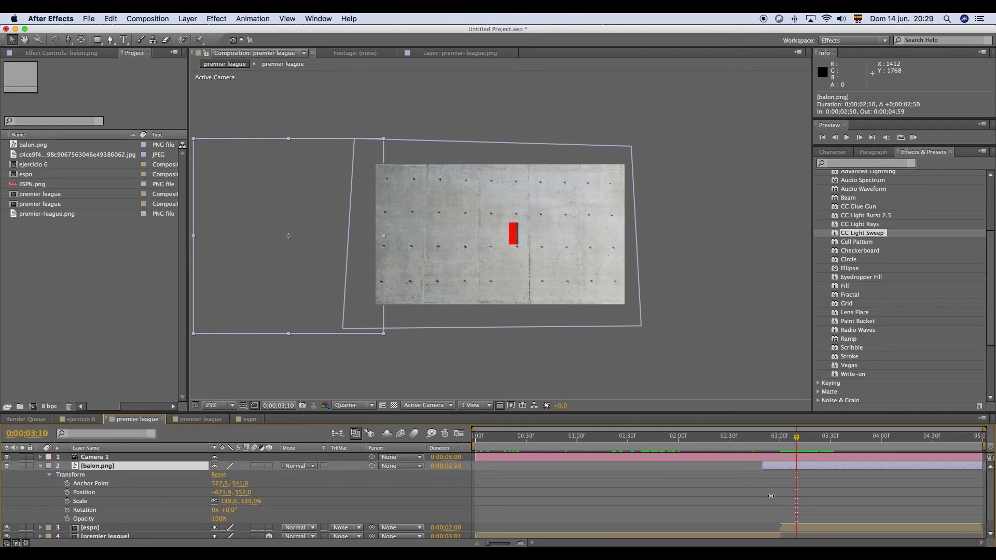
drag(735, 434, 709, 440)
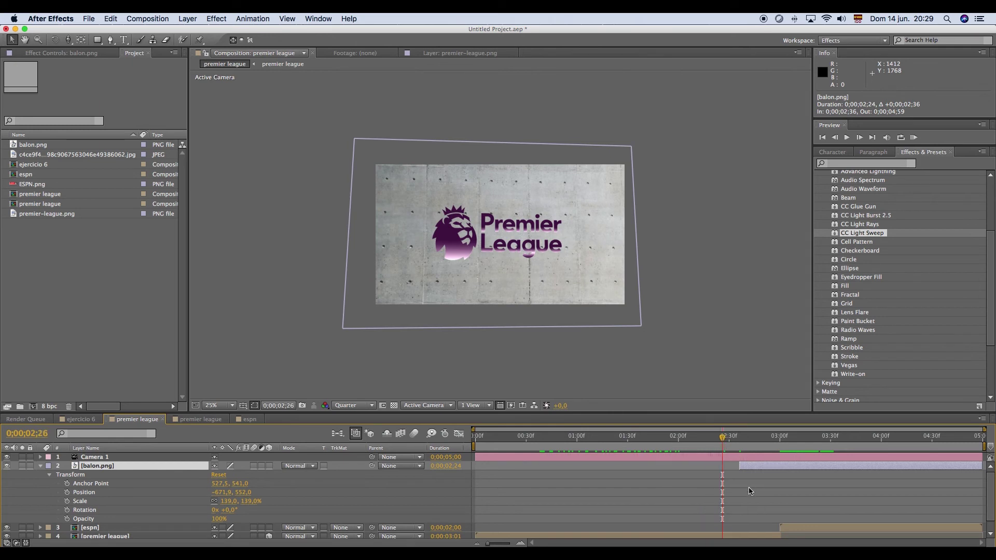
drag(740, 467, 647, 439)
drag(717, 440, 725, 441)
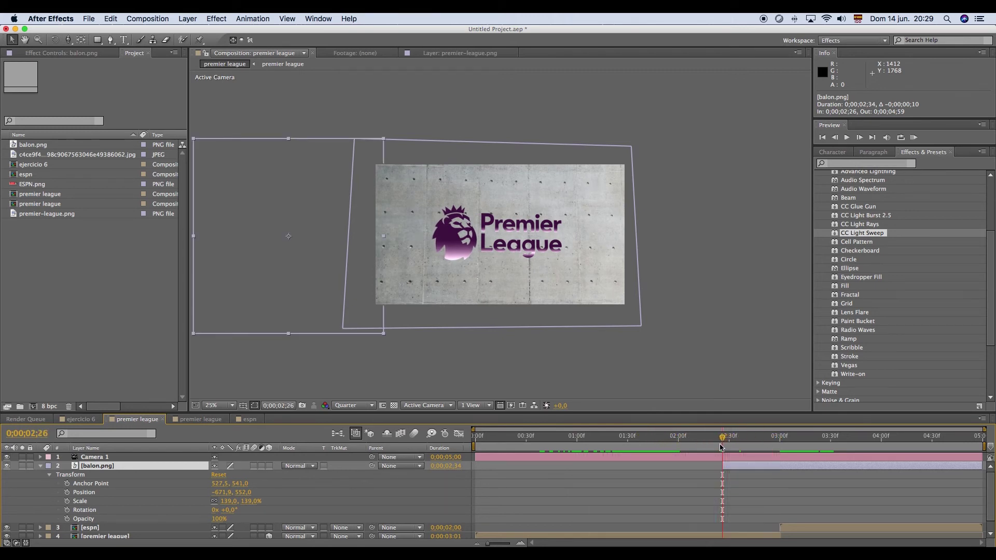
Keyframe the ball's Position: -671.9, 552 at 0;00;02;26, 1704.1, 552 at 0;00;03;18 and 3052.1, 552 at 0;00;03;33
click(68, 493)
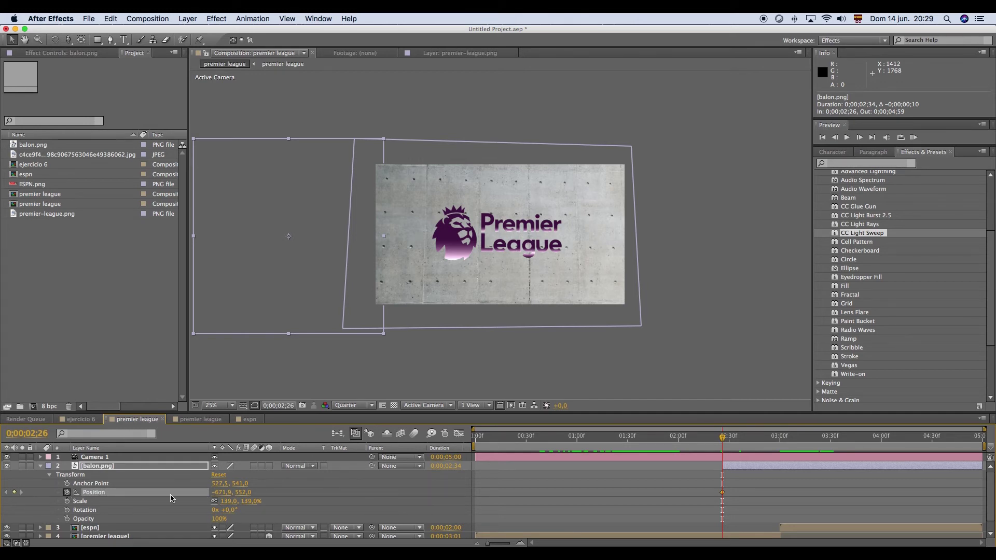
drag(724, 439, 810, 450)
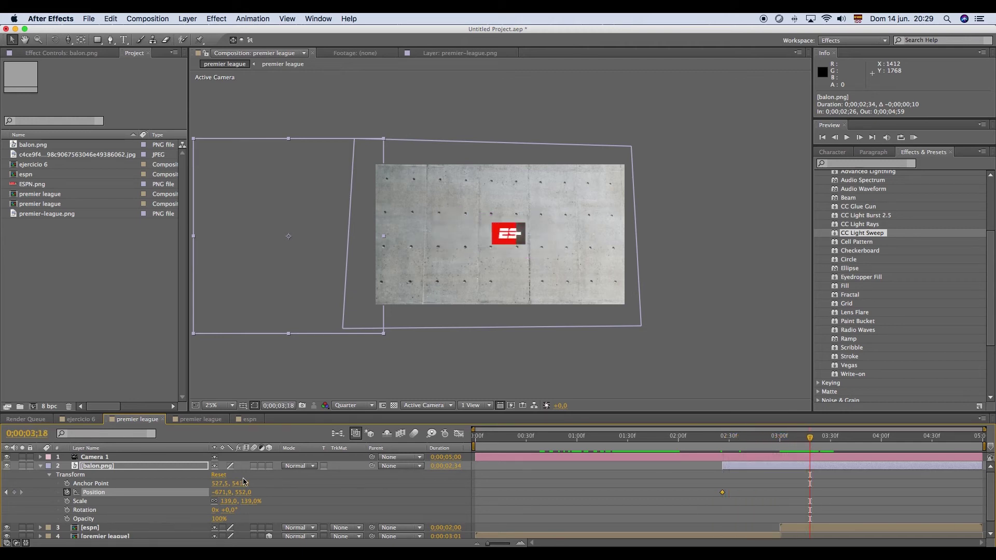
drag(223, 492, 962, 491)
drag(814, 440, 835, 440)
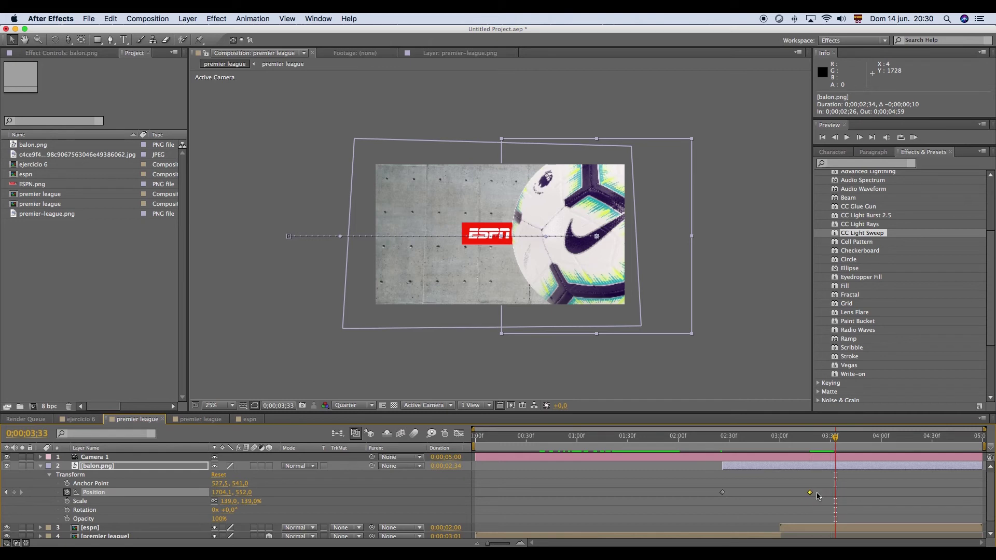
drag(224, 493, 921, 494)
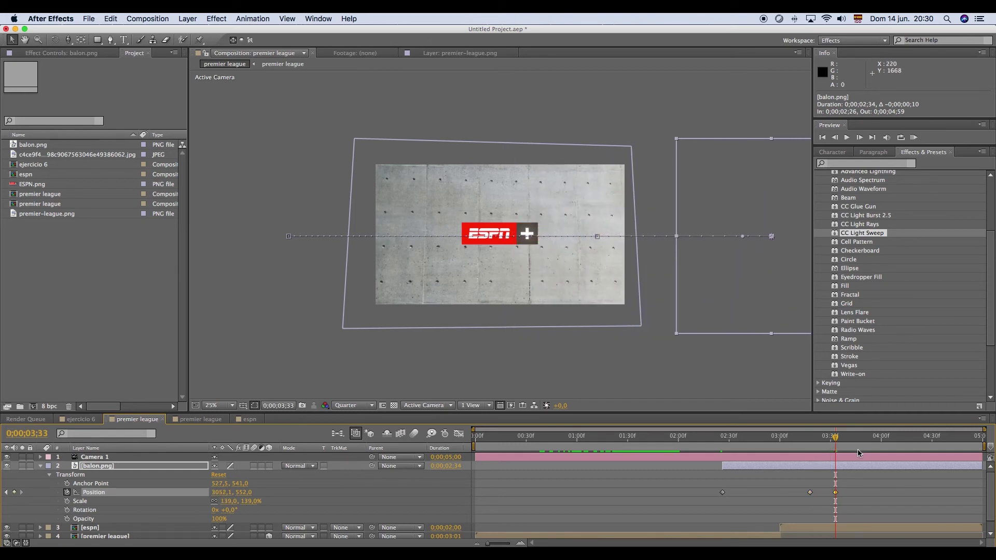
Keyframe the ball's Rotation at 0° at 0;00;02;26 and add full revolutions at 0;00;03;33 so it rolls across the frame
drag(836, 439, 724, 447)
click(722, 493)
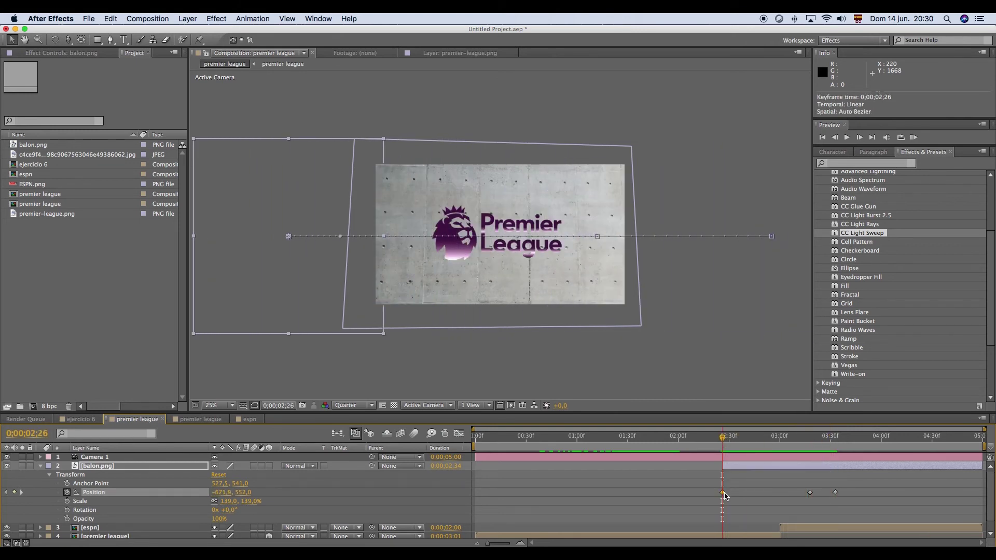
click(67, 511)
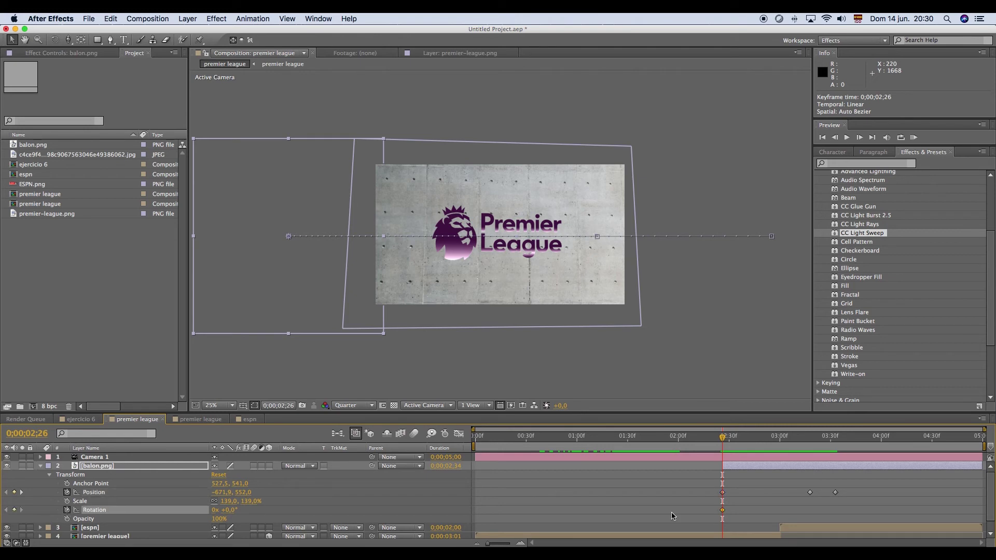
drag(726, 441, 835, 455)
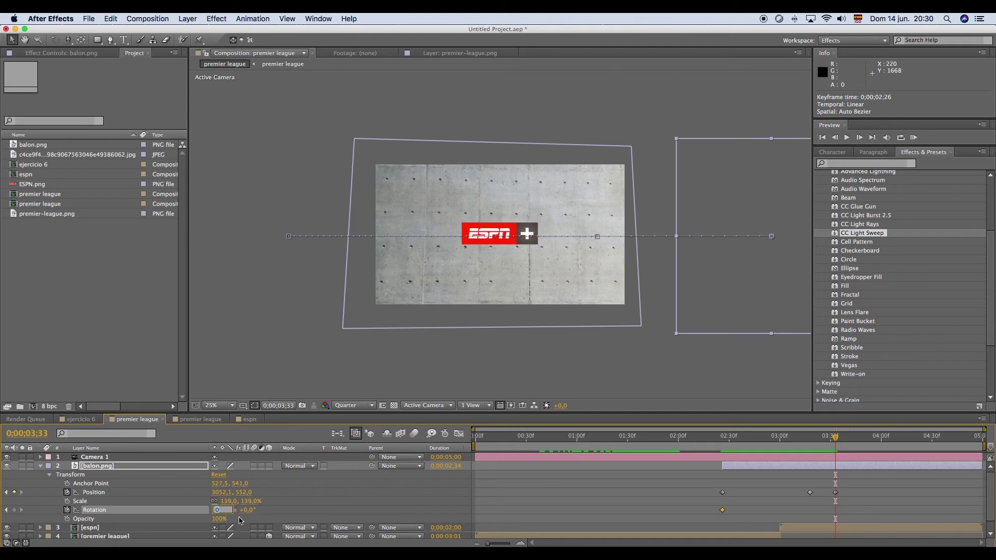
key(Return)
drag(835, 441, 733, 459)
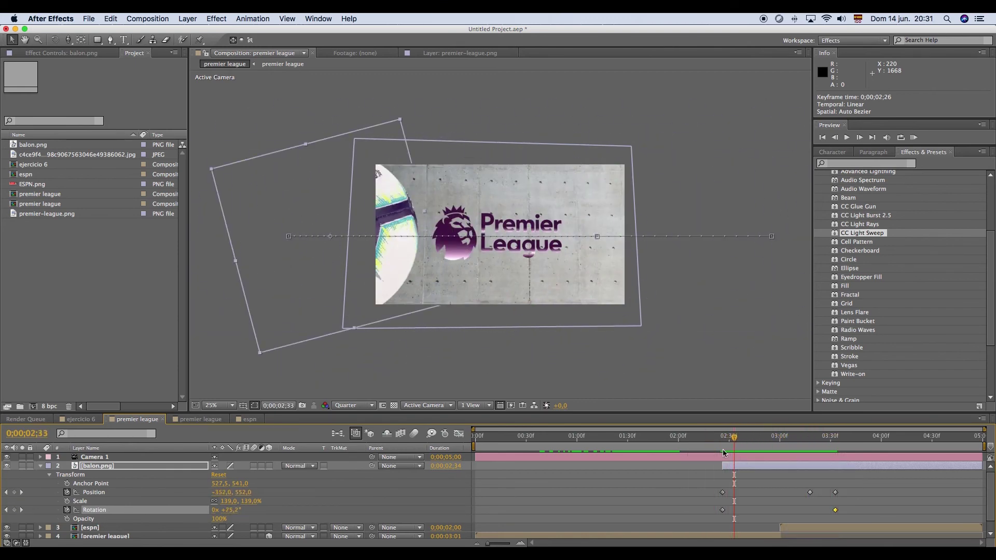
Enable motion blur for the balon.png layer, check it at Full preview resolution around 0;00;03;01, and return the resolution to Quarter
key(period)
drag(717, 451, 783, 442)
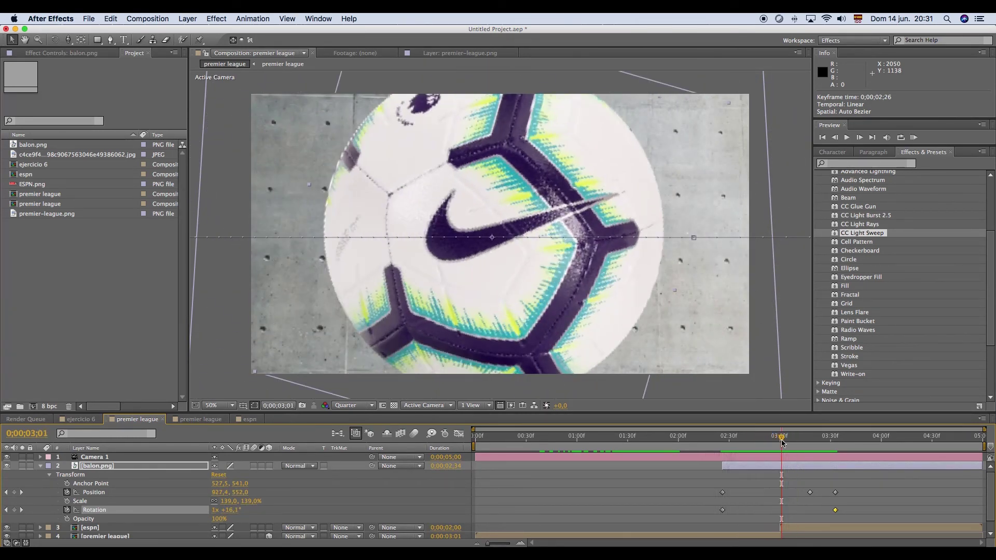
click(372, 405)
click(359, 433)
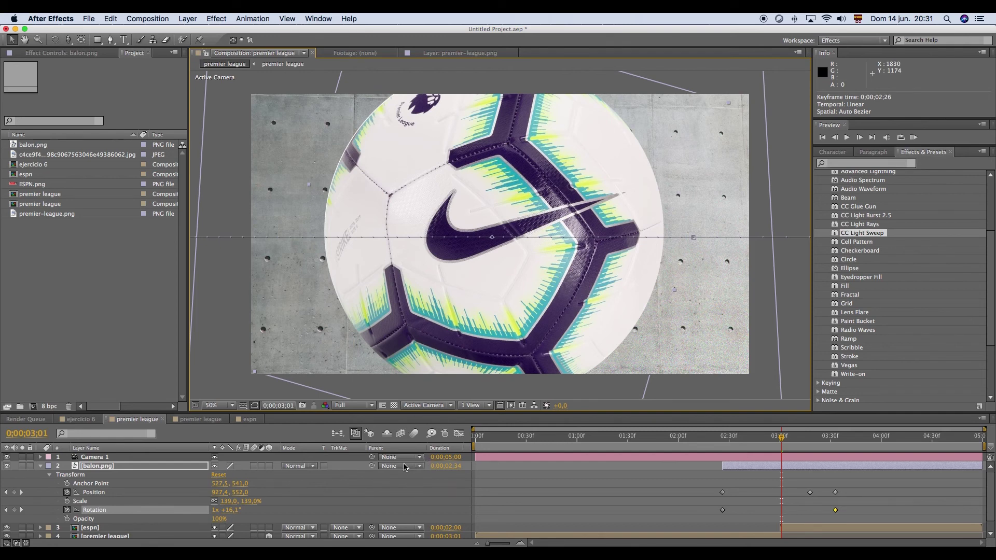
click(414, 437)
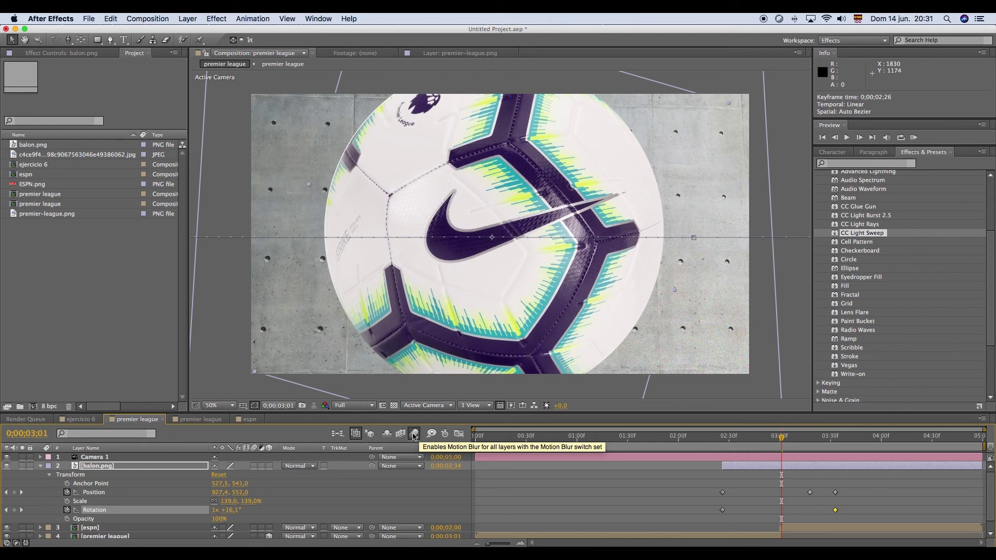
click(254, 466)
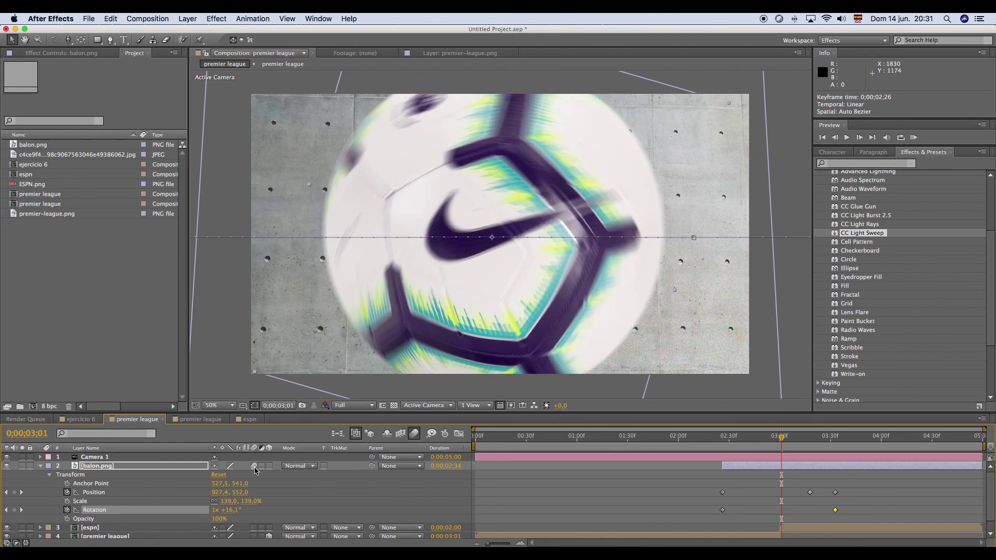
click(358, 405)
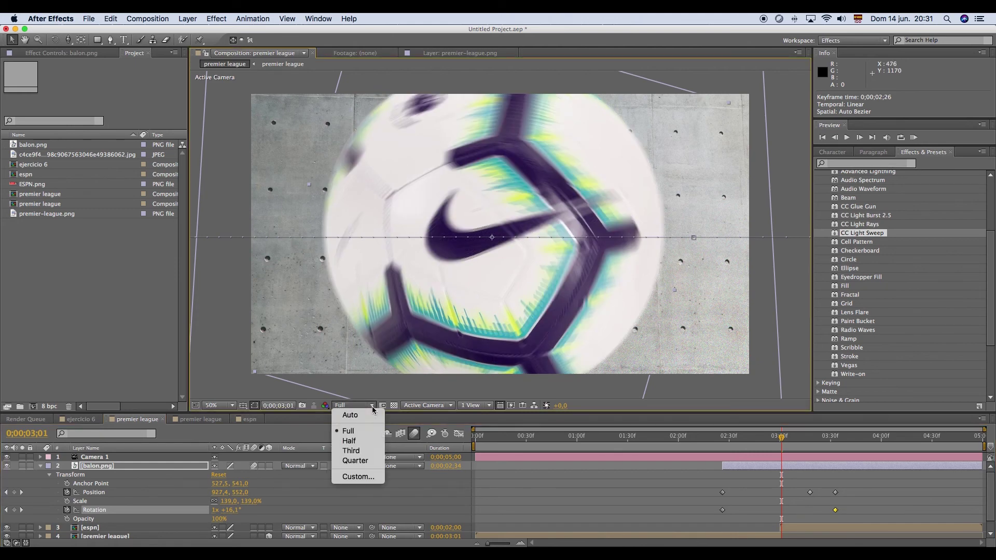
key(Return)
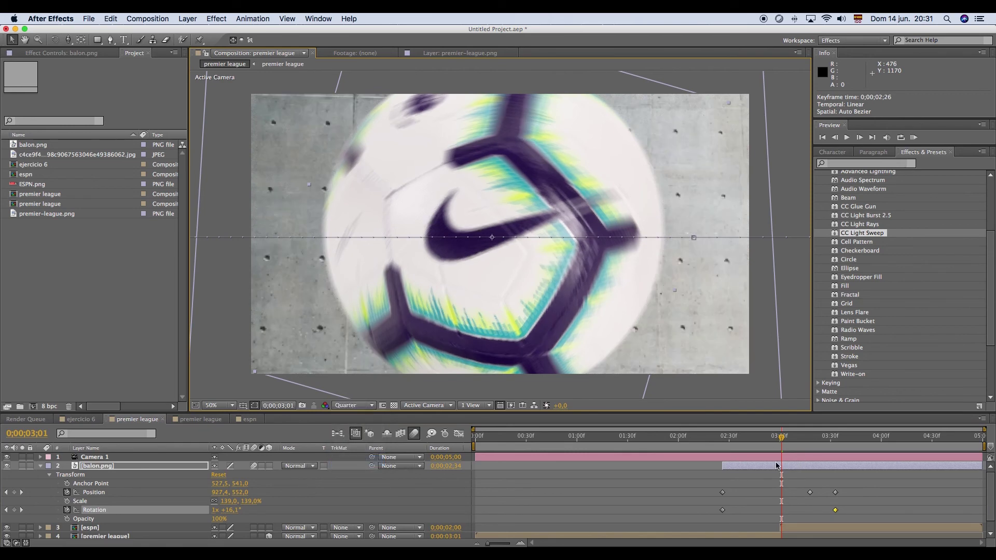
Add a Drop Shadow layer style to the balon.png layer, with the ball in frame at 0;00;02;55
drag(783, 442, 773, 465)
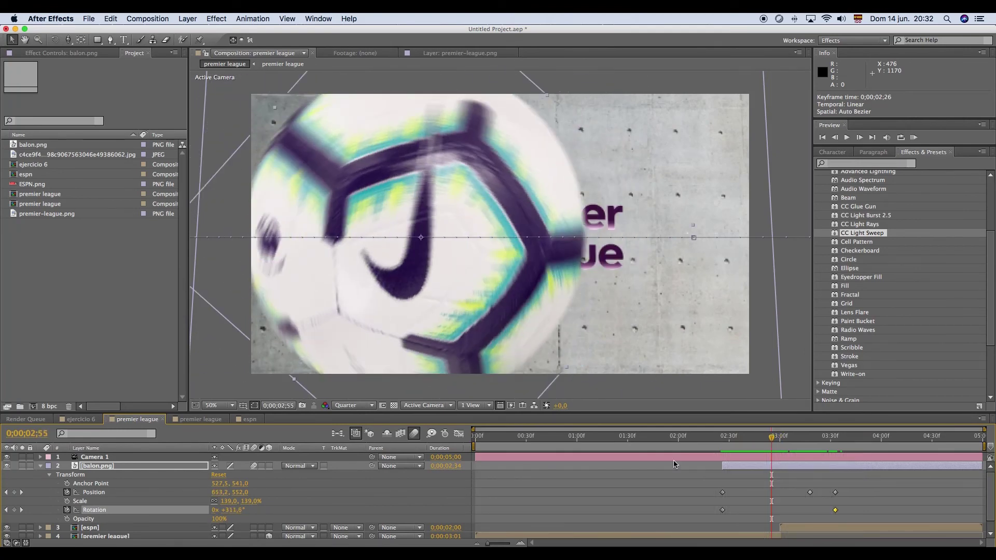
right_click(776, 471)
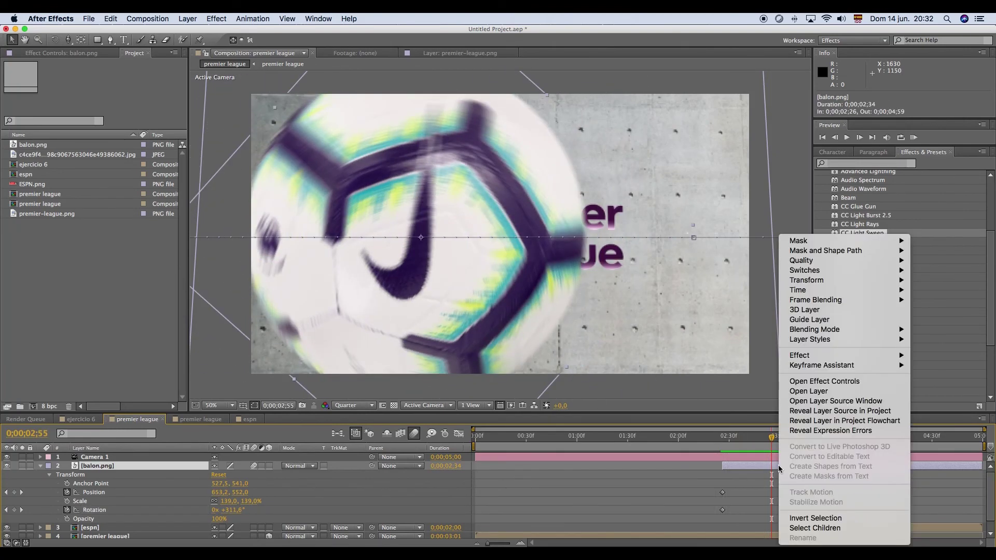
mouse_move(826, 340)
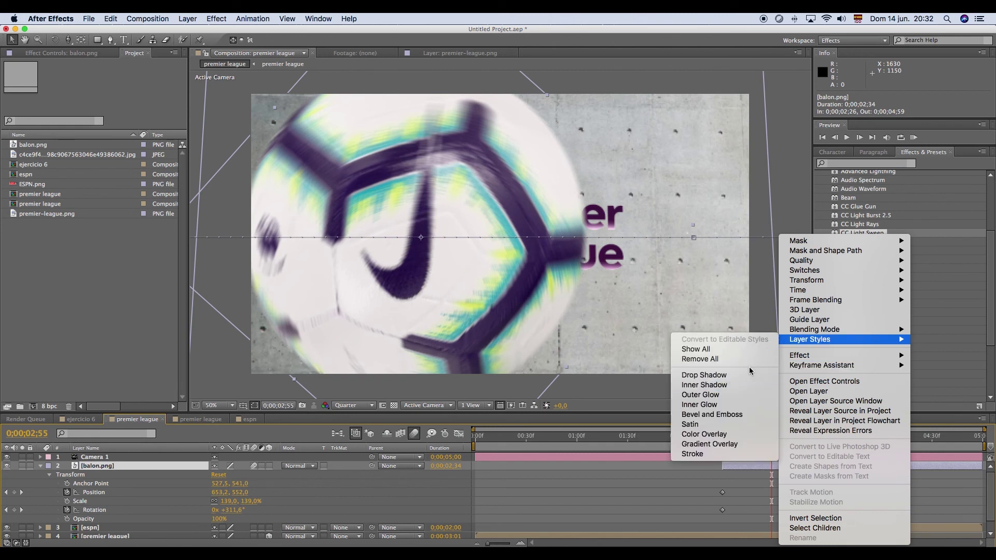
click(720, 382)
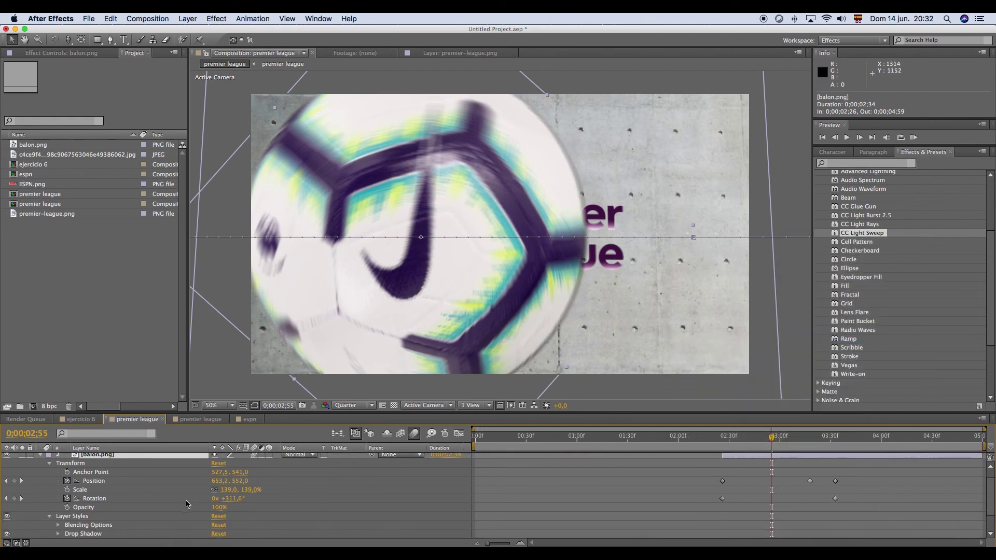
Set the ball's drop shadow to size 200, distance 865 and opacity 35%, check it over time and collapse the layer's properties
scroll(148, 502, down, 2)
click(57, 508)
scroll(311, 514, down, 1)
drag(217, 505, 325, 510)
drag(216, 483, 694, 518)
scroll(223, 478, up, 1)
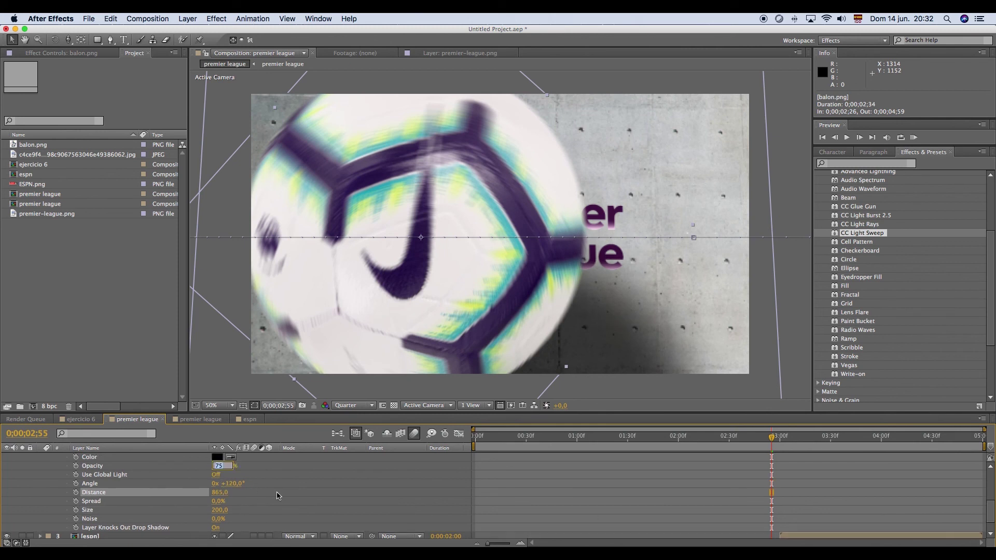
key(Return)
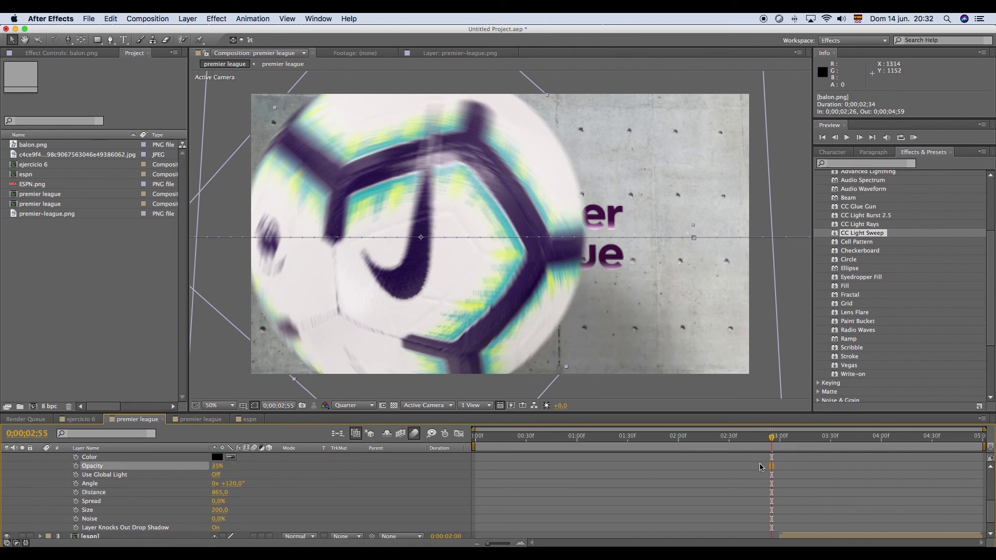
drag(771, 439, 729, 449)
scroll(62, 462, up, 5)
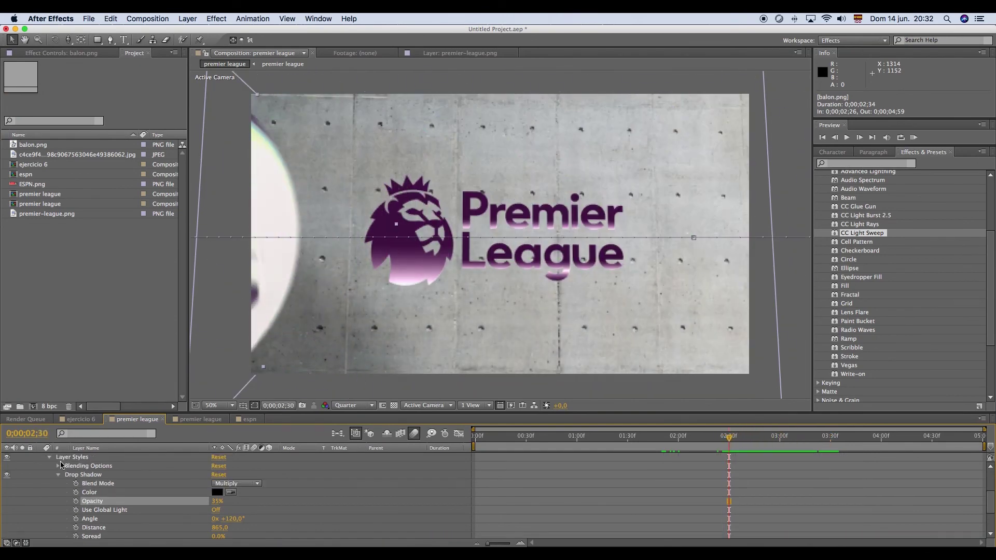
click(41, 458)
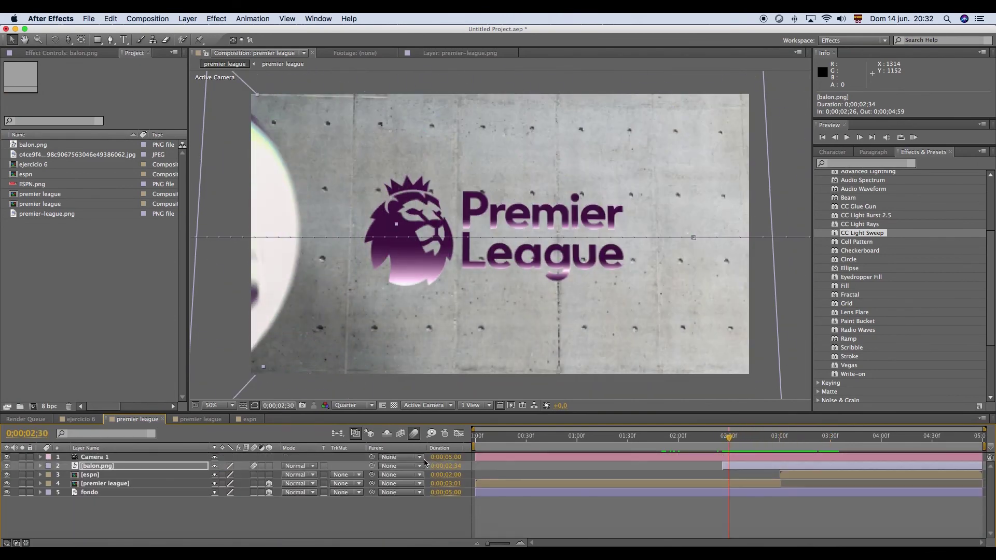
Set the blending mode of the premier league layer to Multiply and preview the animation through the ball transition to ESPN
drag(729, 439, 678, 447)
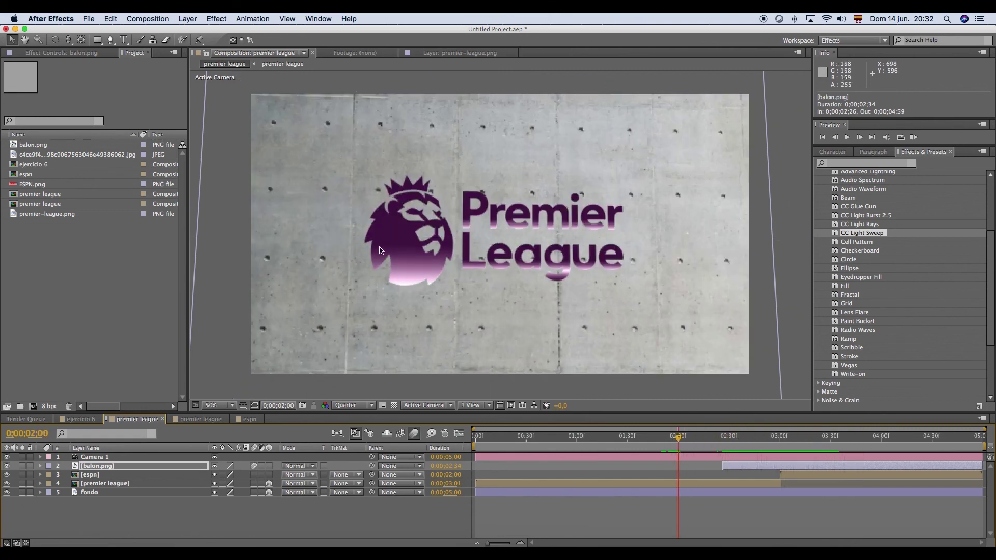
click(516, 484)
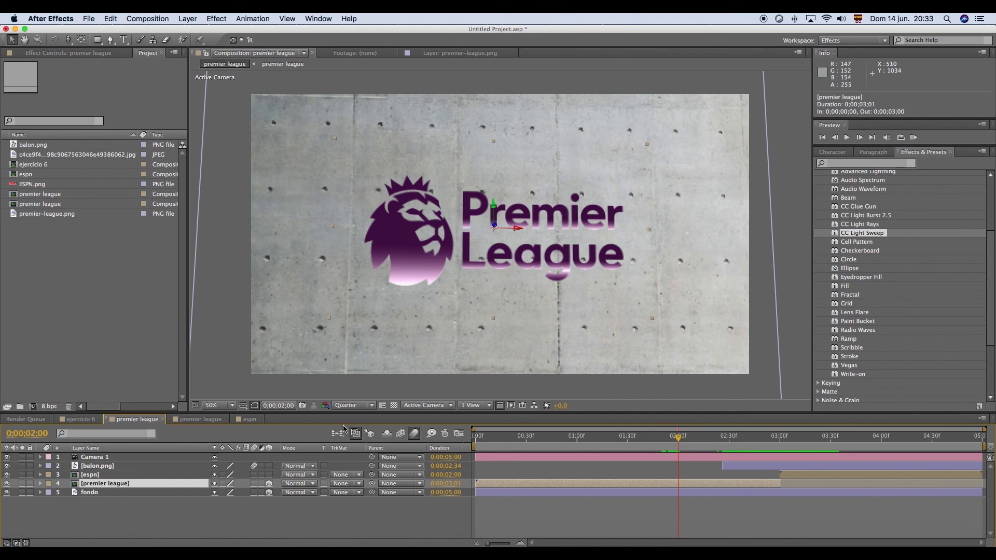
click(312, 485)
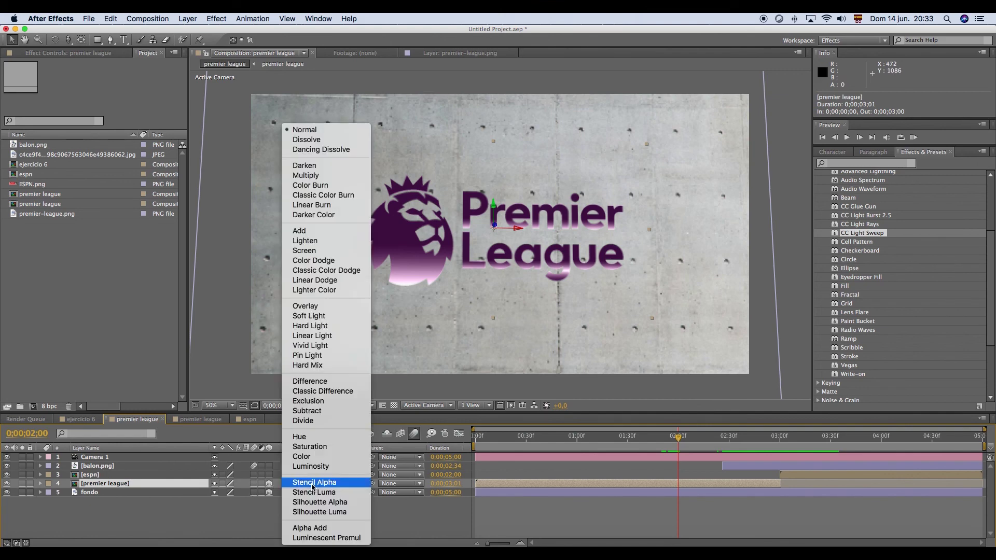
click(295, 176)
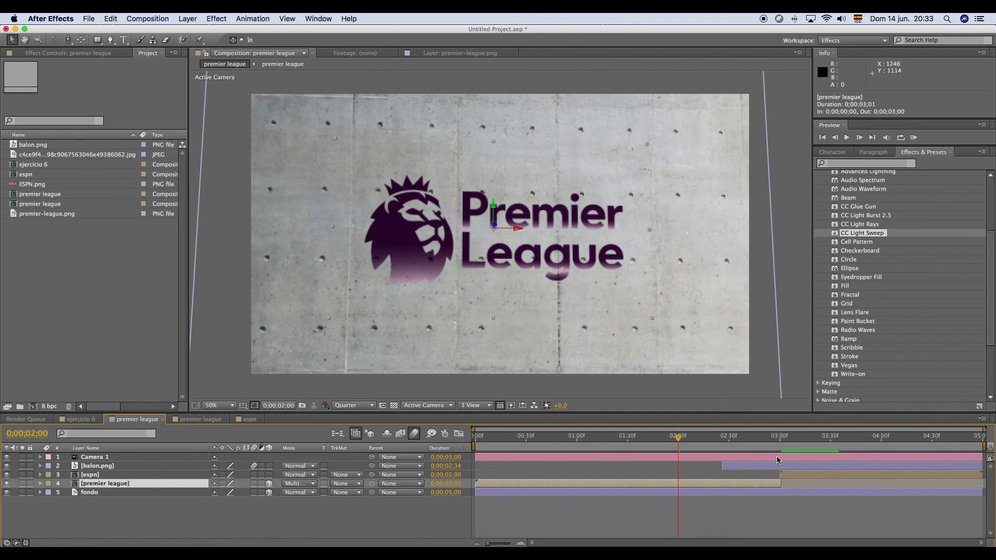
drag(678, 437, 656, 458)
drag(719, 461, 649, 469)
drag(732, 471, 776, 481)
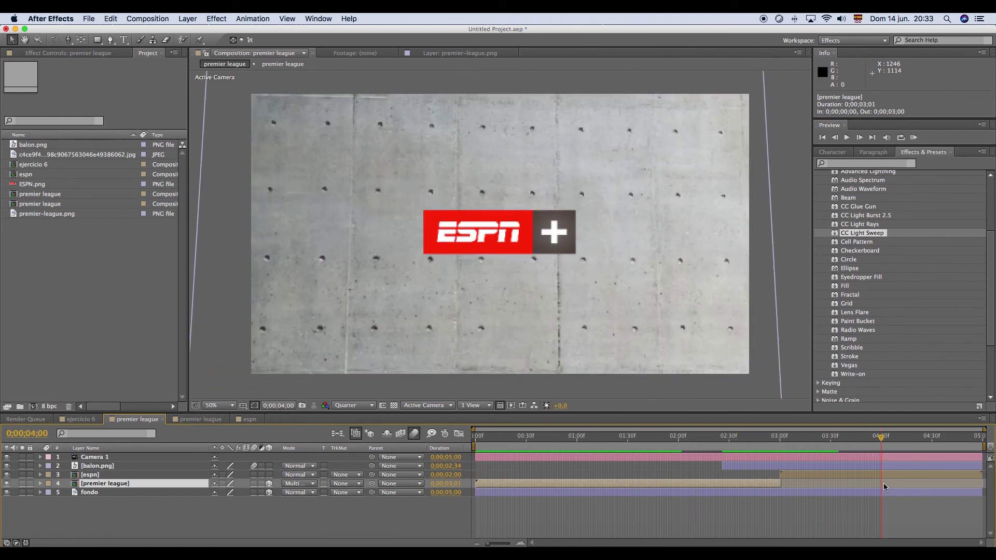
drag(688, 476, 840, 487)
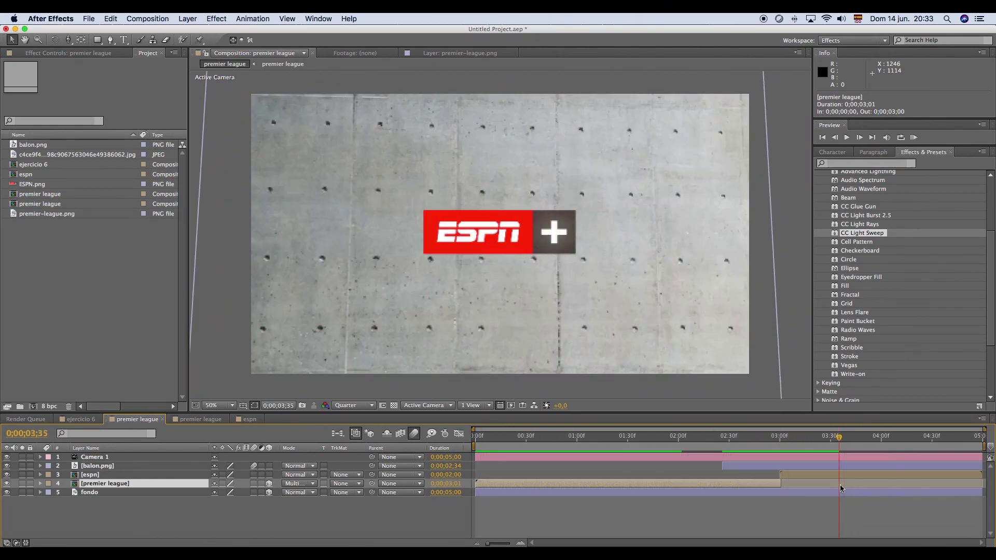